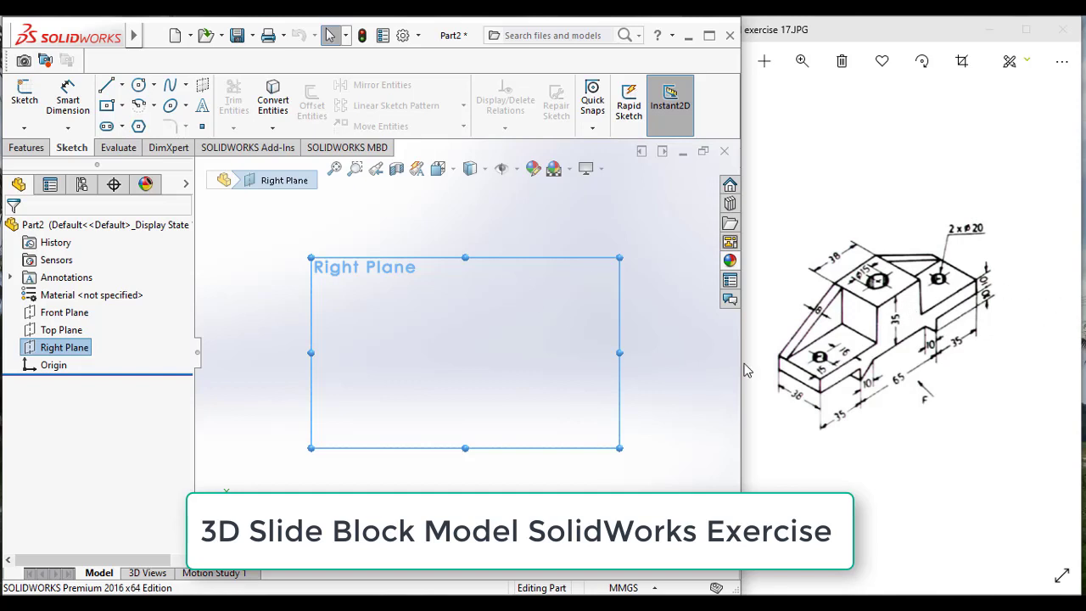
Sketch a center rectangle about 204 by 17 mm on the Right Plane, centred on the origin.
left_click(112, 103)
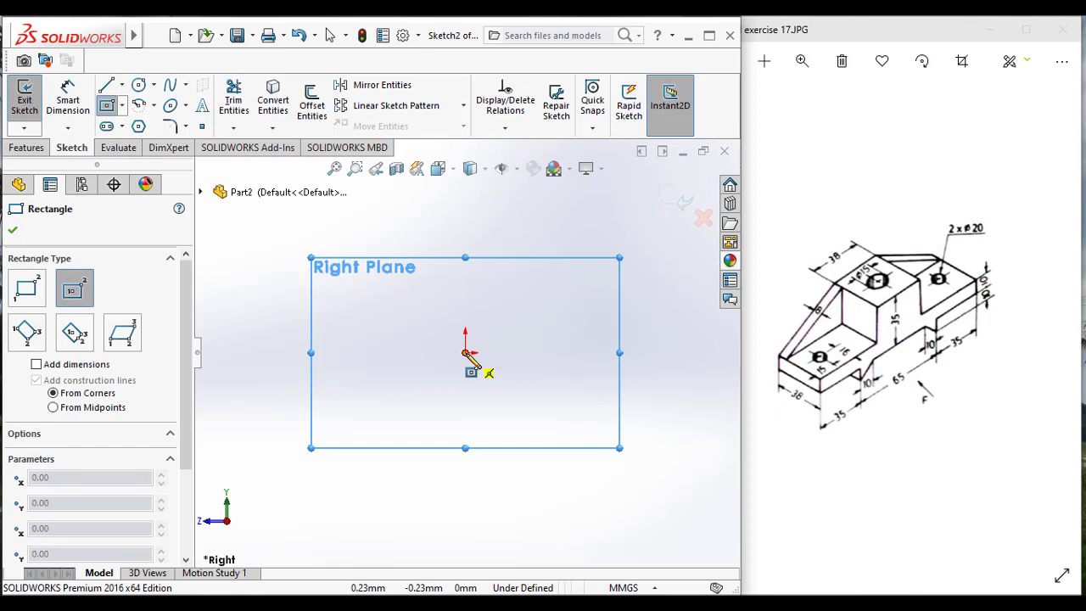
left_click(465, 352)
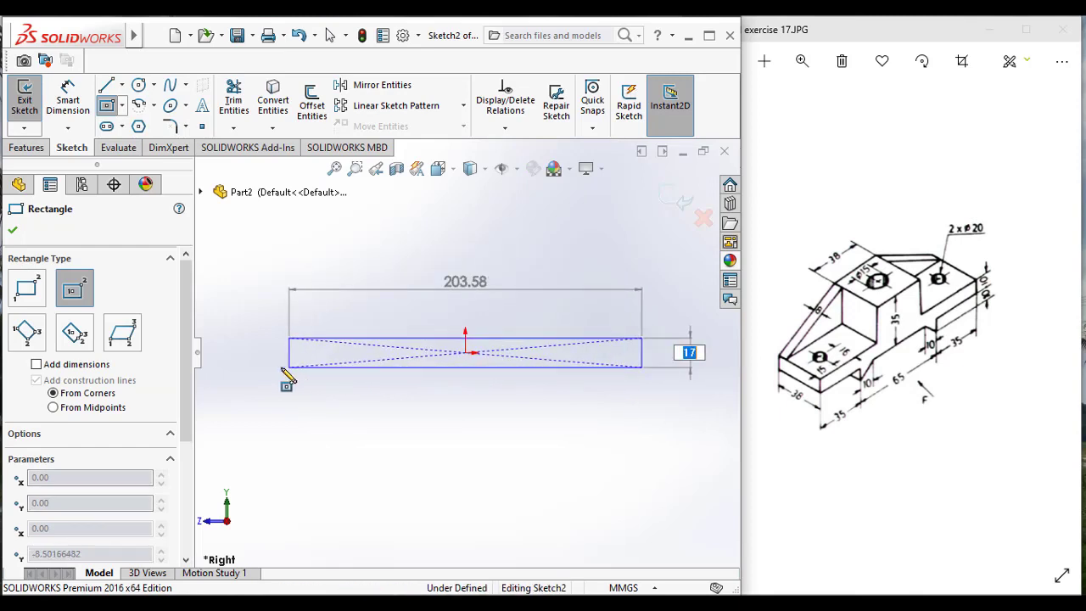
left_click(287, 368)
Dimension the rectangle's horizontal length as 135 mm.
left_click(67, 111)
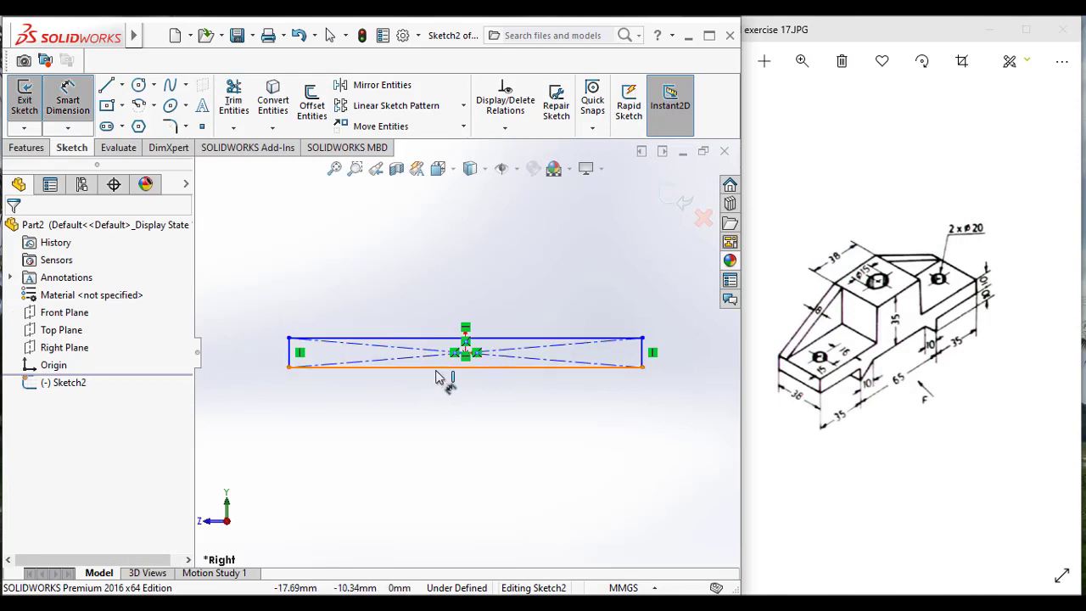
left_click(437, 390)
left_click(432, 438)
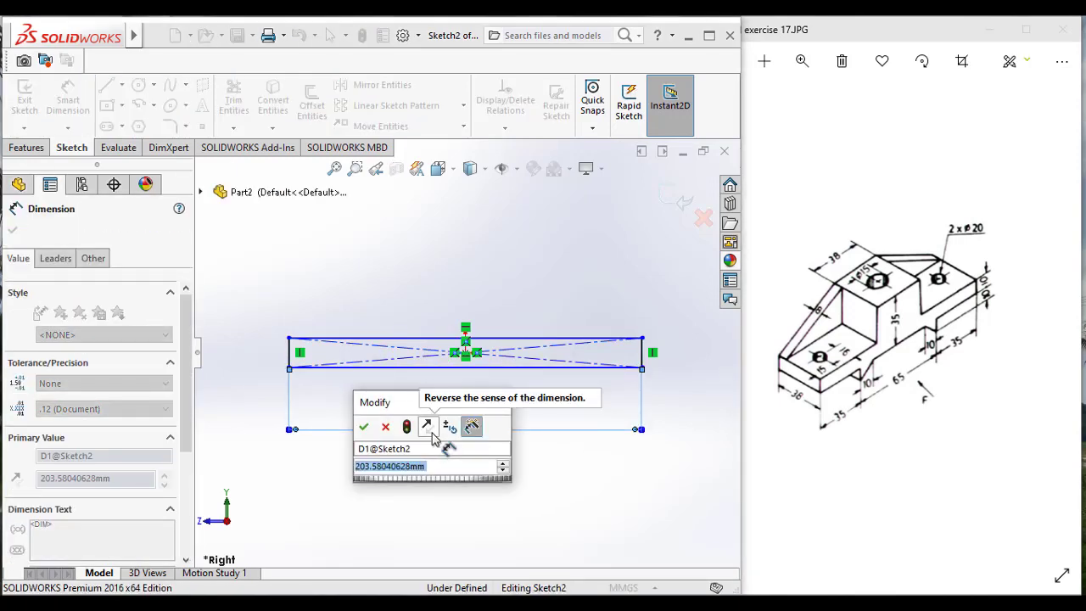
type("135")
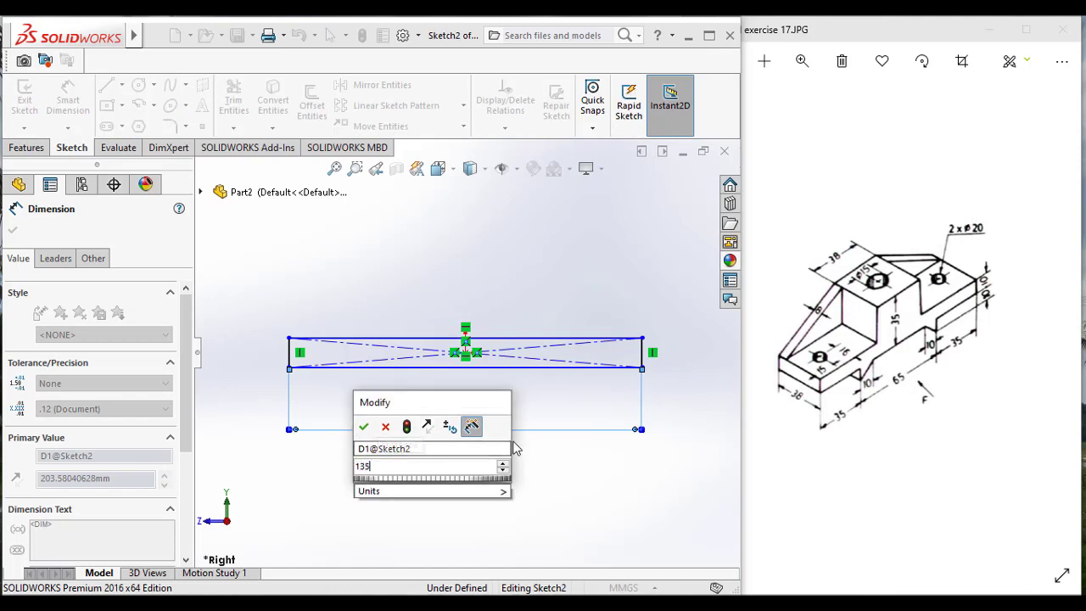
key("Return")
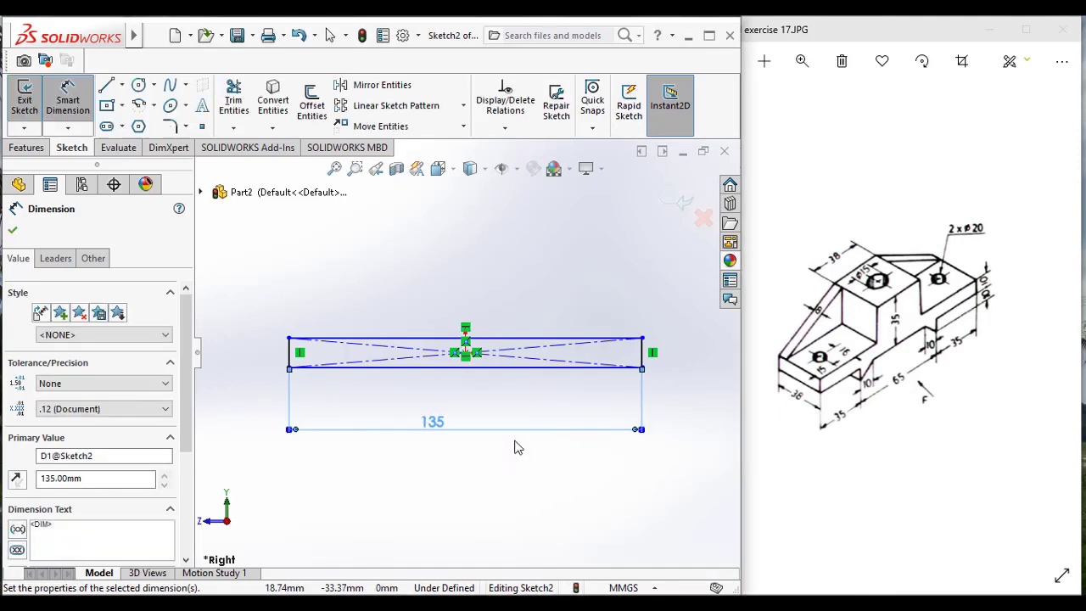
Dimension the rectangle's vertical height as 10 mm and finish dimensioning.
left_click(643, 353)
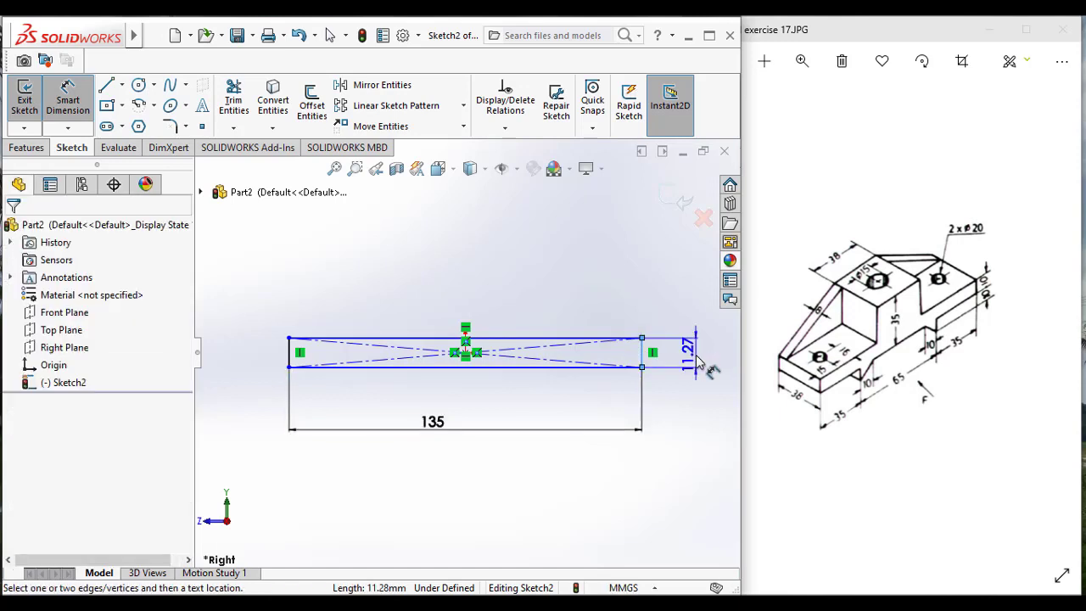
left_click(698, 363)
type("10")
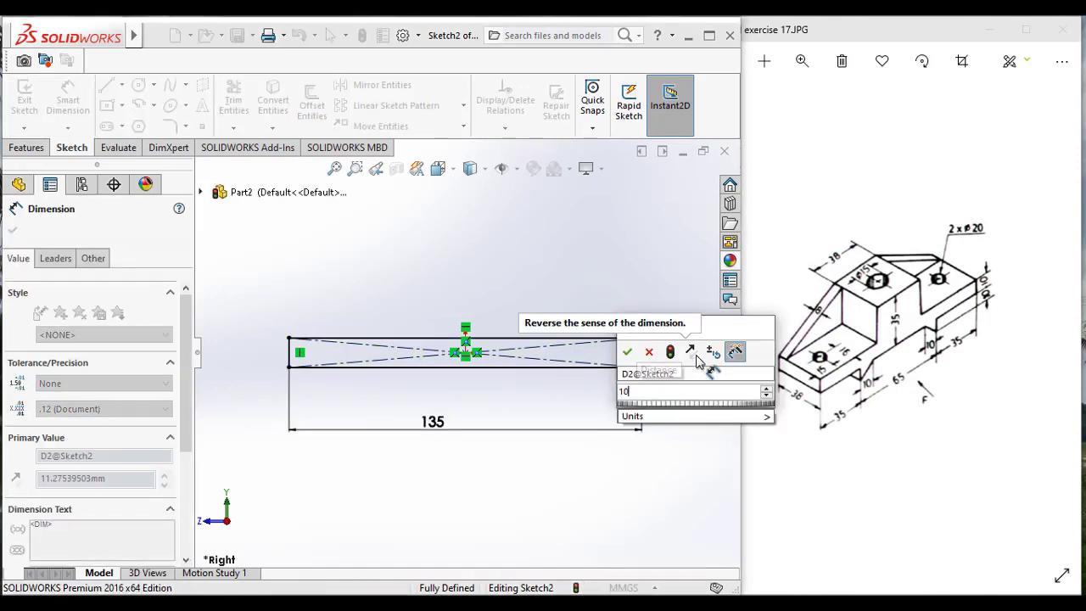
left_click(627, 353)
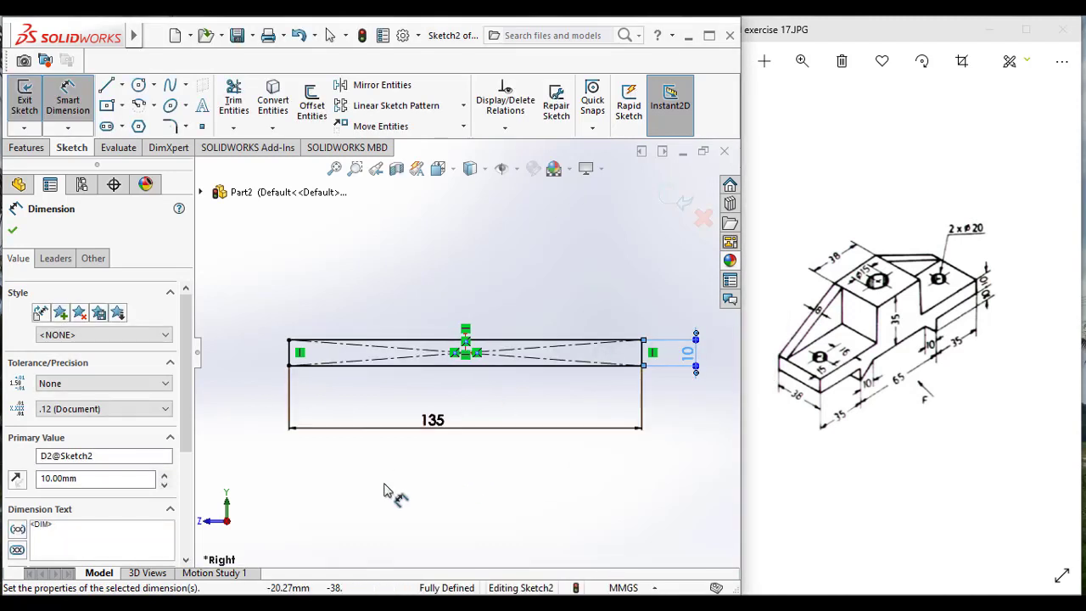
left_click(13, 232)
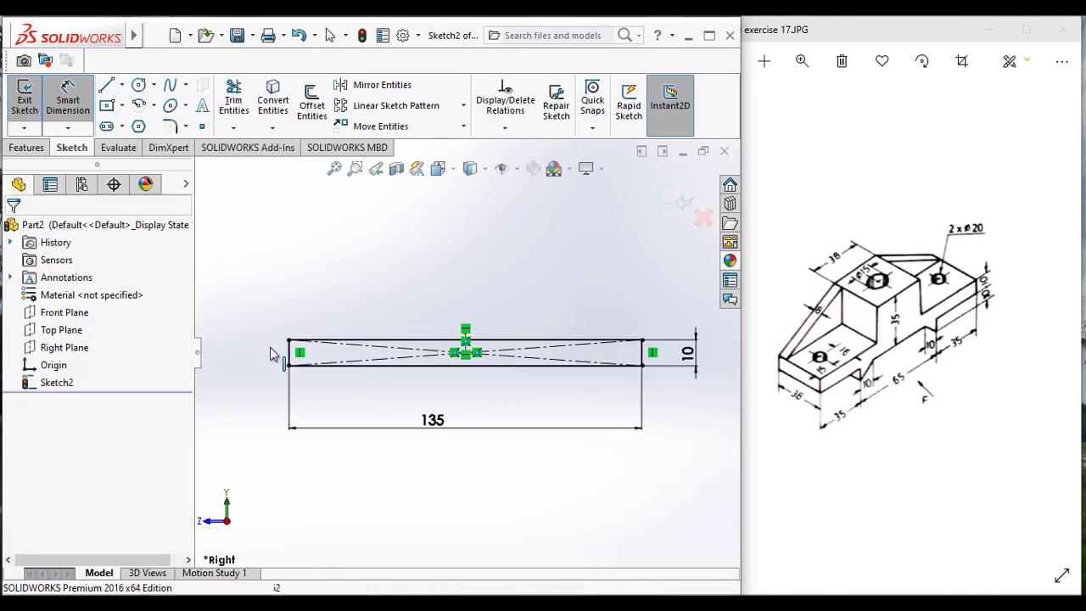
Draw a centerline about 40 mm long from the rectangle's lower-left corner along its bottom edge.
left_click(122, 85)
left_click(145, 121)
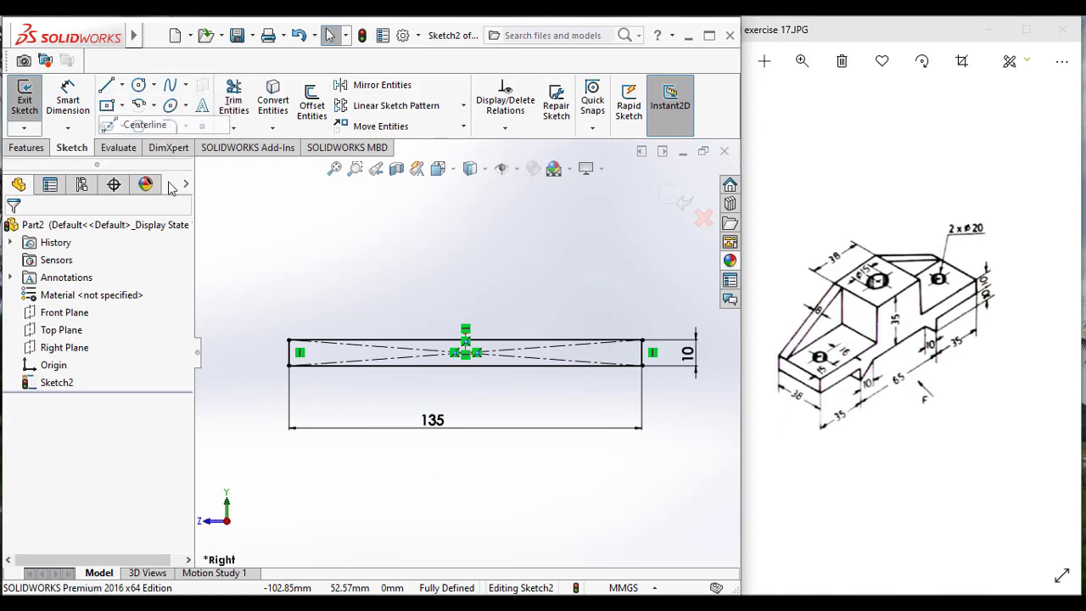
left_click(289, 365)
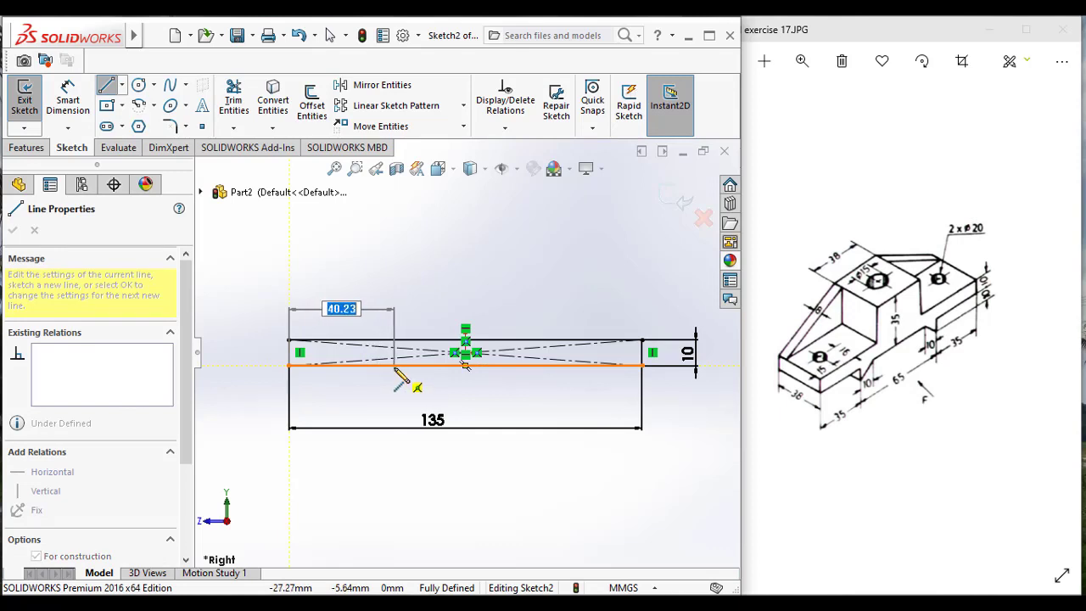
left_click(393, 365)
left_click(67, 100)
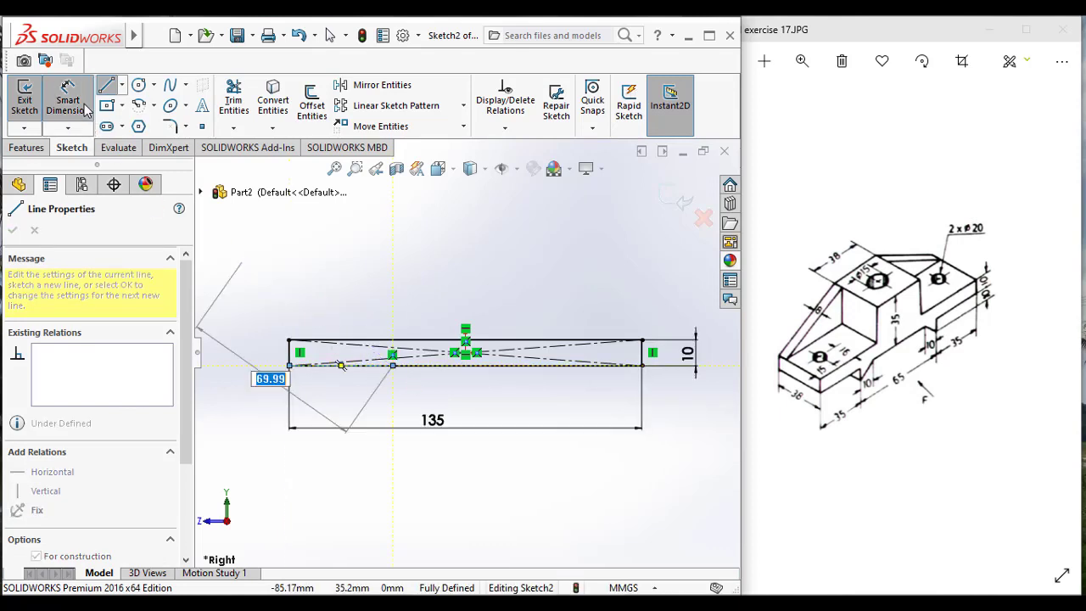
left_click(344, 367)
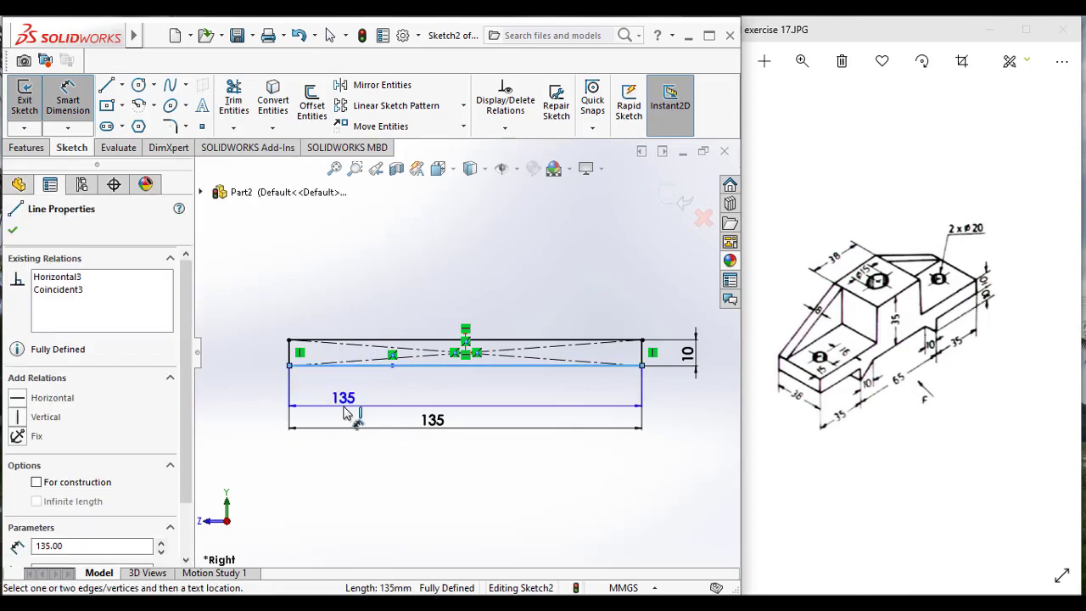
key("space")
key("Escape")
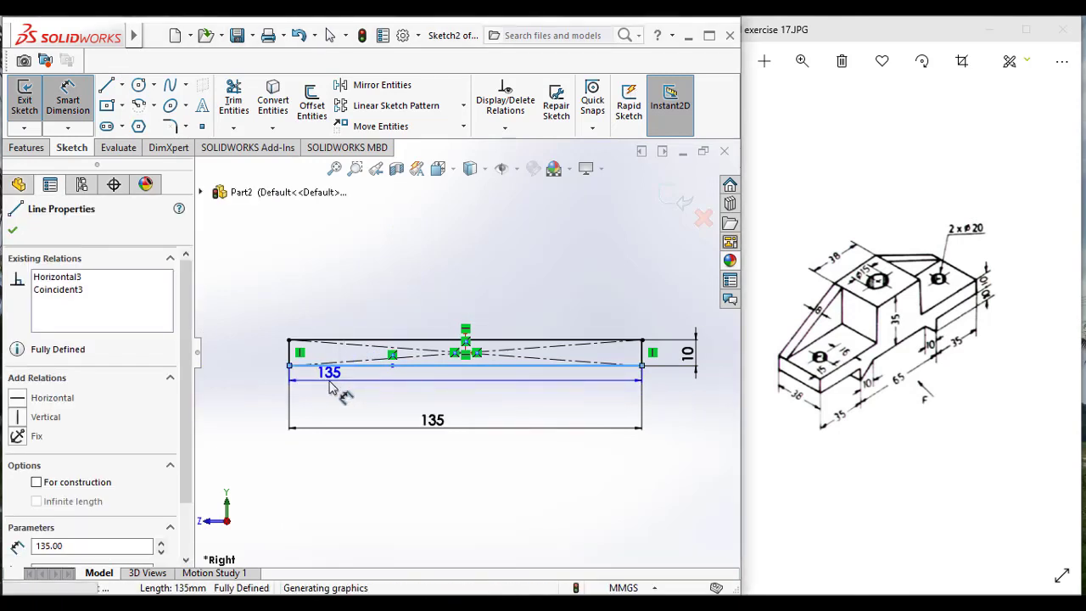
key("Escape")
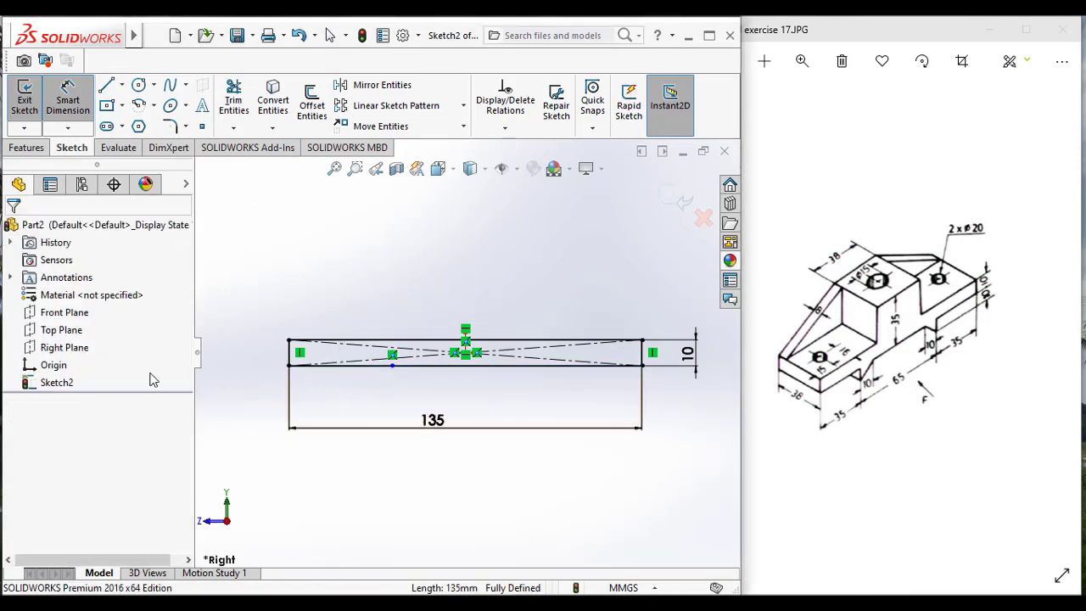
Dimension the centerline endpoint on the bottom edge 35 mm from the rectangle's lower-left corner.
left_click(392, 366)
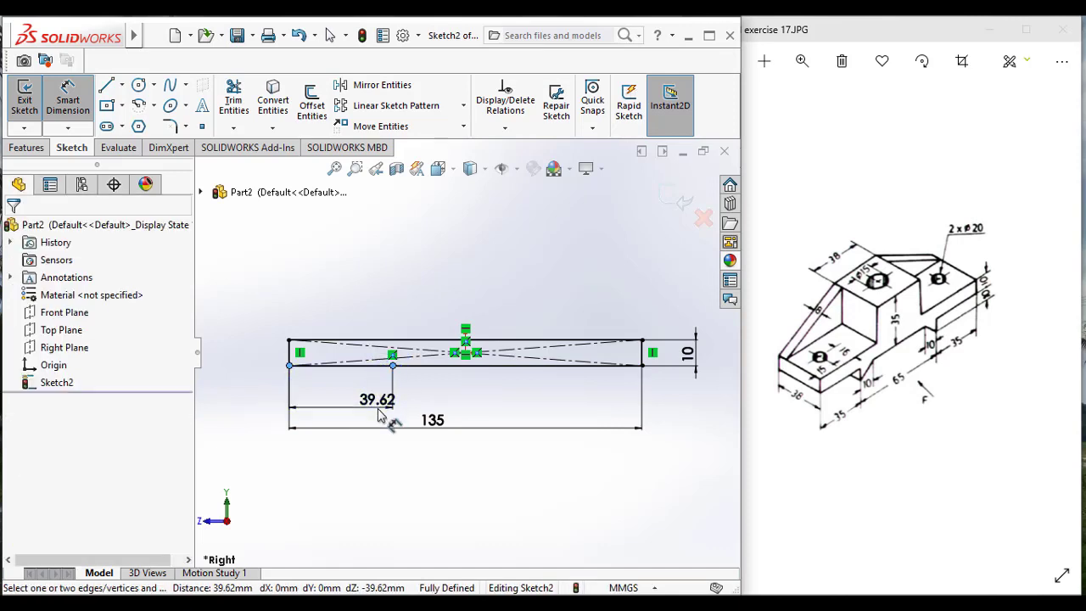
left_click(379, 414)
type("35")
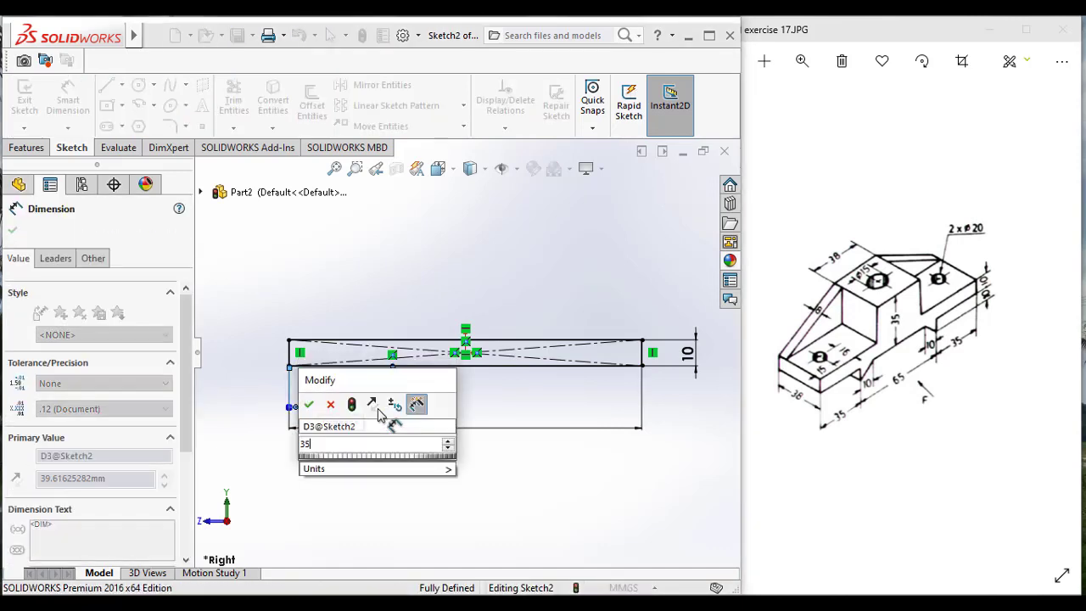
key("Return")
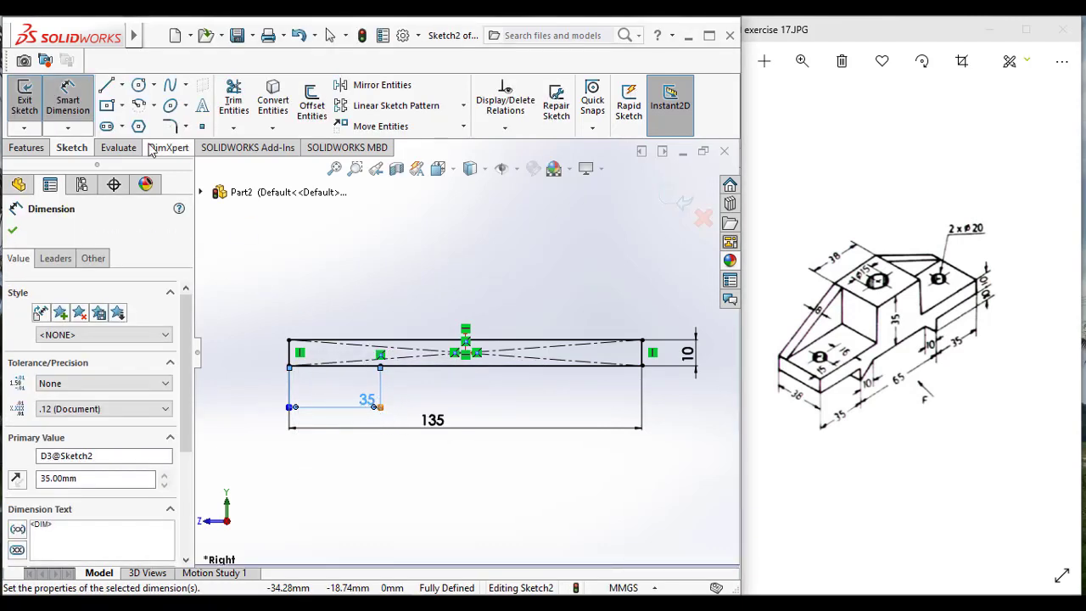
Sketch a vertical line about 10 mm down from the centerline's inner endpoint and a sloped line about 19 mm long back to the bottom edge.
left_click(106, 85)
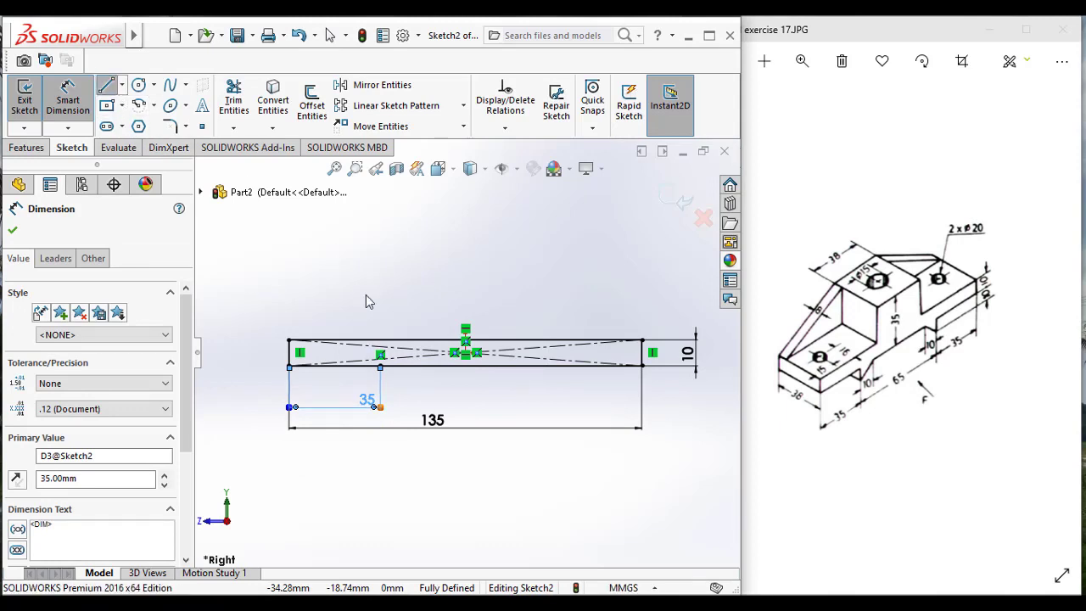
left_click(381, 367)
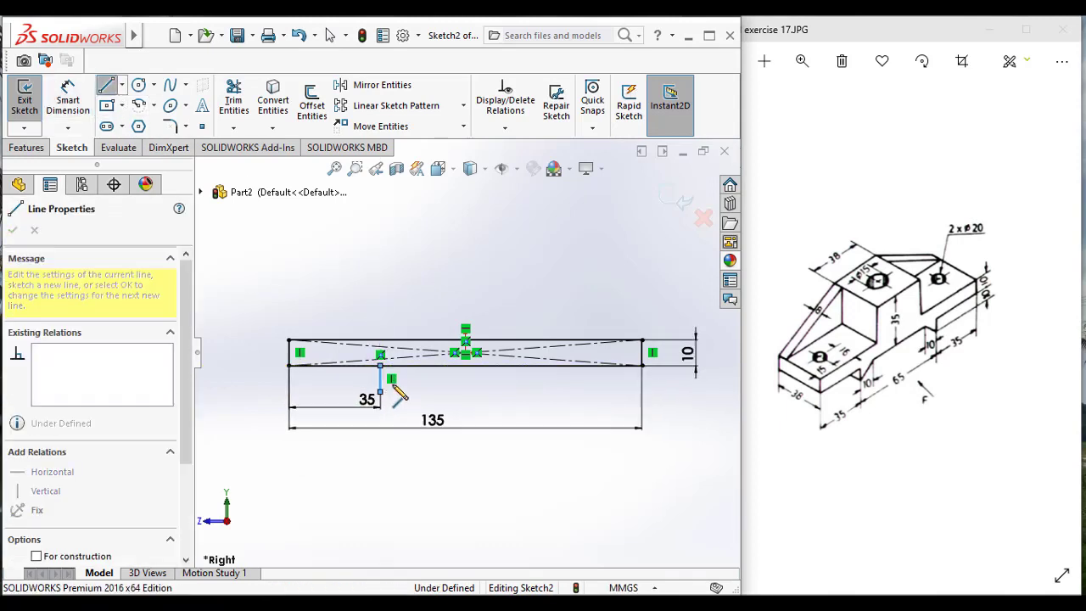
left_click(380, 392)
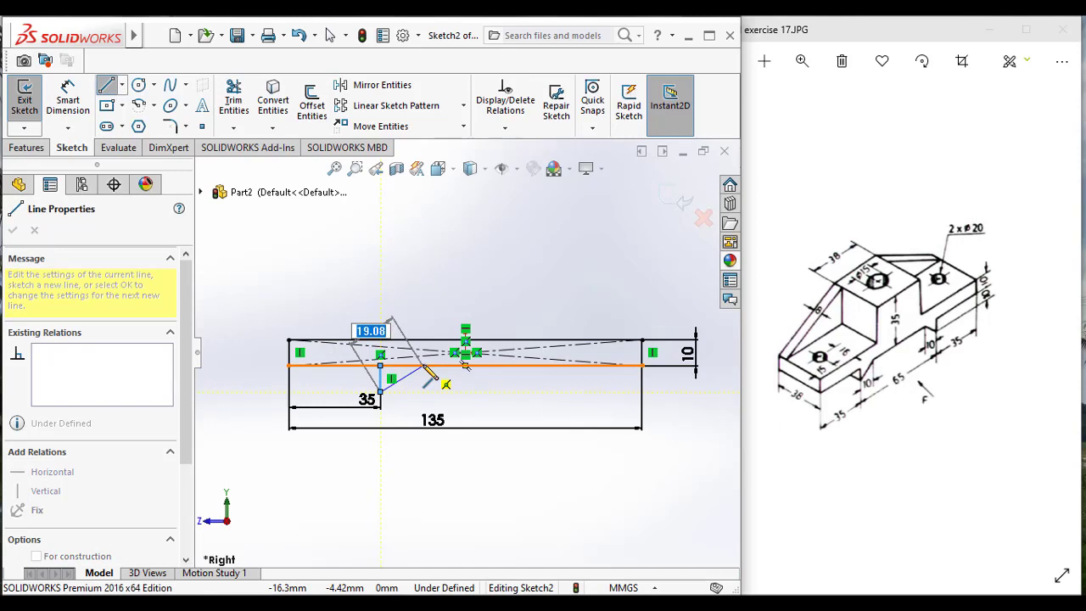
left_click(424, 366)
key("Escape")
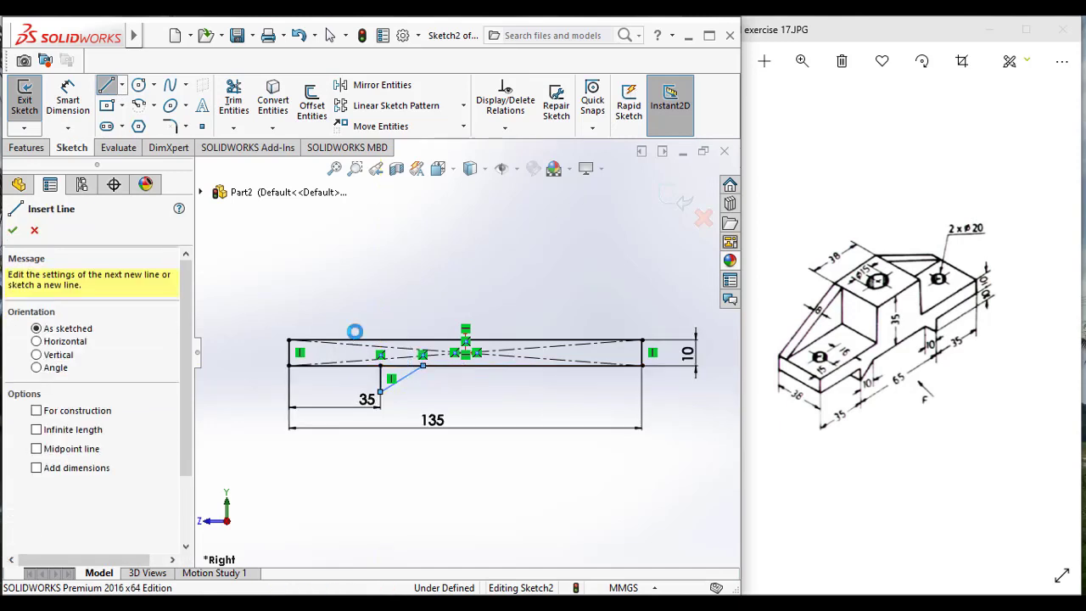
Dimension the triangular lug's width along the rectangle's bottom edge as 10 mm.
left_click(77, 98)
left_click(380, 365)
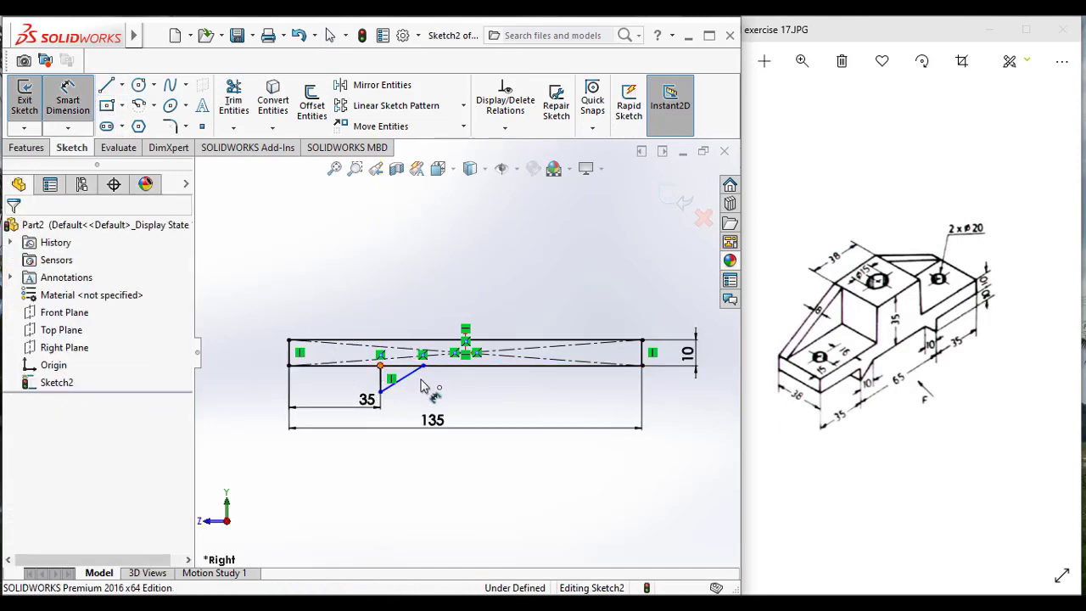
left_click(423, 366)
left_click(418, 412)
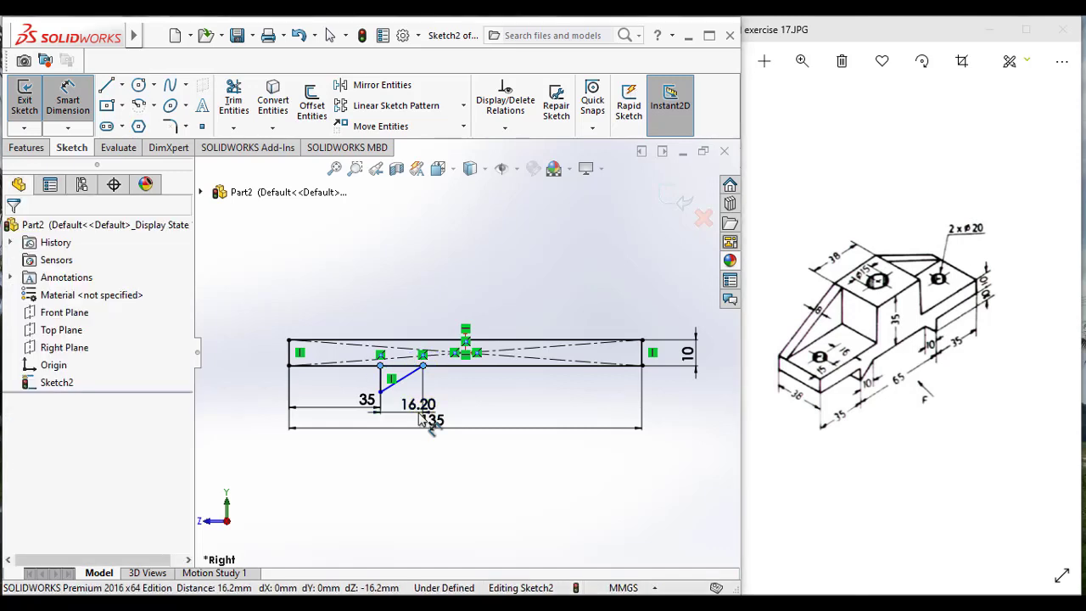
type("35")
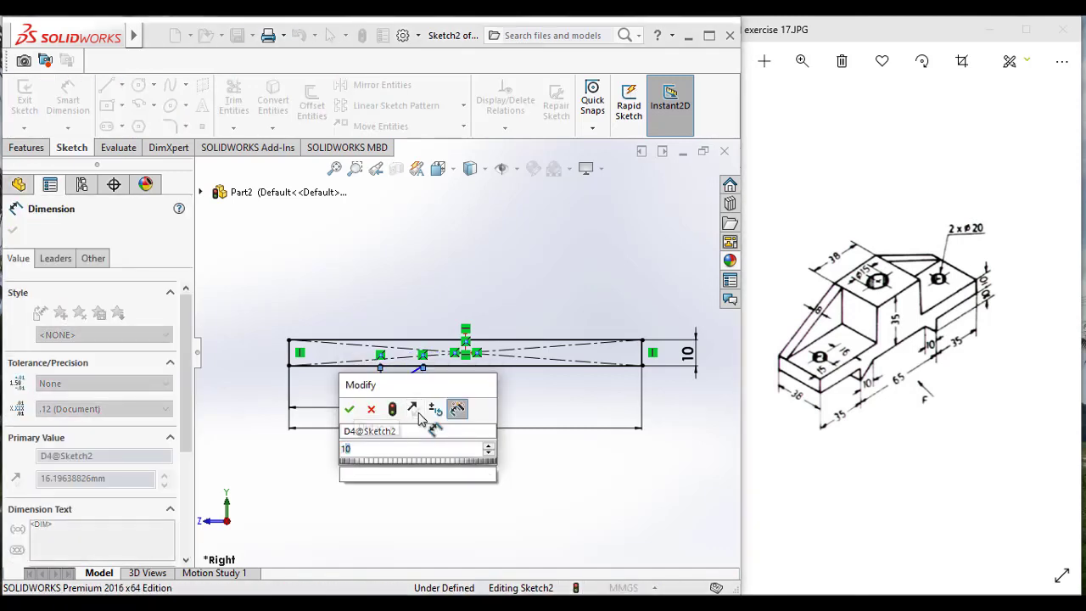
key("Return")
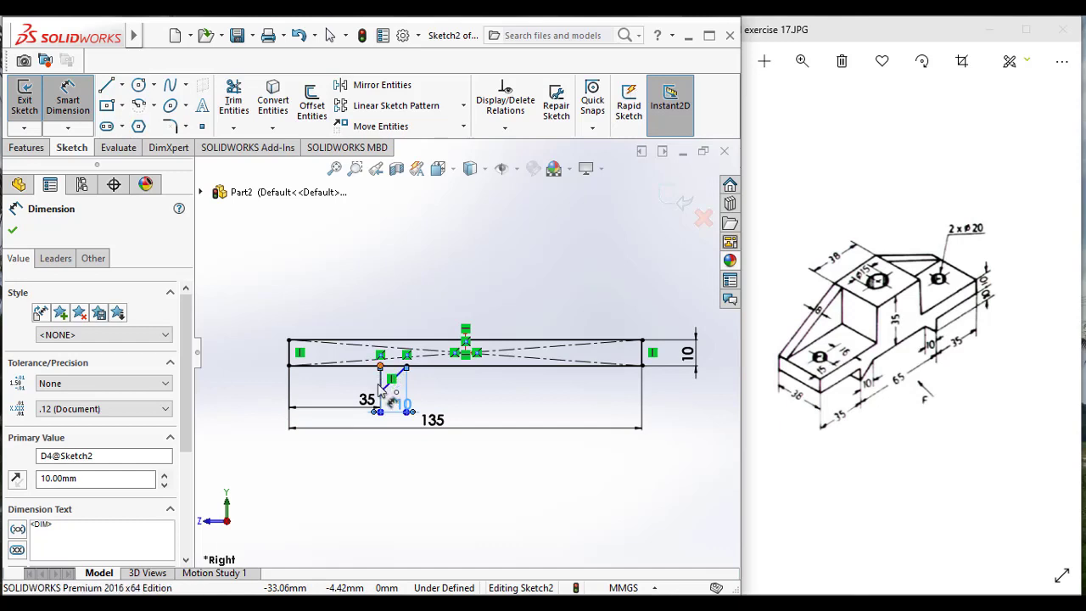
Dimension the triangular lug's vertical depth below the rectangle as 10 mm.
left_click(379, 373)
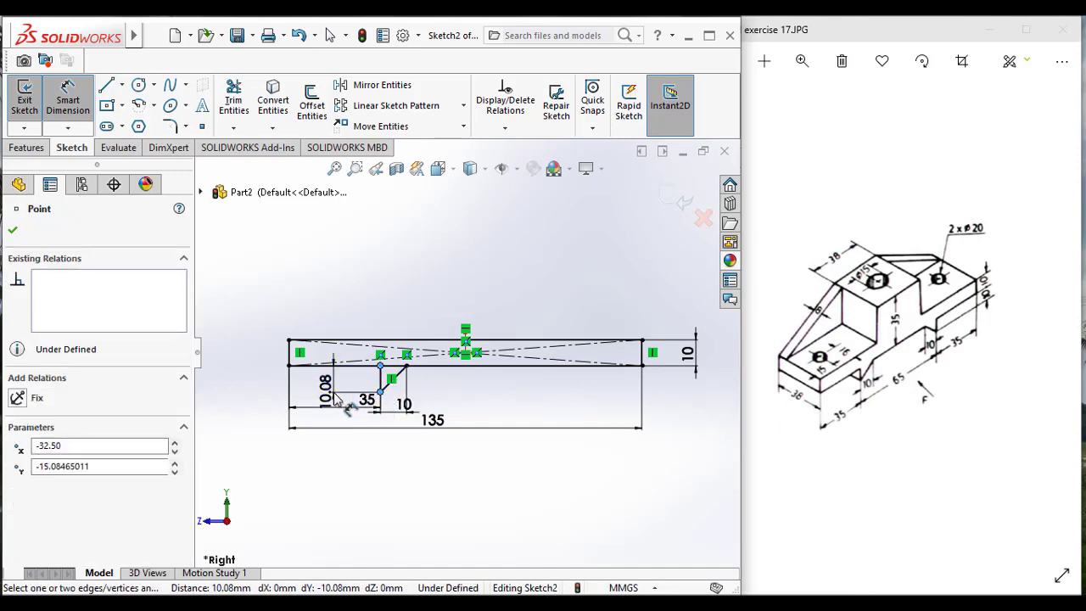
left_click(335, 400)
type("10")
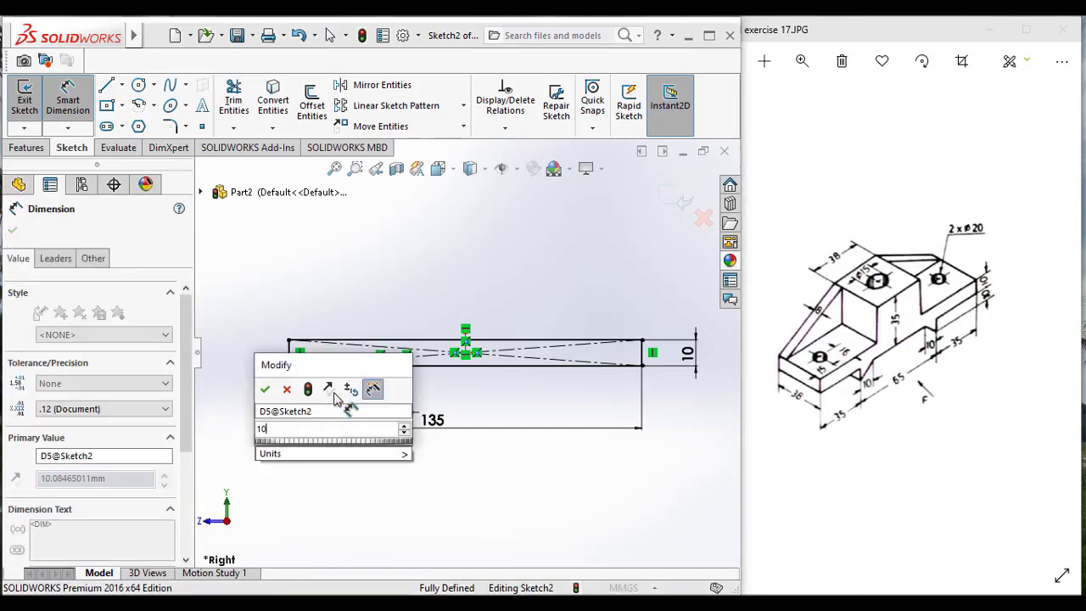
key("Return")
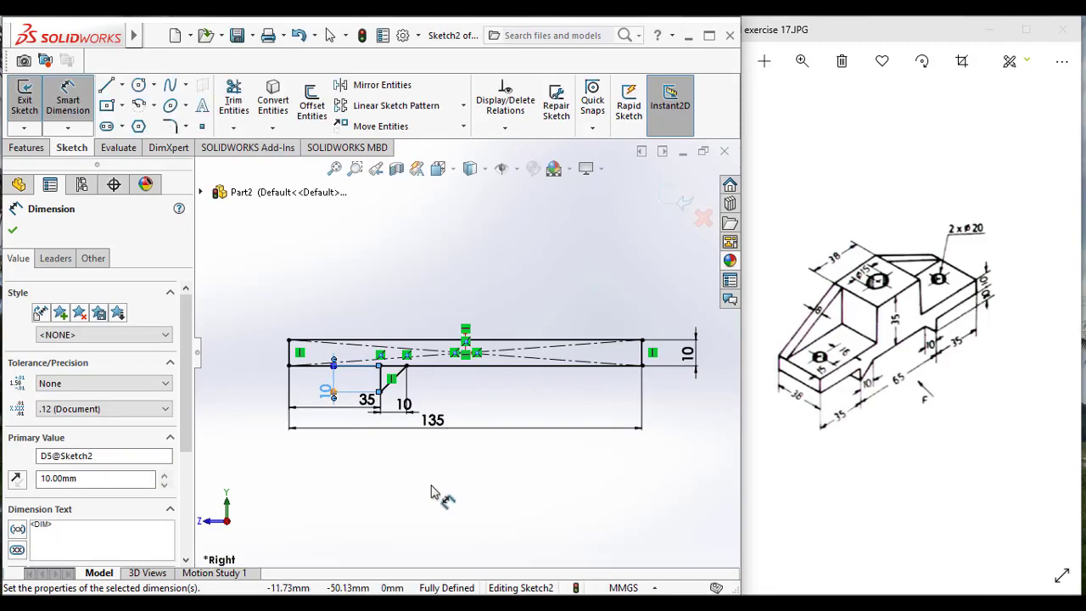
left_click(430, 488)
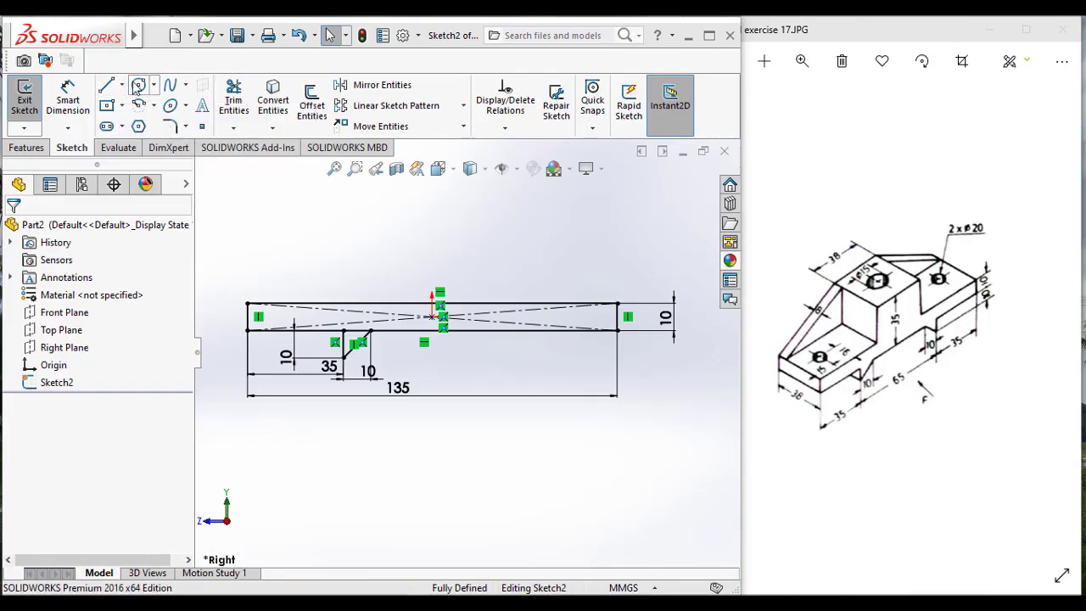
Draw a centerline about 36 mm long from the rectangle's lower-right corner inward along its bottom edge.
left_click(121, 85)
left_click(129, 128)
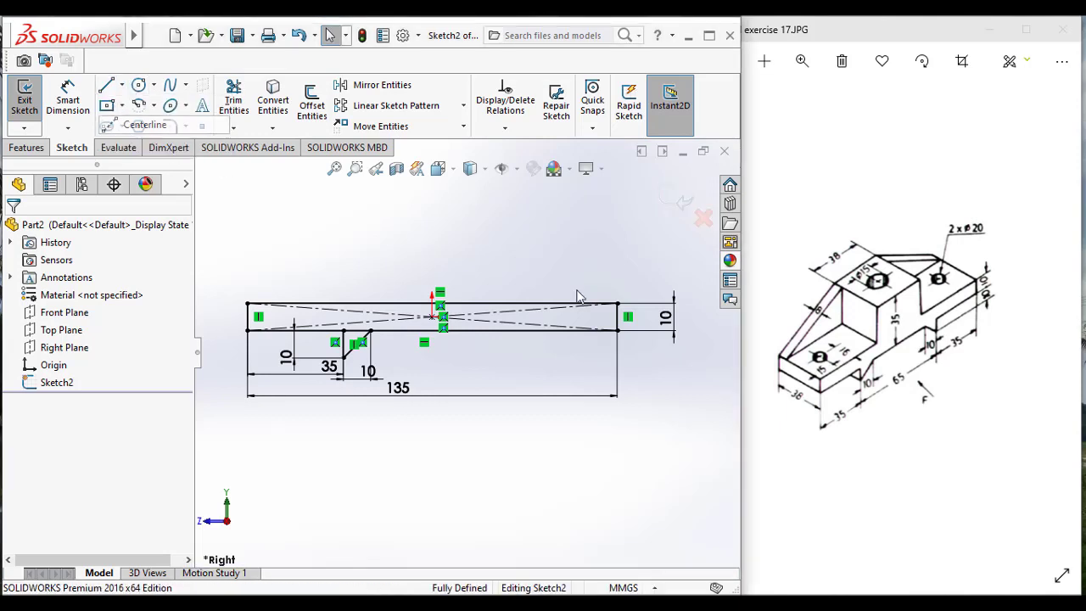
left_click(567, 330)
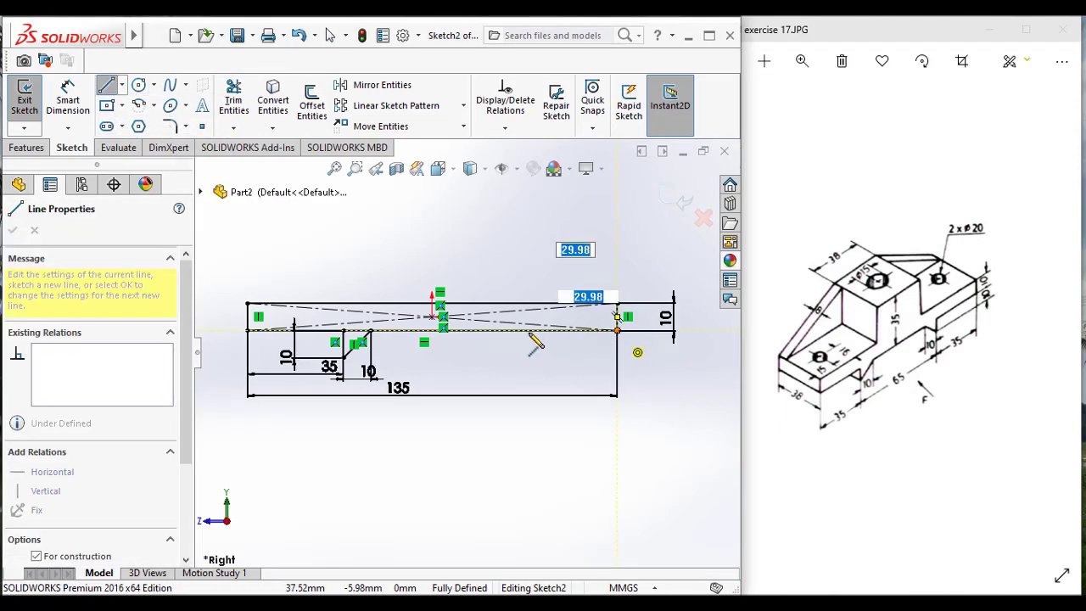
left_click(519, 329)
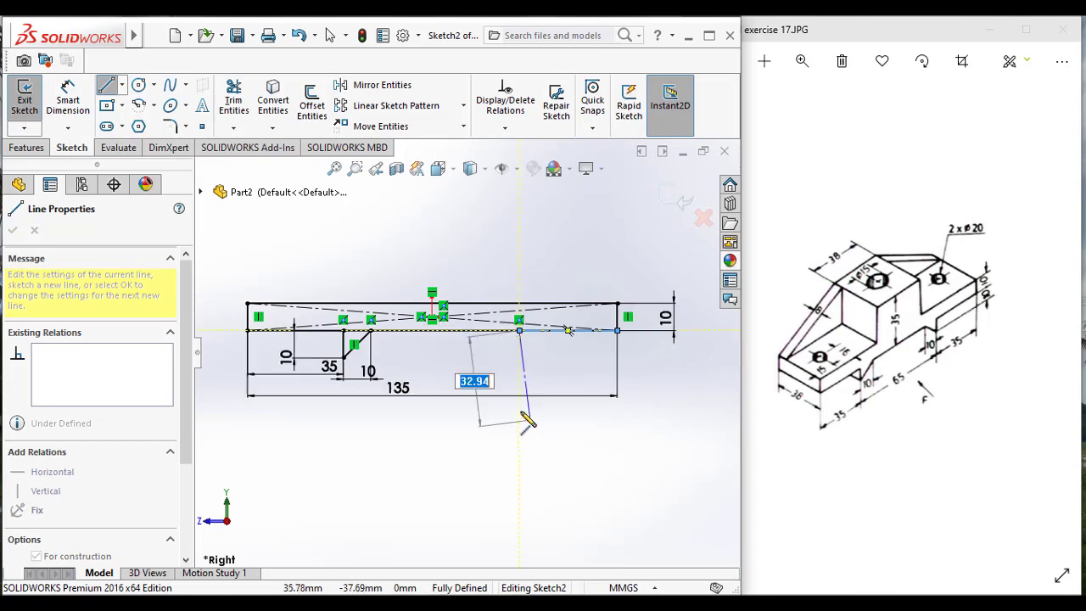
key("Escape")
Dimension the centerline along the rectangle's lower-right bottom edge as 35 mm.
left_click(68, 100)
left_click(568, 329)
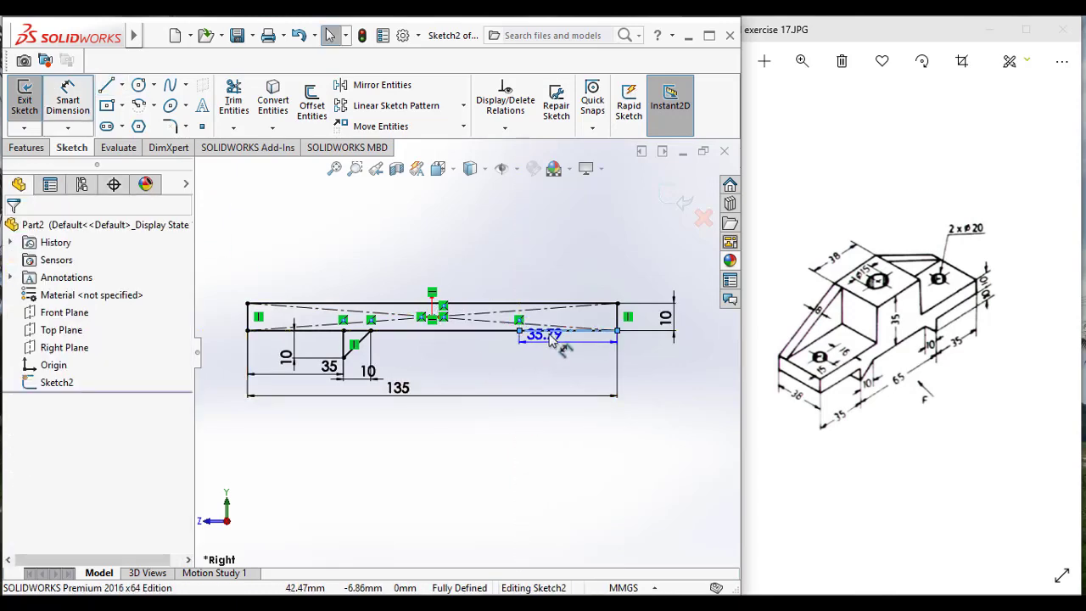
left_click(556, 384)
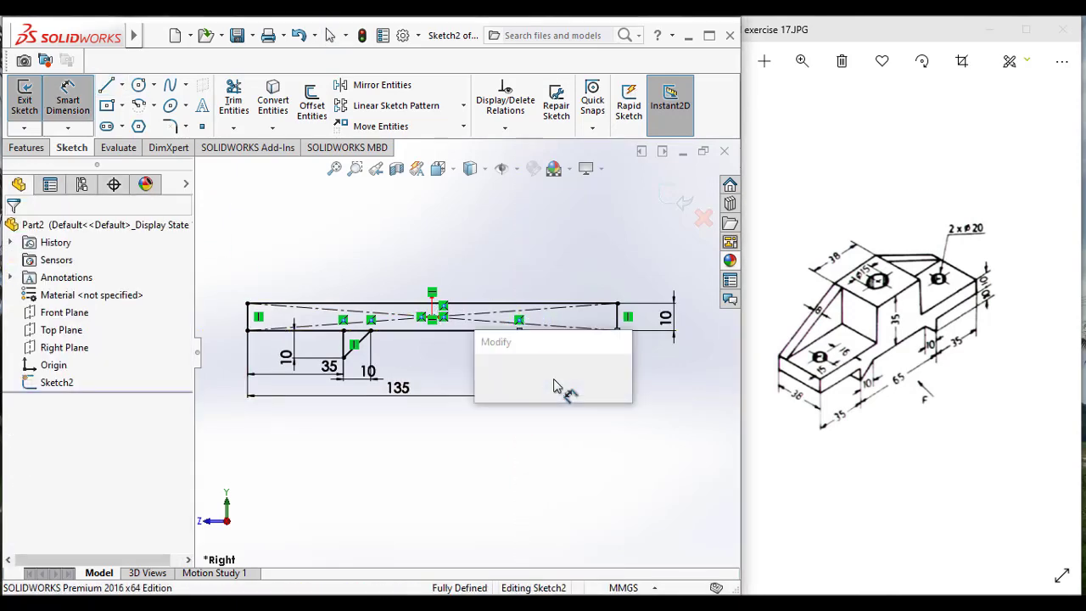
key("Return")
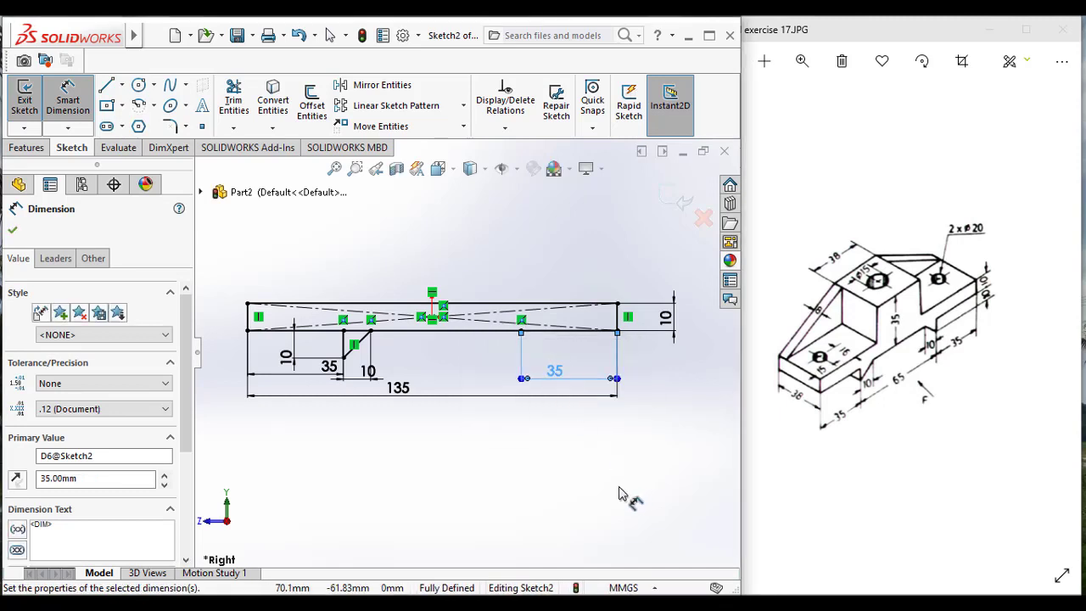
Sketch a second triangular lug from the centerline's inner endpoint: about 10 mm vertically down, a slope about 14 mm back to the bottom edge, closed along that edge.
left_click(107, 86)
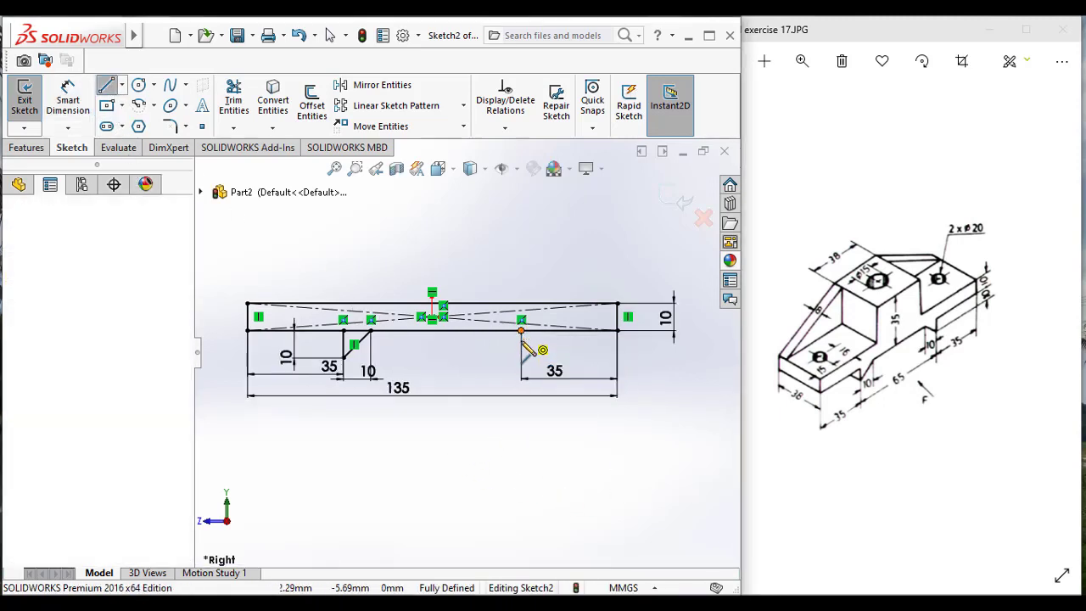
left_click(521, 332)
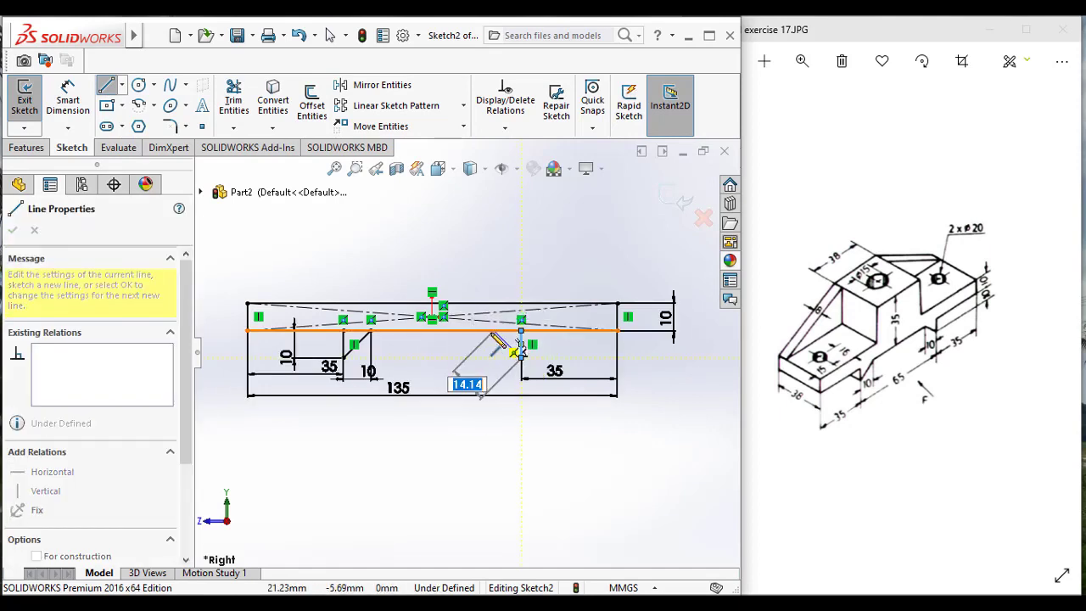
left_click(521, 357)
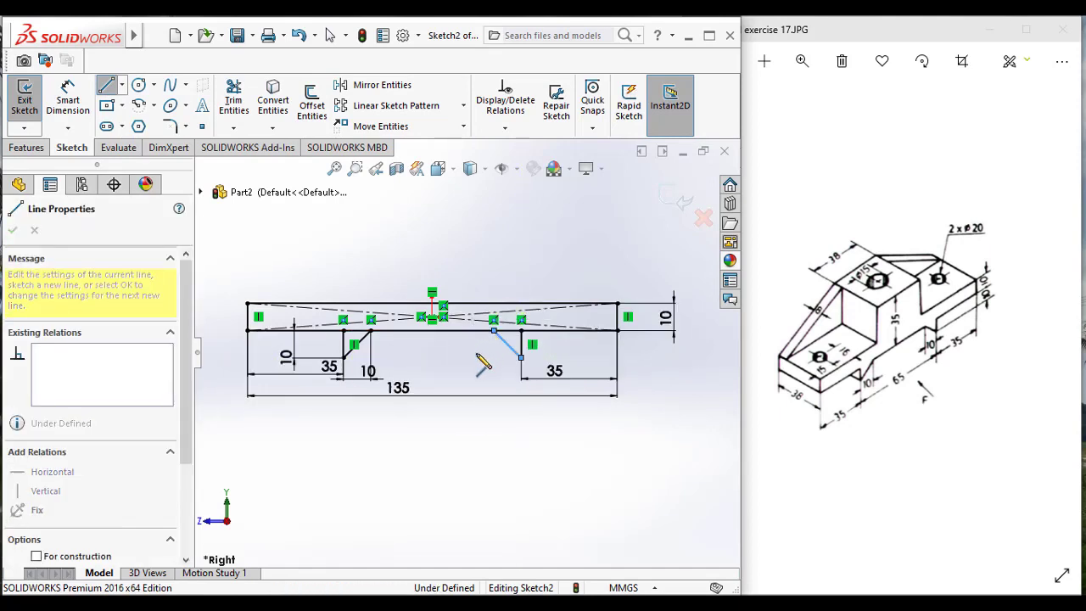
key("Escape")
key("Escape")
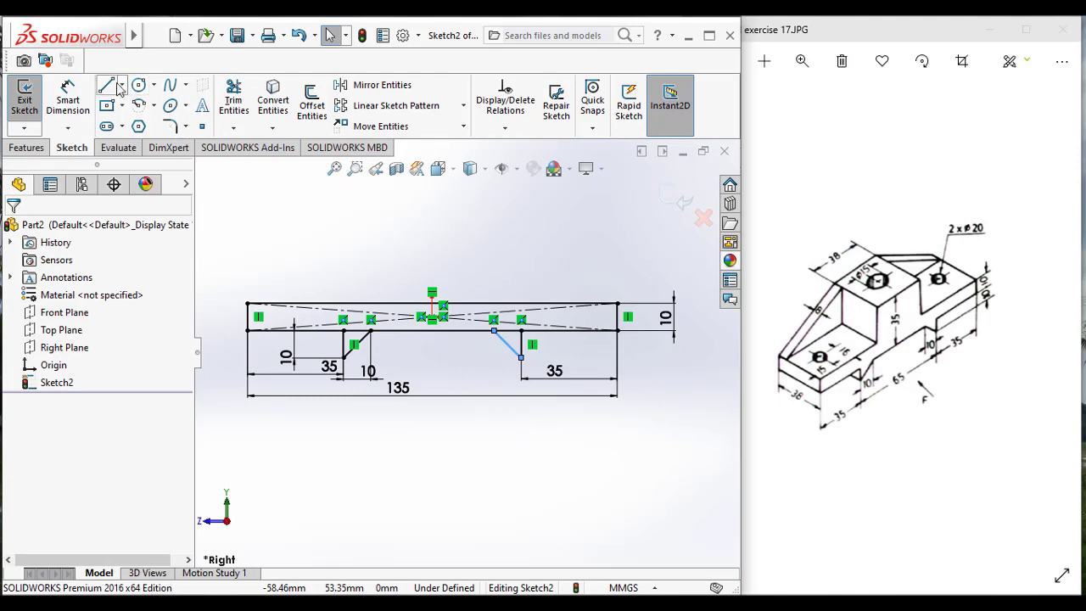
left_click_drag(494, 331, 521, 331)
key("Escape")
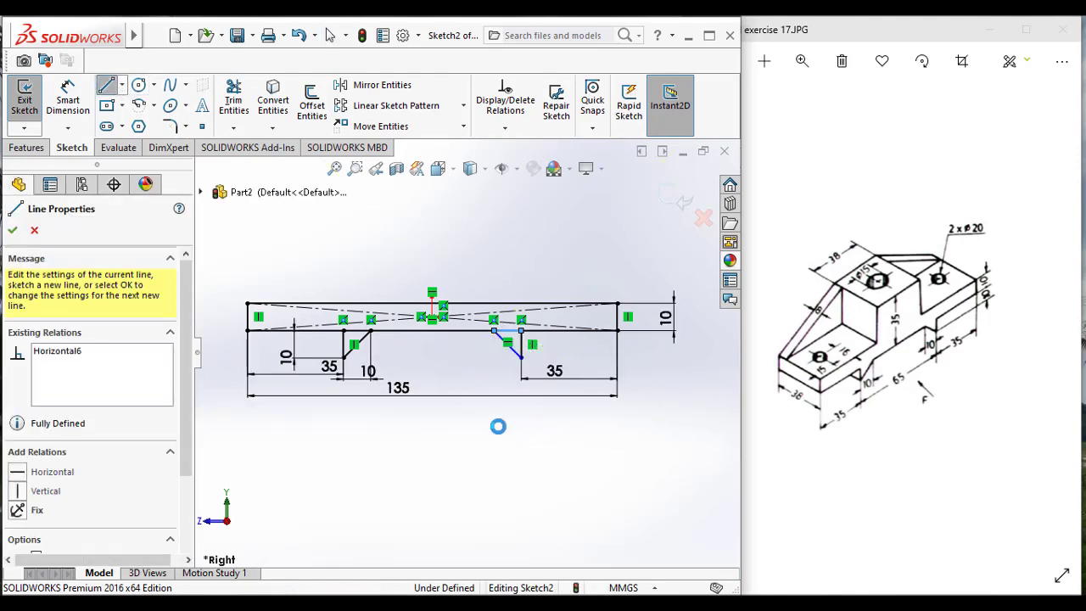
Dimension the second lug's width along the rectangle's bottom edge as 10 mm.
left_click(69, 101)
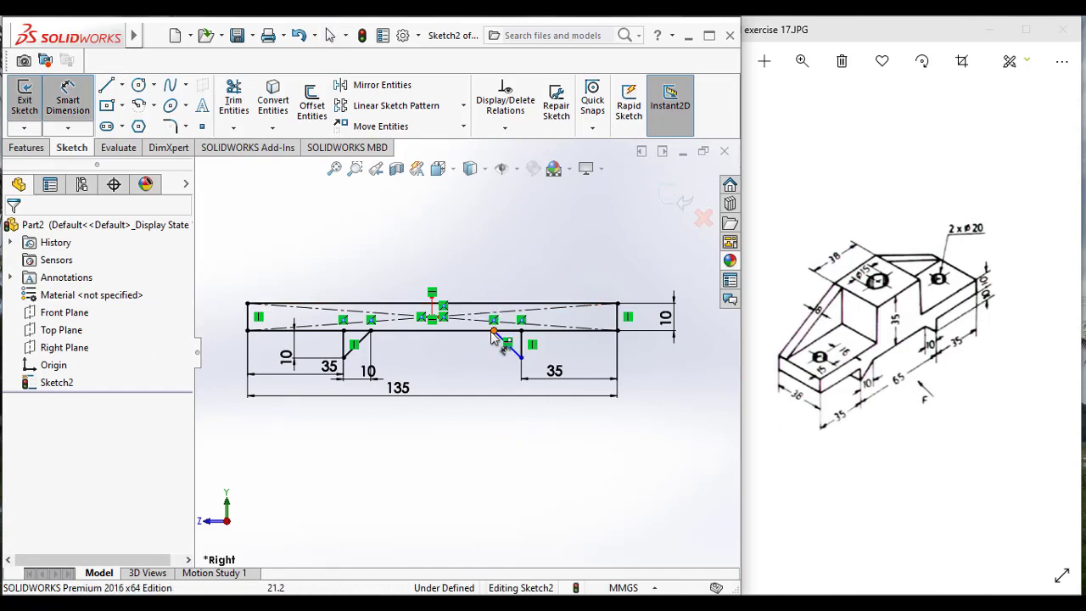
left_click(495, 330)
left_click(521, 331)
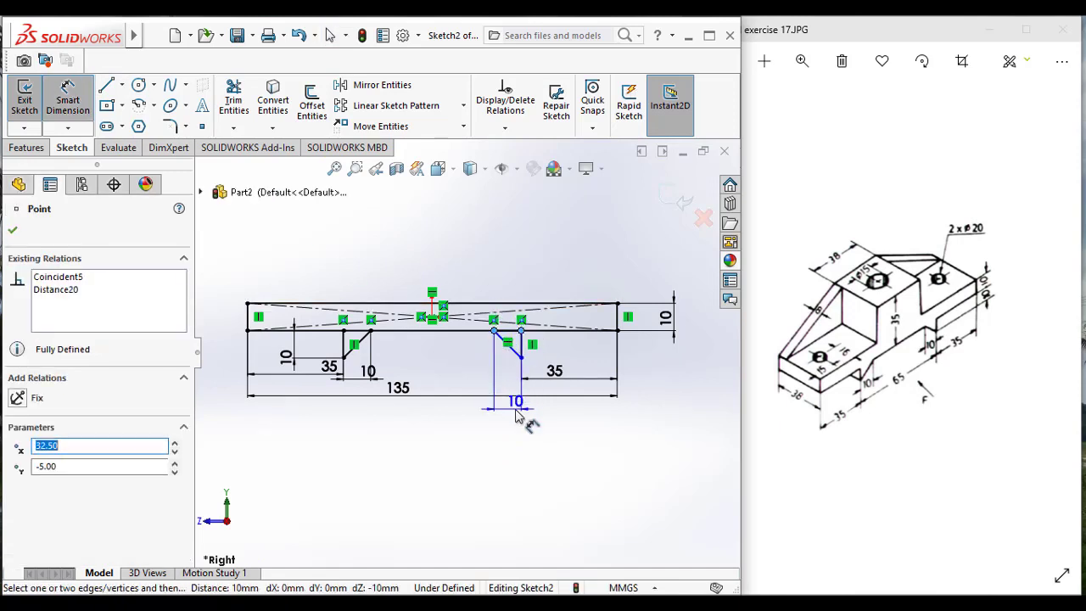
left_click(516, 414)
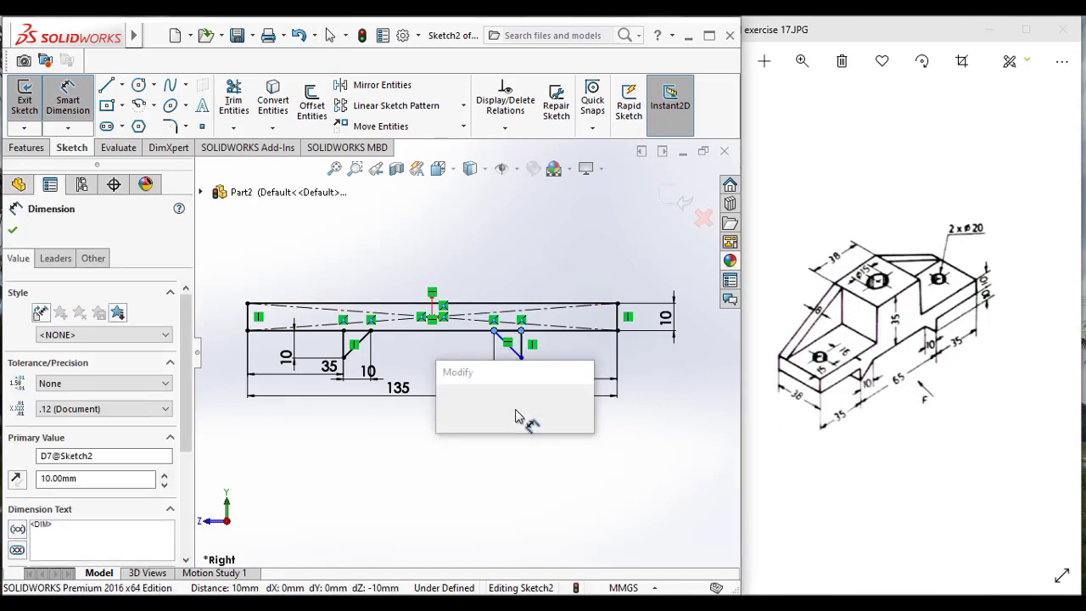
type("10")
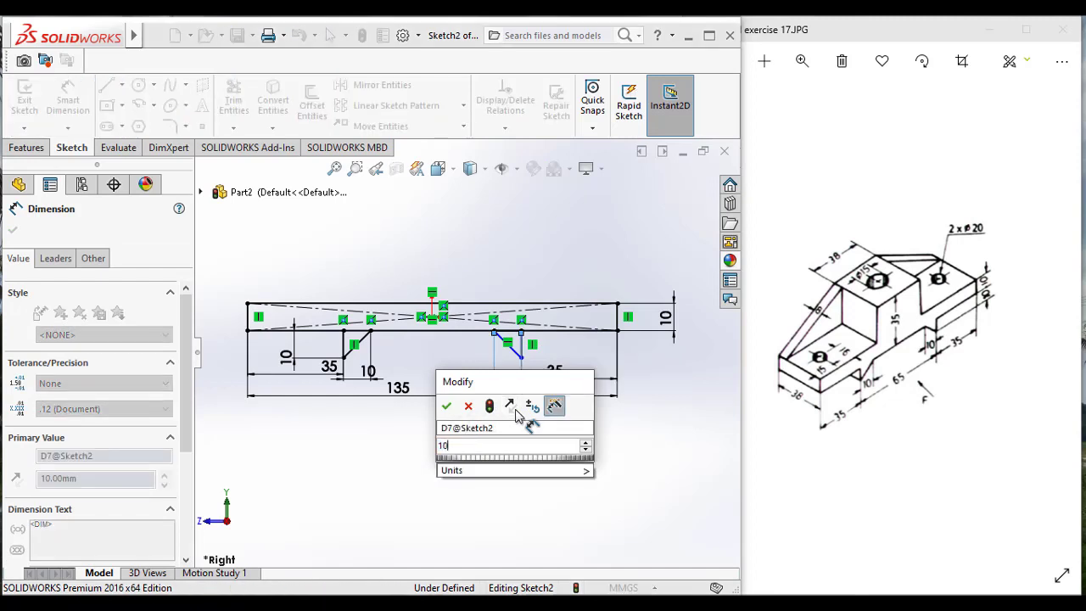
key("Return")
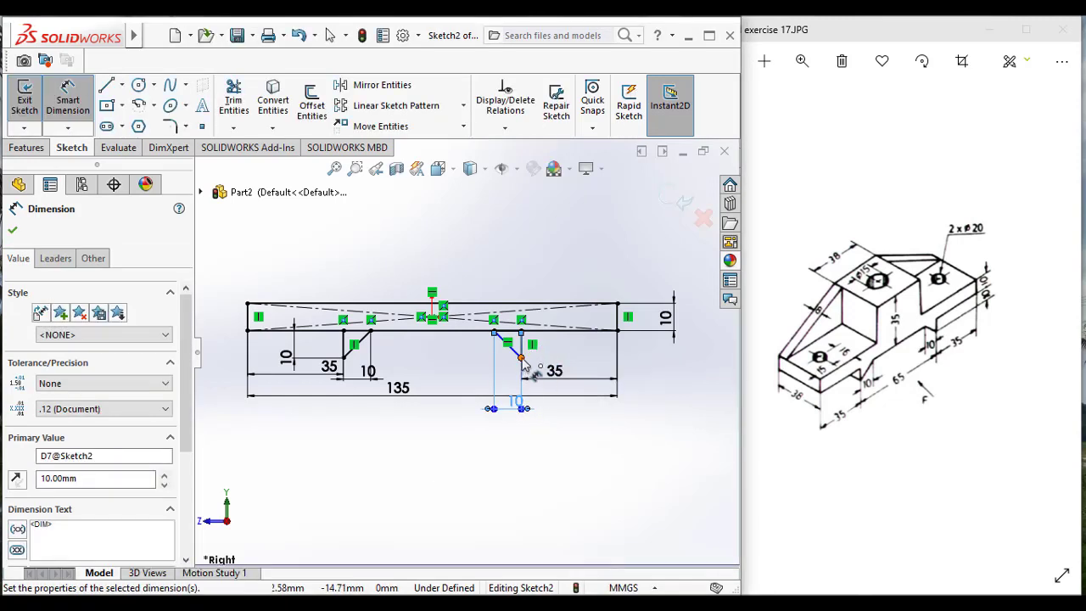
Dimension the second lug's vertical depth below the rectangle as 10 mm.
left_click(541, 332)
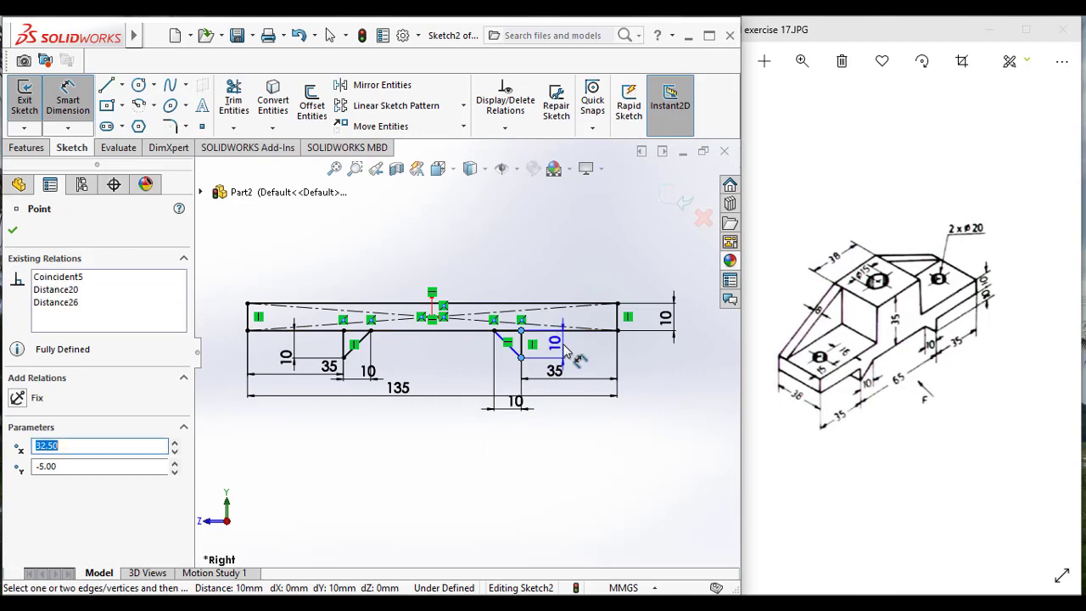
left_click(565, 350)
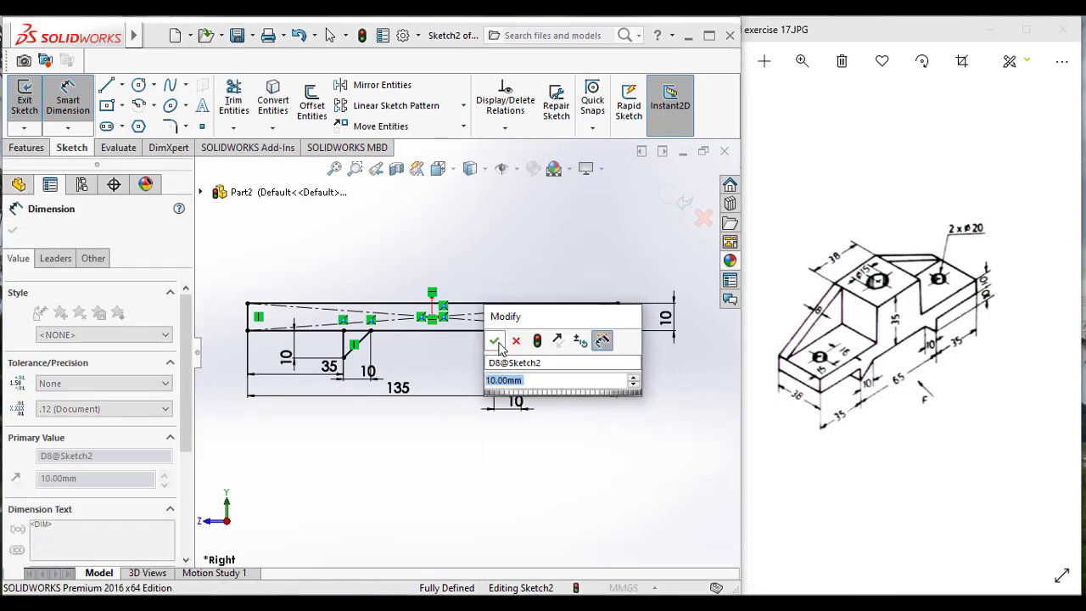
key("Return")
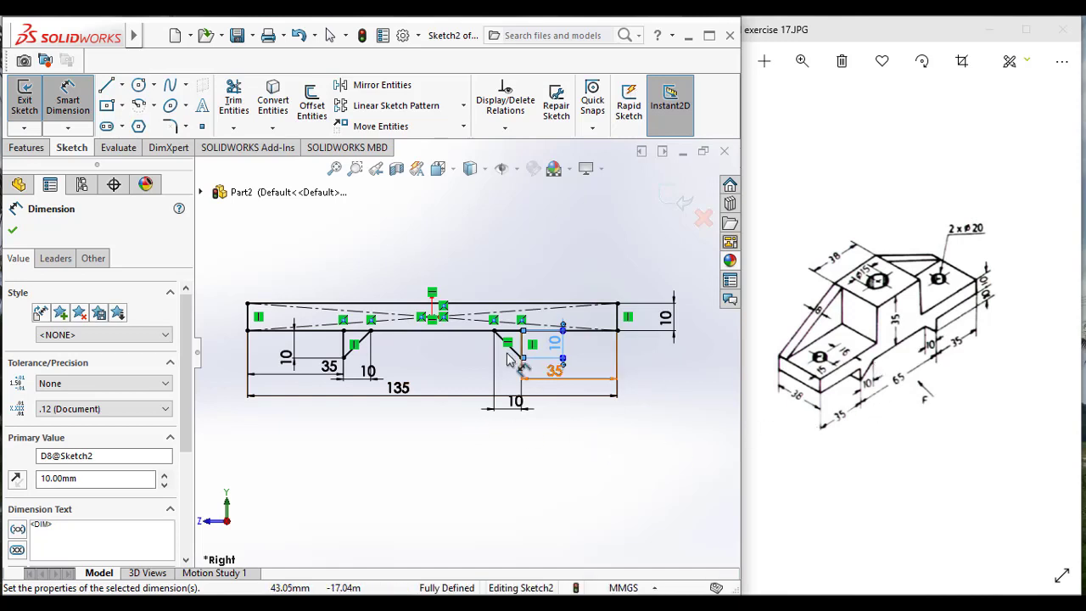
left_click(13, 230)
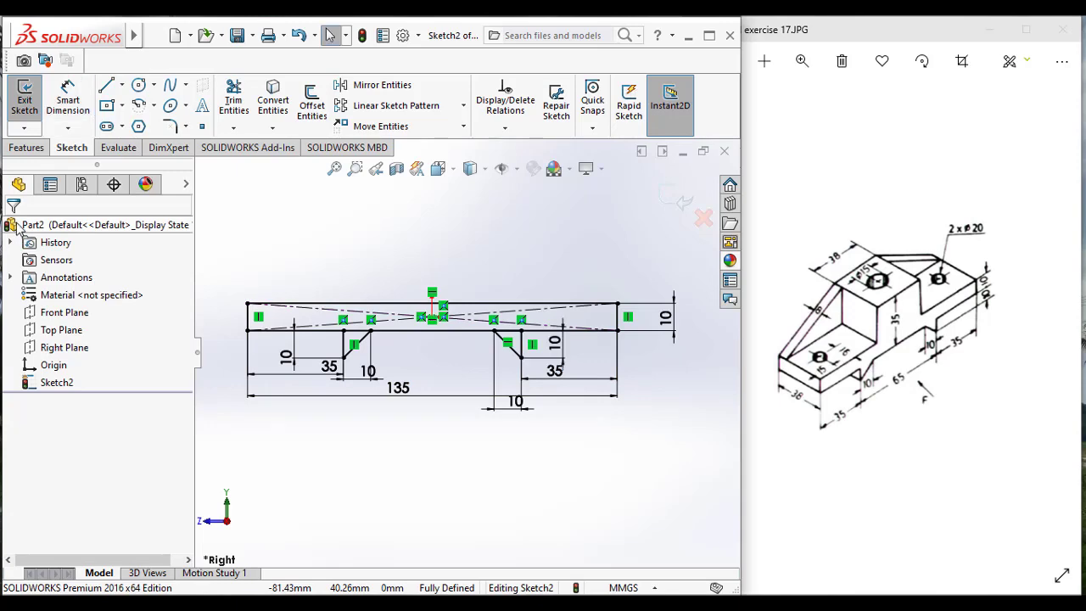
Extrude the rectangle and both triangular lug regions as a blind boss 38 mm deep in the reversed direction.
left_click(26, 147)
left_click(31, 119)
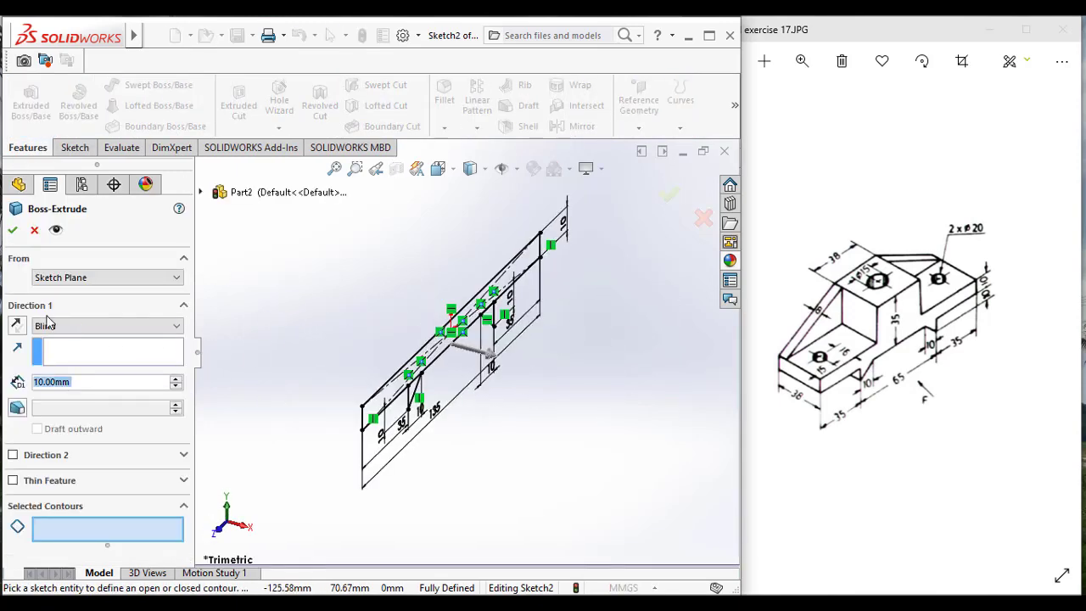
left_click(17, 326)
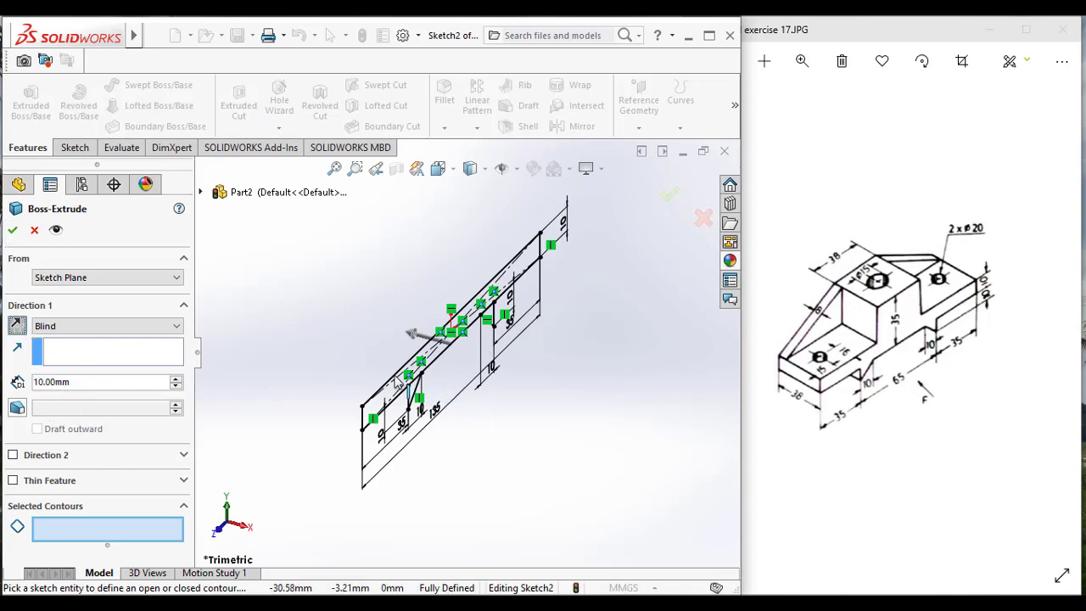
left_click(412, 395)
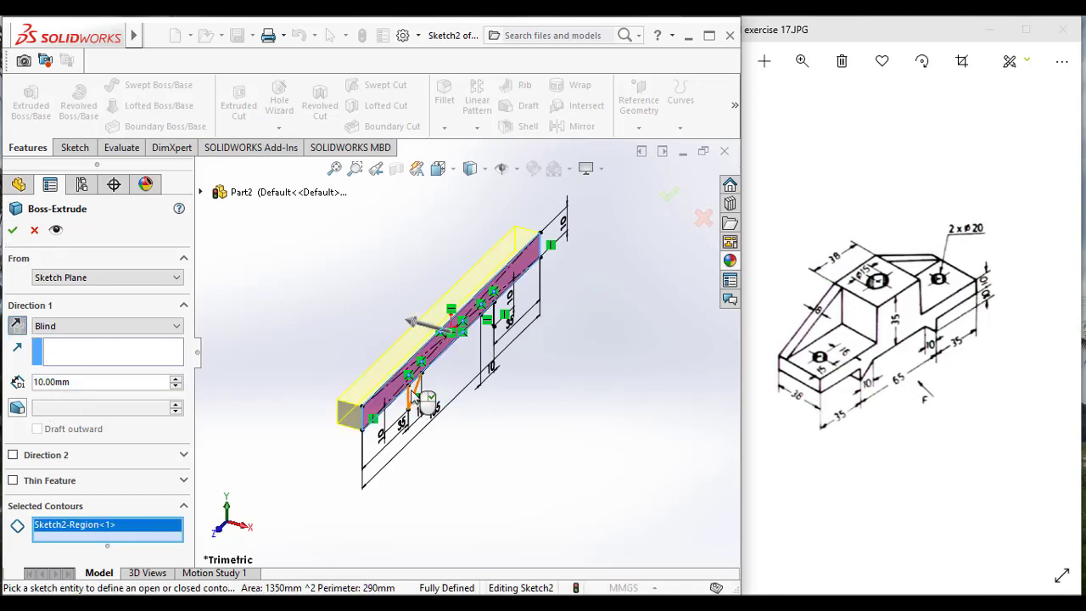
left_click(417, 392)
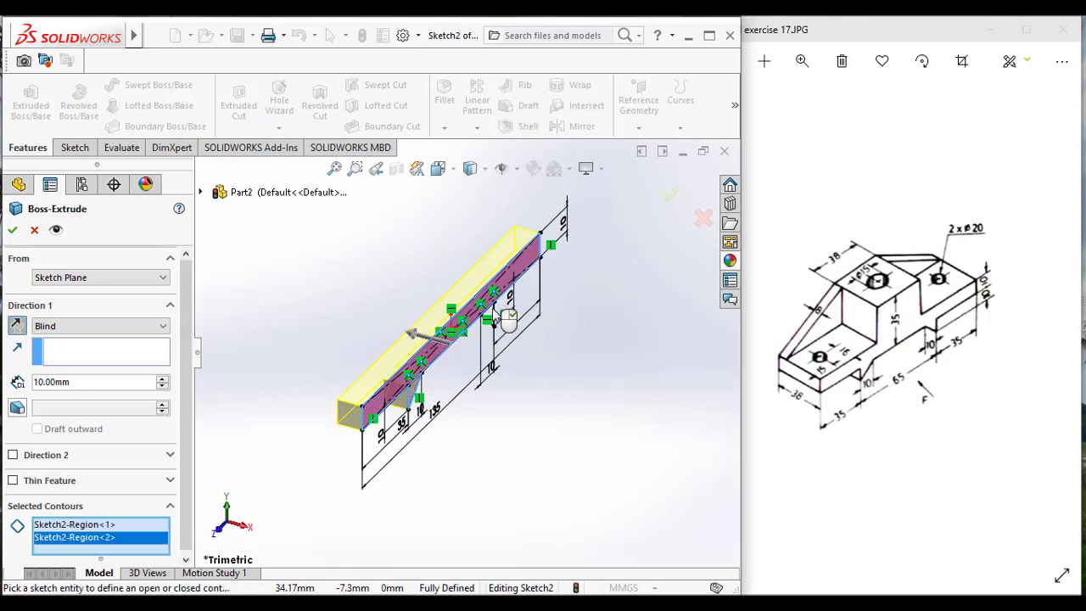
left_click(491, 314)
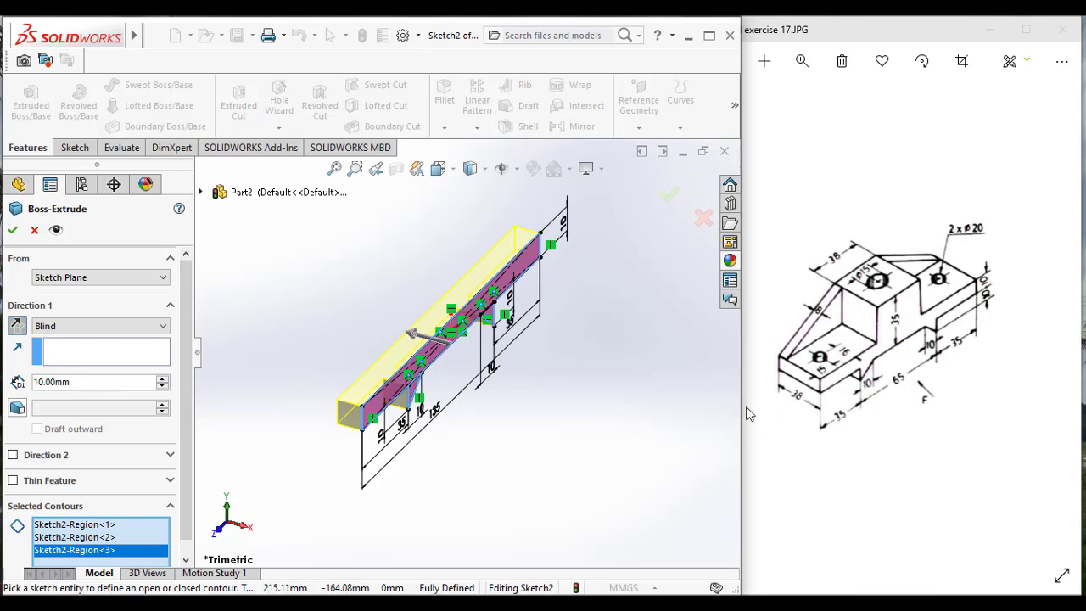
type("3")
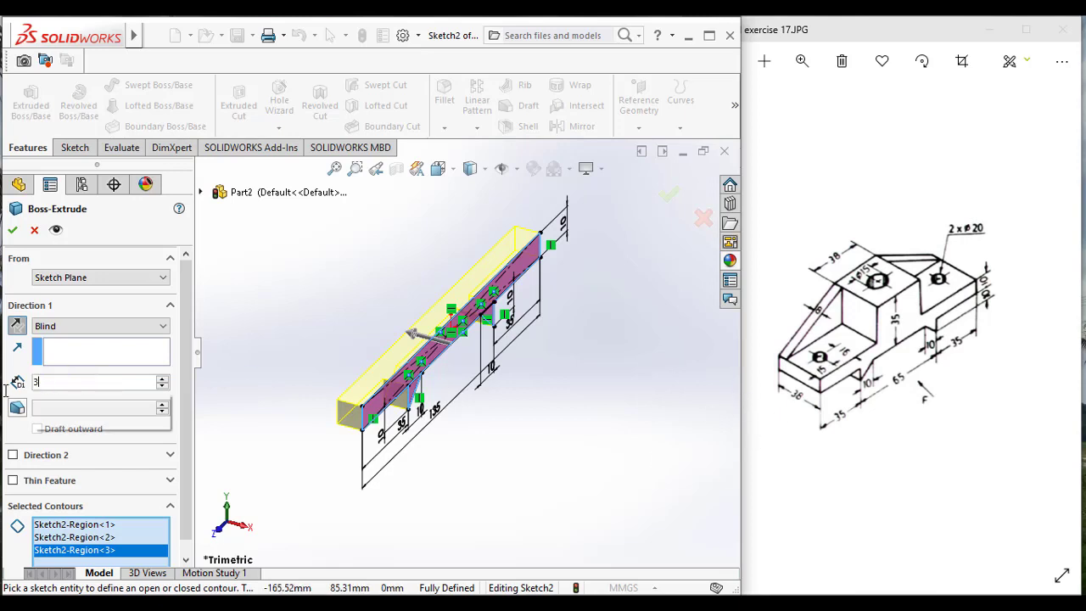
type("8")
key("Return")
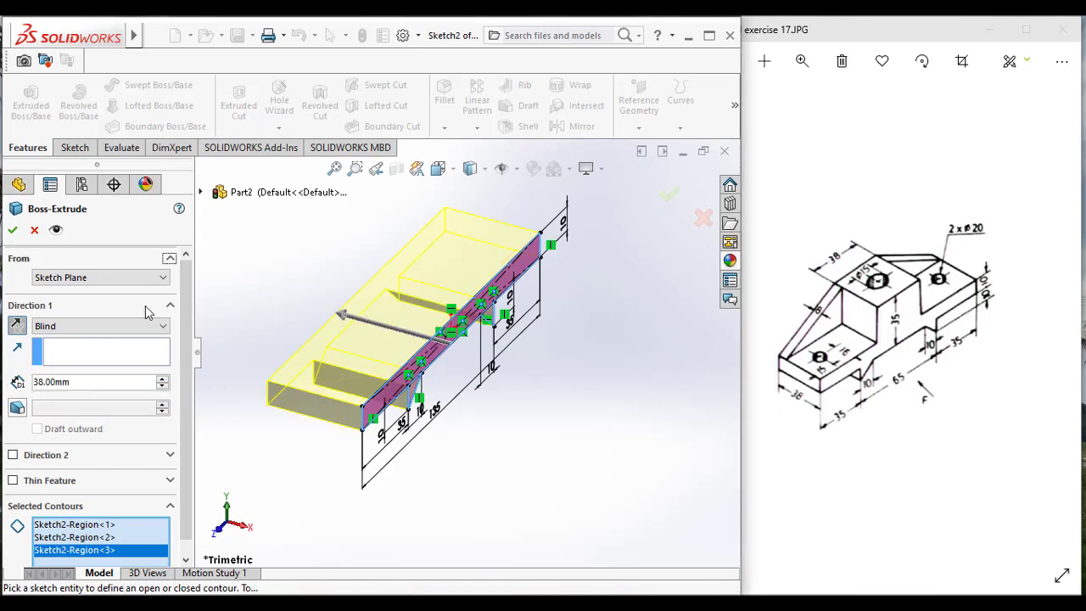
left_click(13, 231)
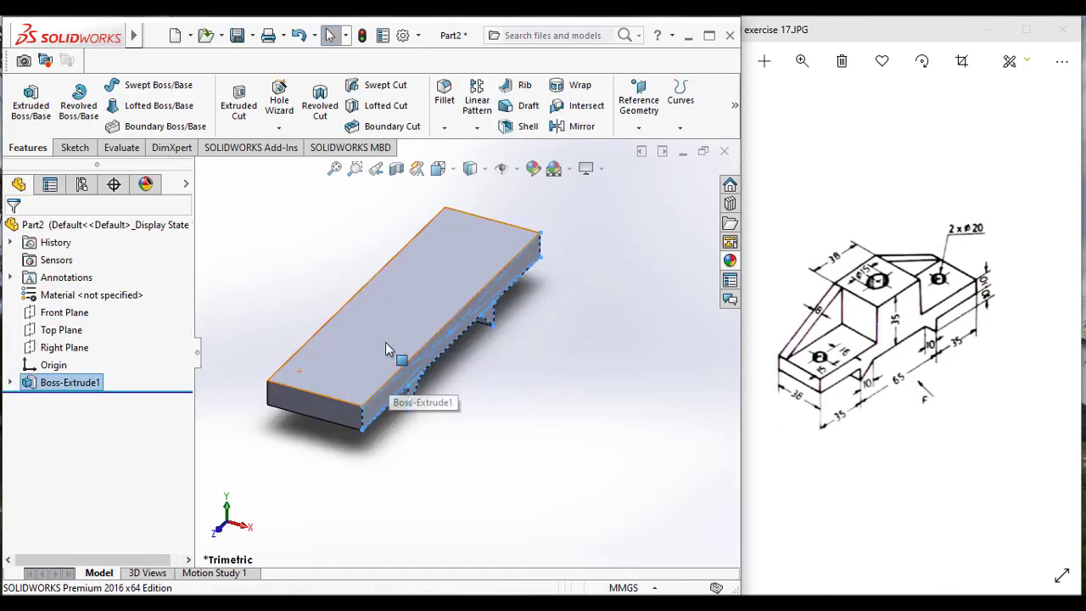
Start a new sketch on the extruded block's long side face that shows the lug profile, viewed normal to that face.
scroll(386, 342, "up", 2)
scroll(553, 376, "down", 2)
scroll(371, 299, "down", 2)
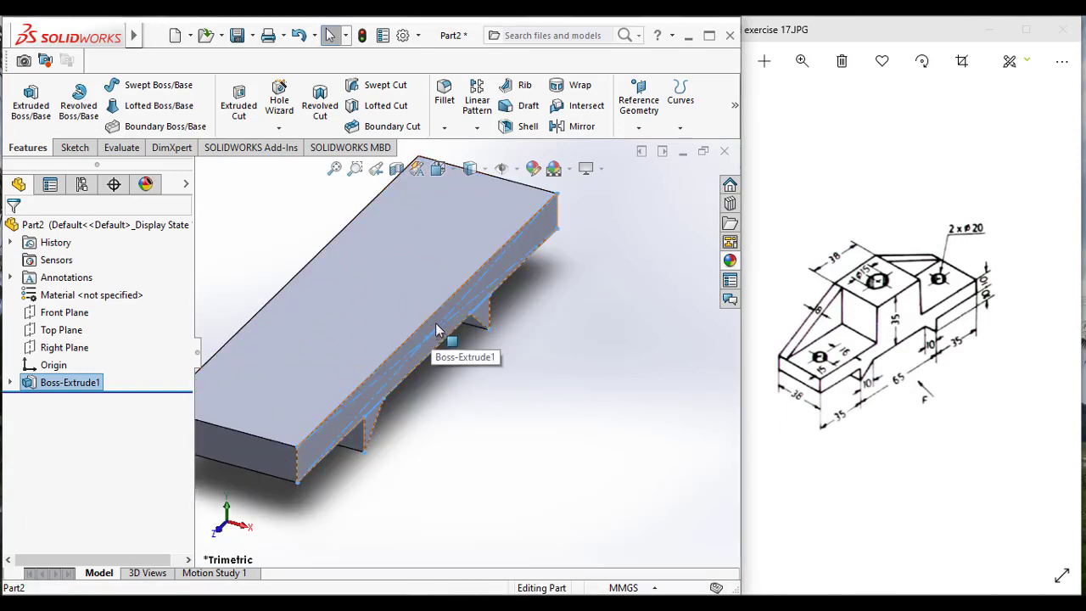
left_click(434, 329)
right_click(501, 253)
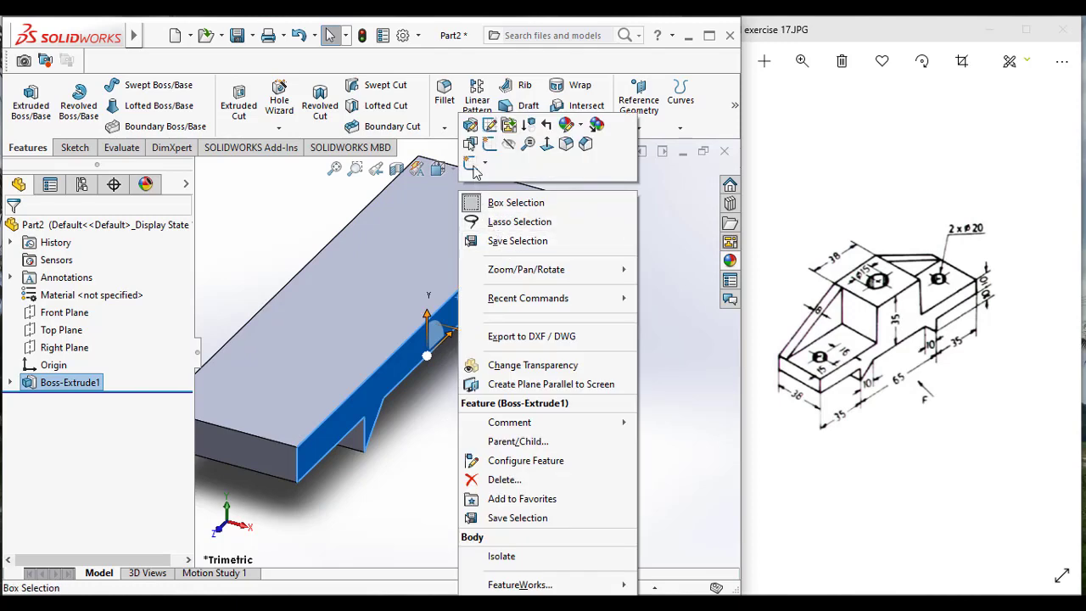
left_click(553, 151)
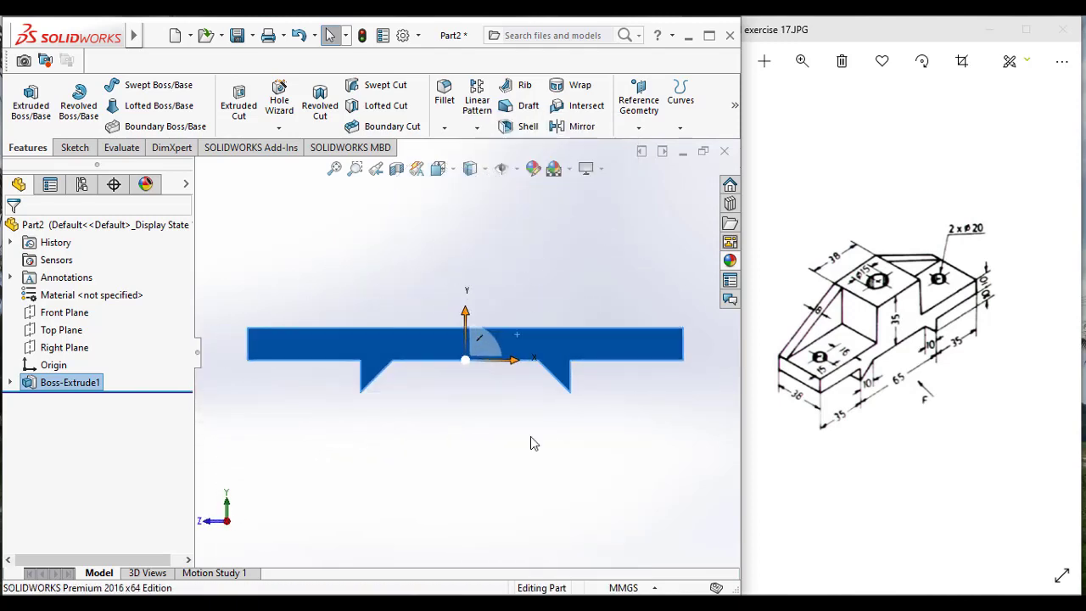
left_click(577, 528)
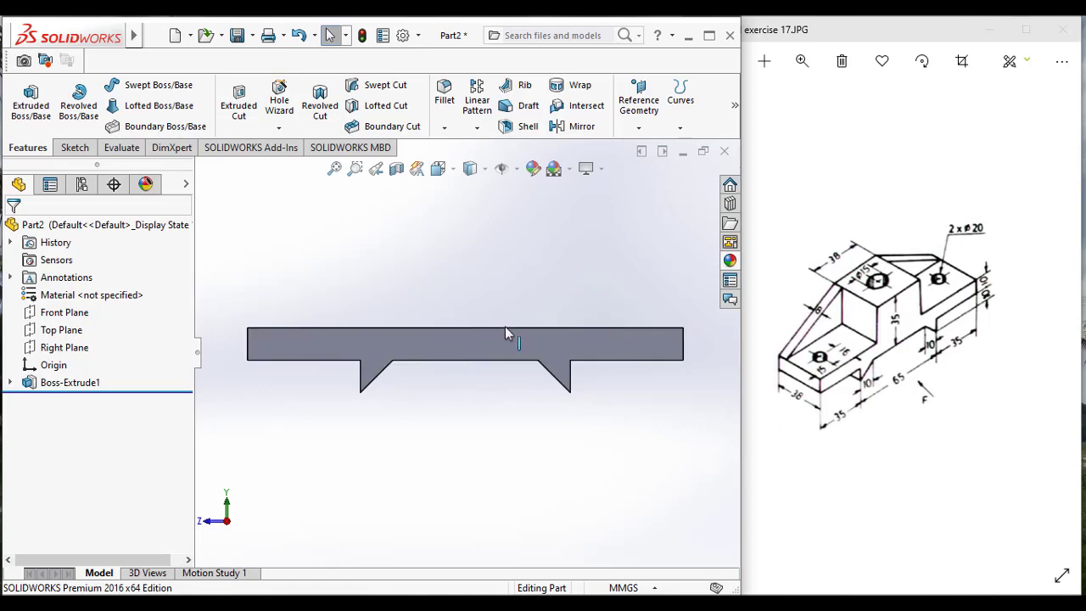
left_click(75, 148)
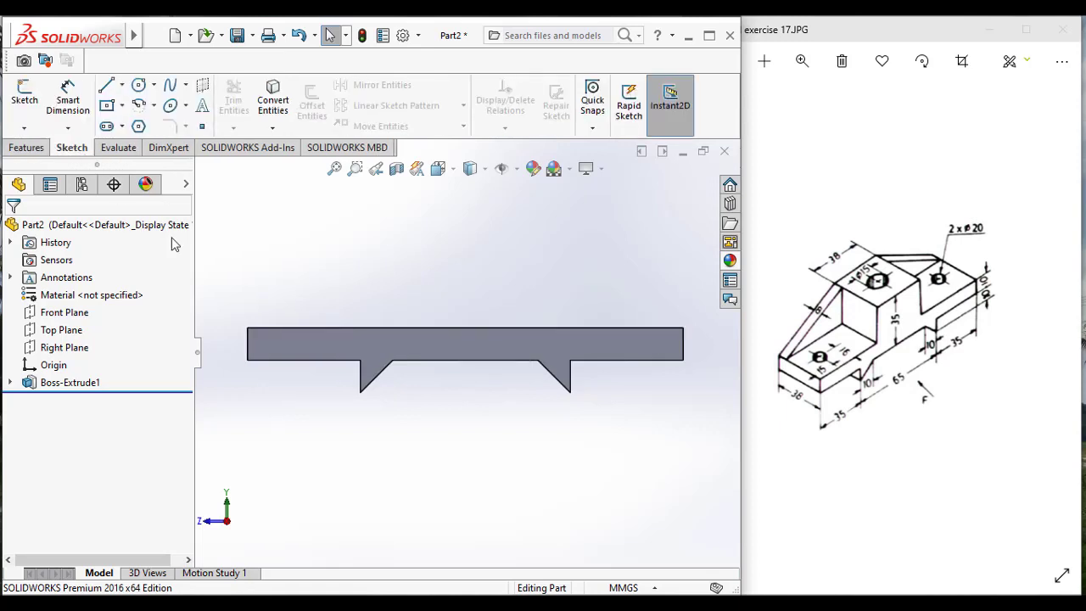
left_click(393, 361)
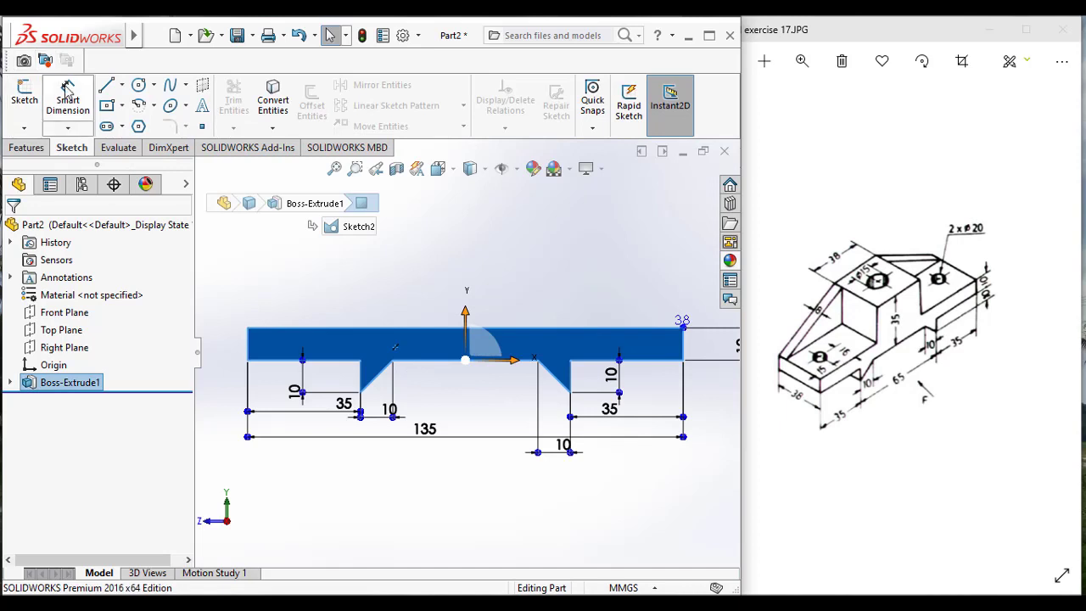
left_click(28, 93)
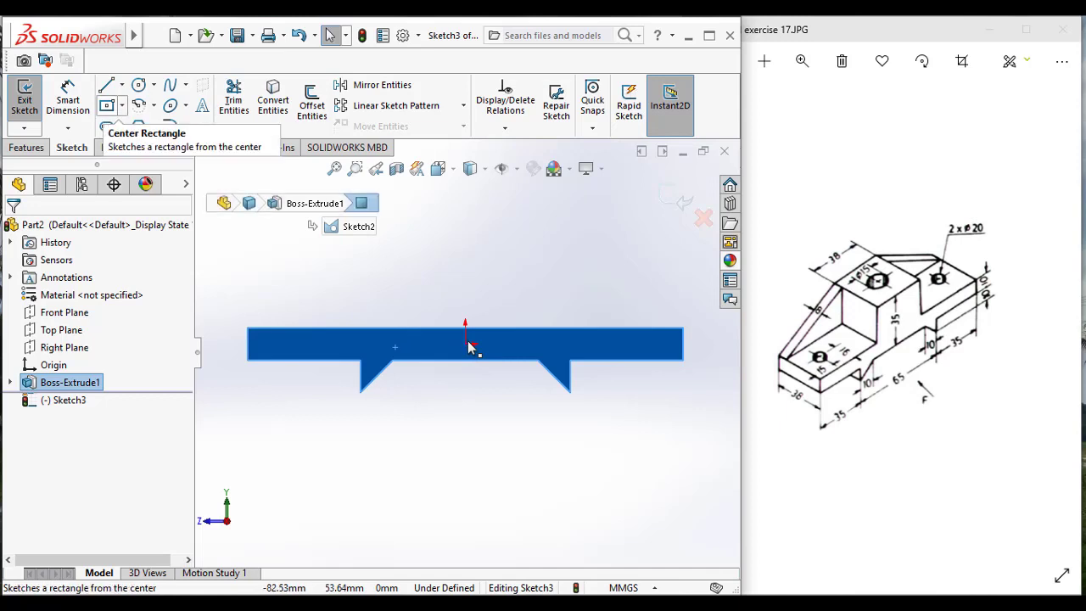
left_click(109, 104)
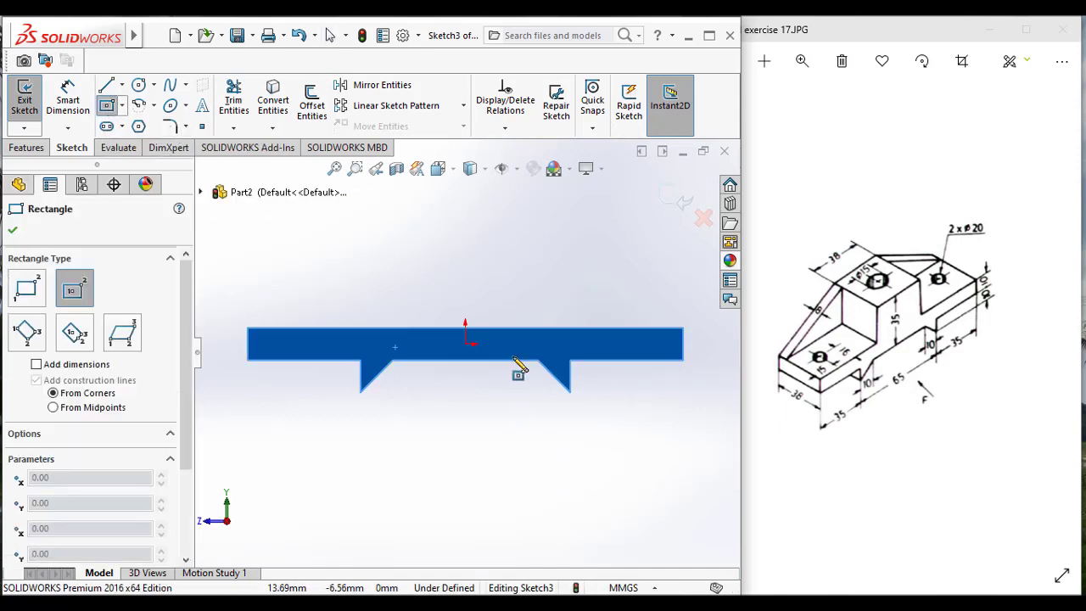
left_click(465, 346)
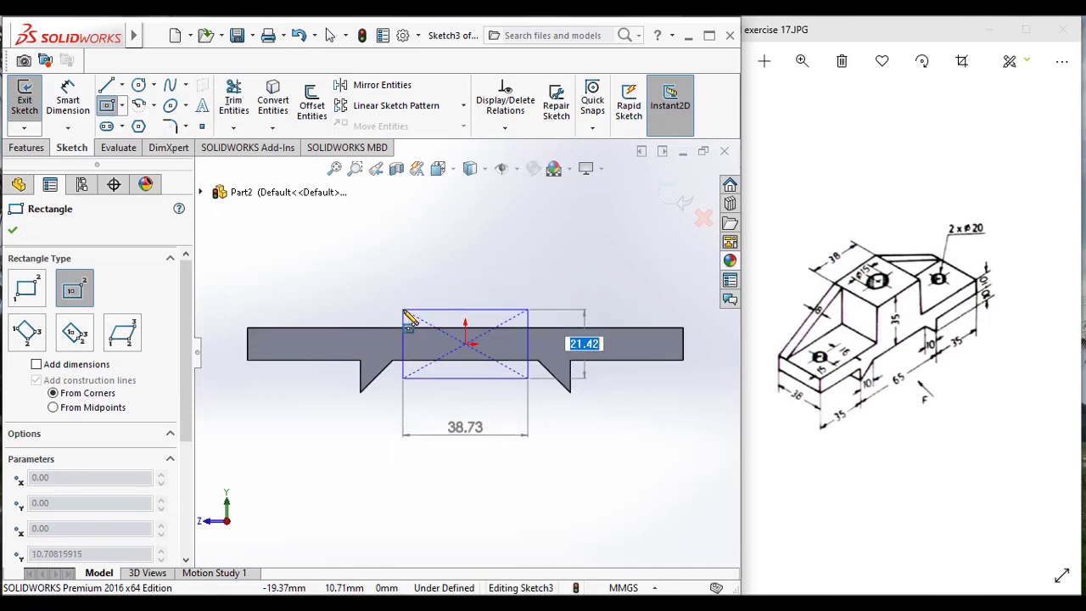
key("Escape")
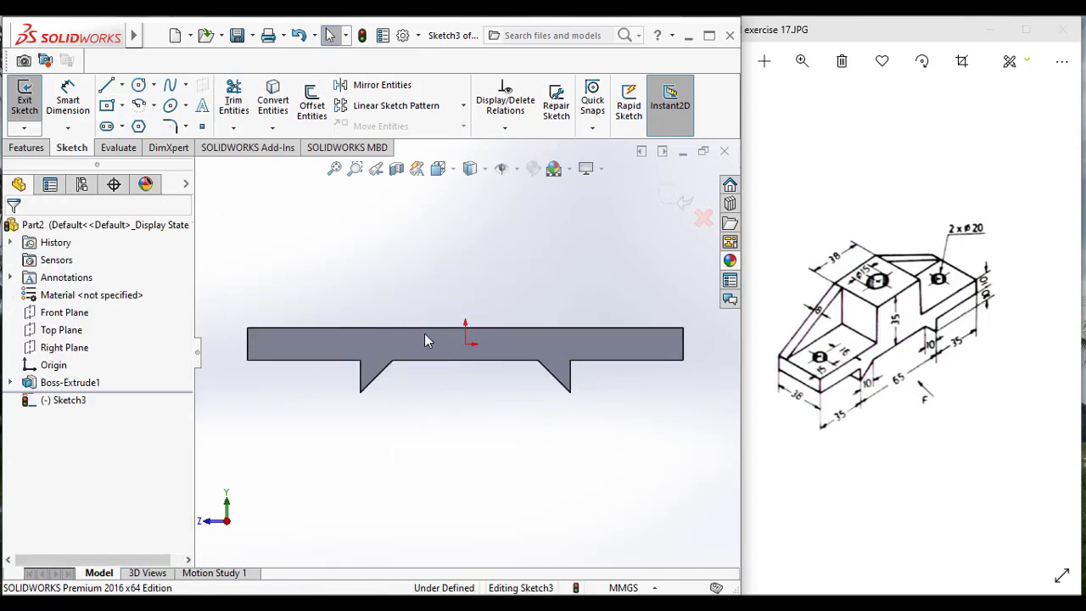
left_click(124, 106)
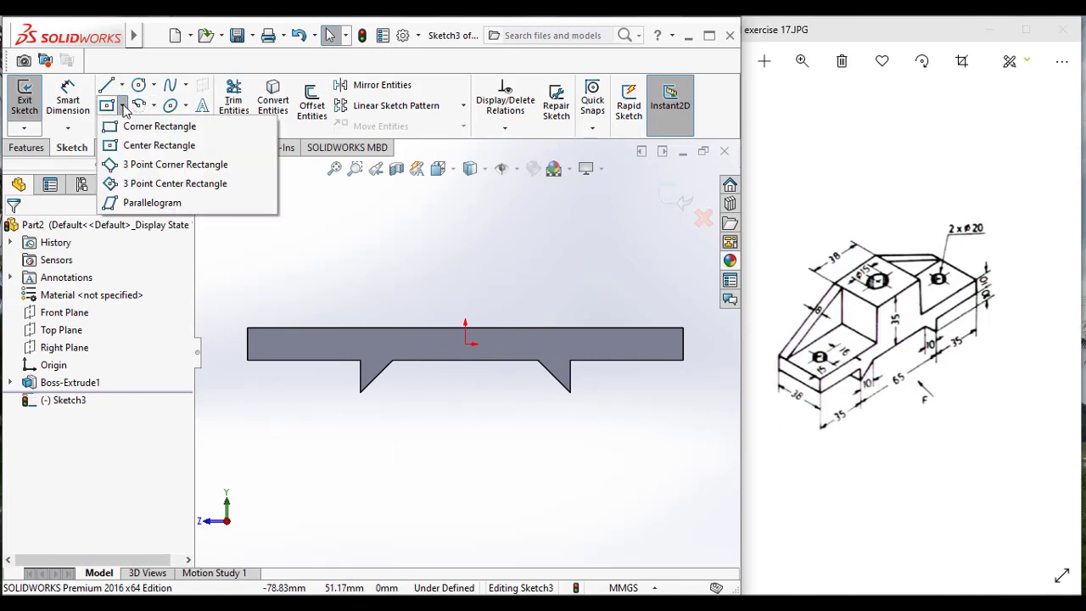
left_click(144, 126)
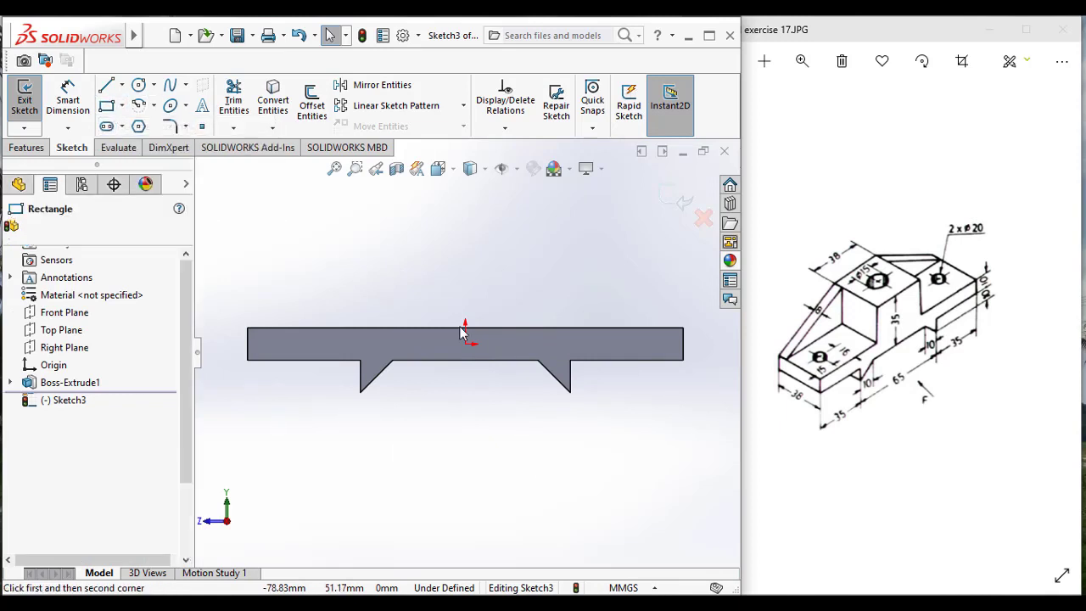
left_click(122, 85)
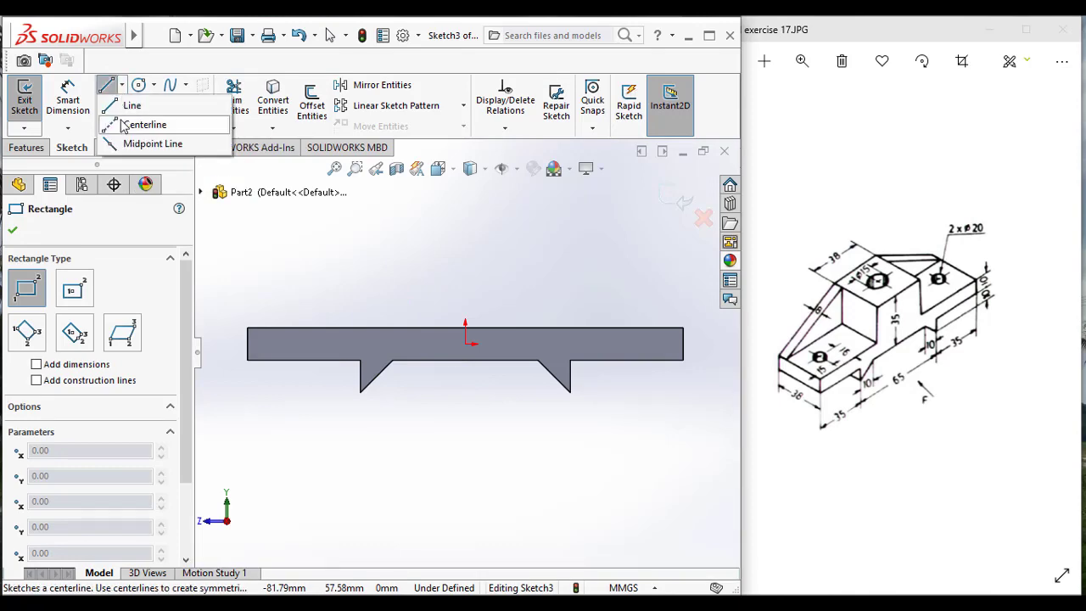
left_click(124, 126)
left_click(465, 343)
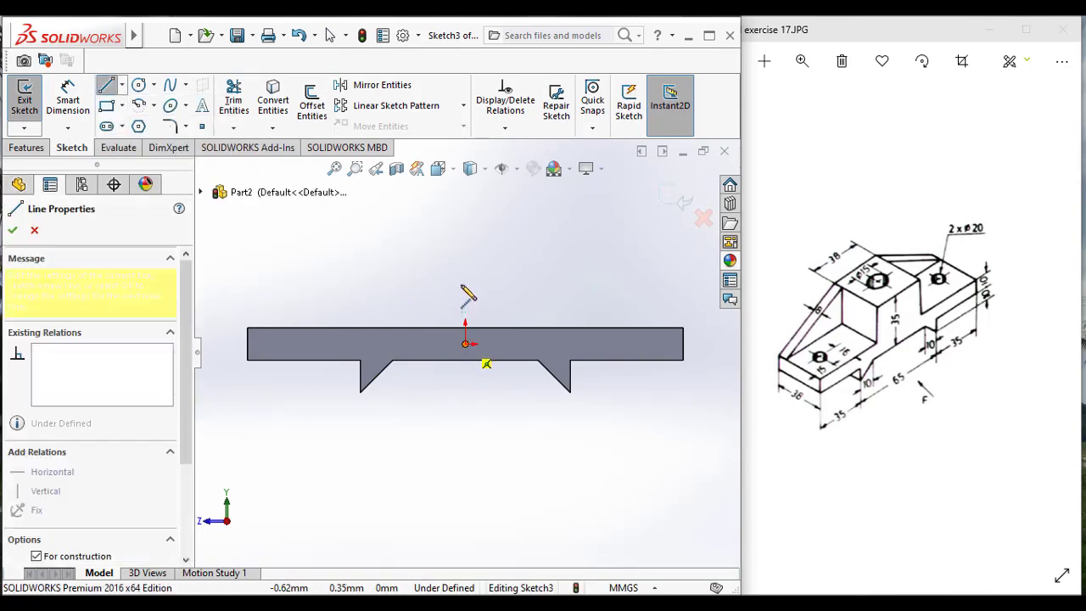
double_click(464, 285)
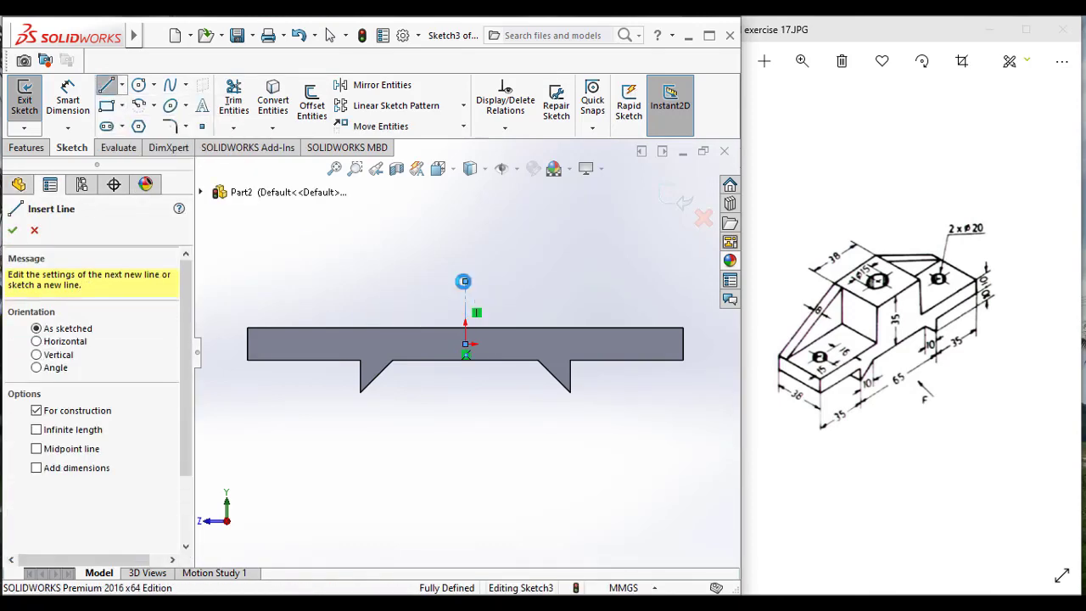
key("Escape")
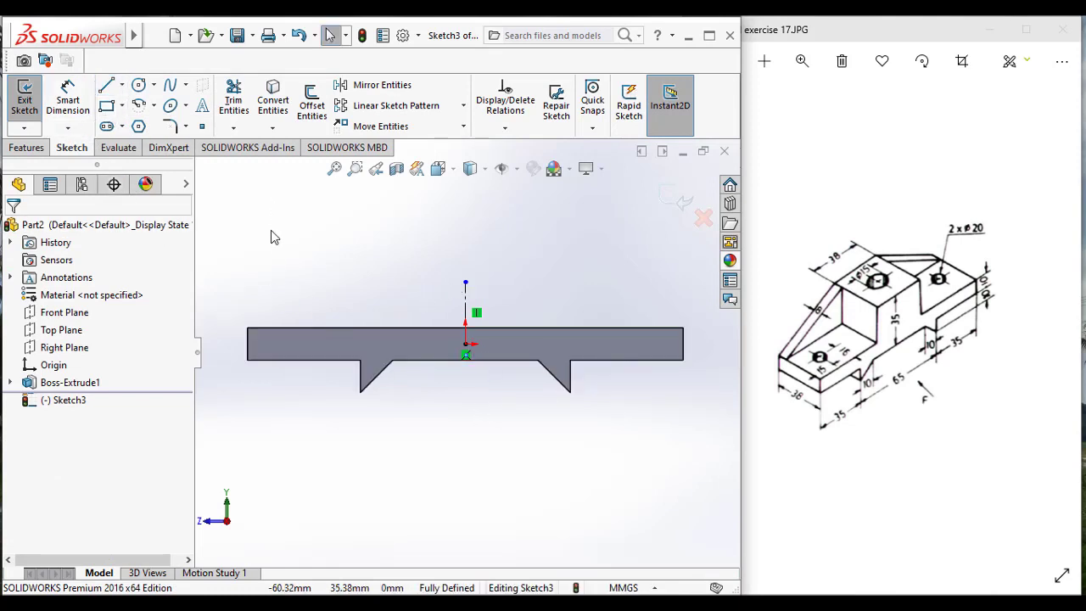
key("ctrl+z")
Sketch a vertical centerline upward from the midpoint of the bottom edge between the lugs and dimension its length as 35 mm.
left_click(122, 85)
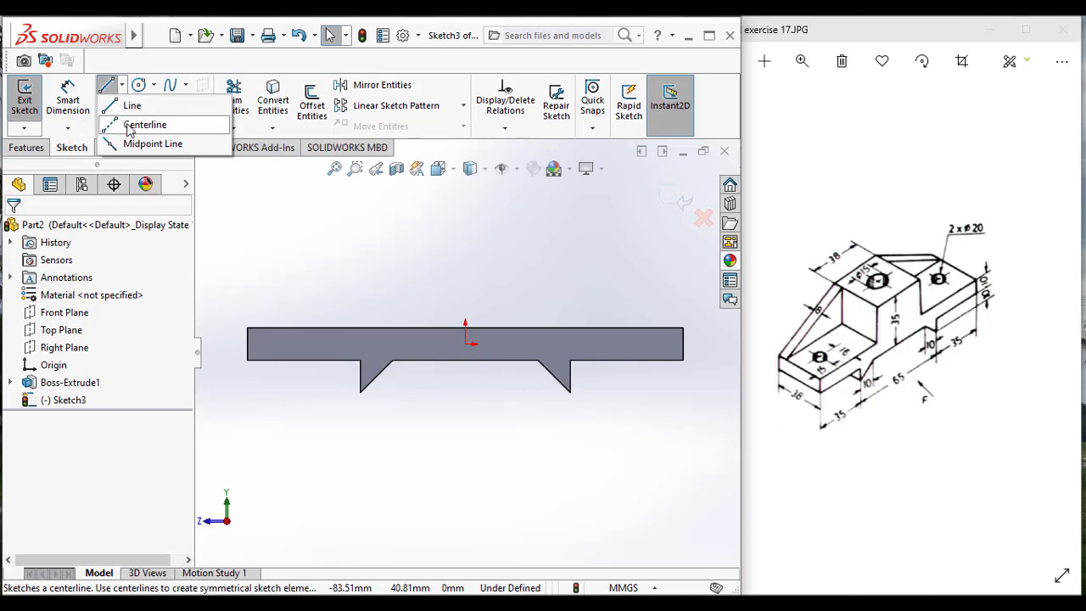
left_click(144, 124)
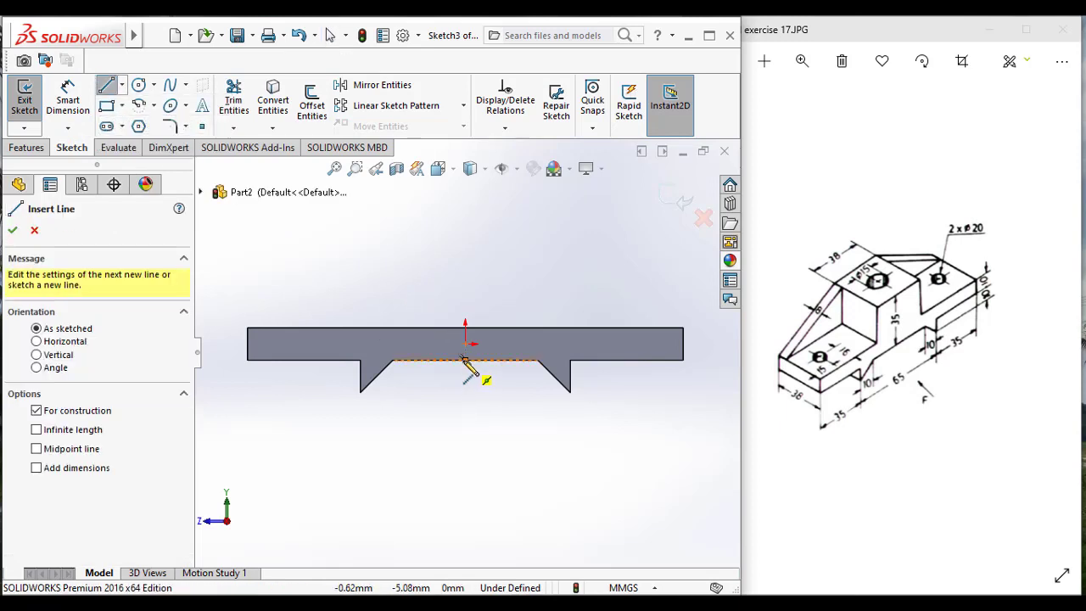
left_click(465, 361)
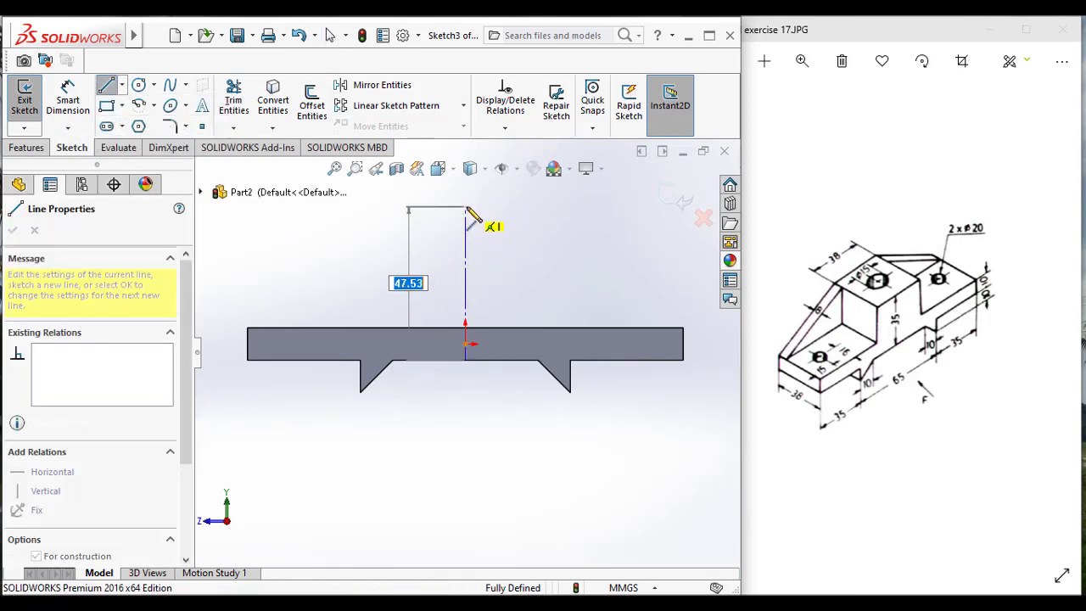
left_click(466, 207)
left_click(70, 99)
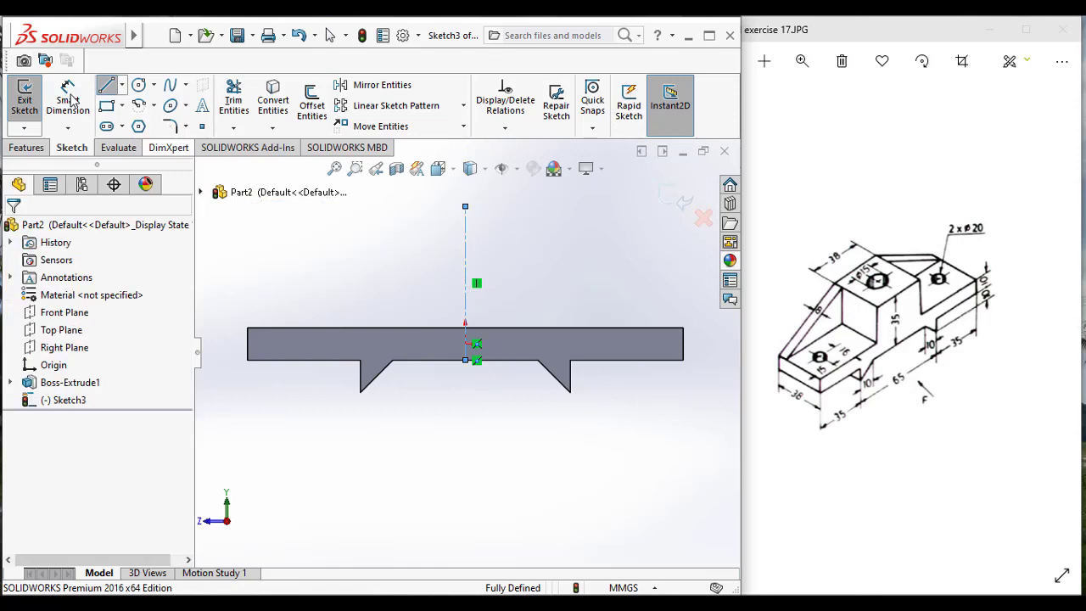
left_click(531, 243)
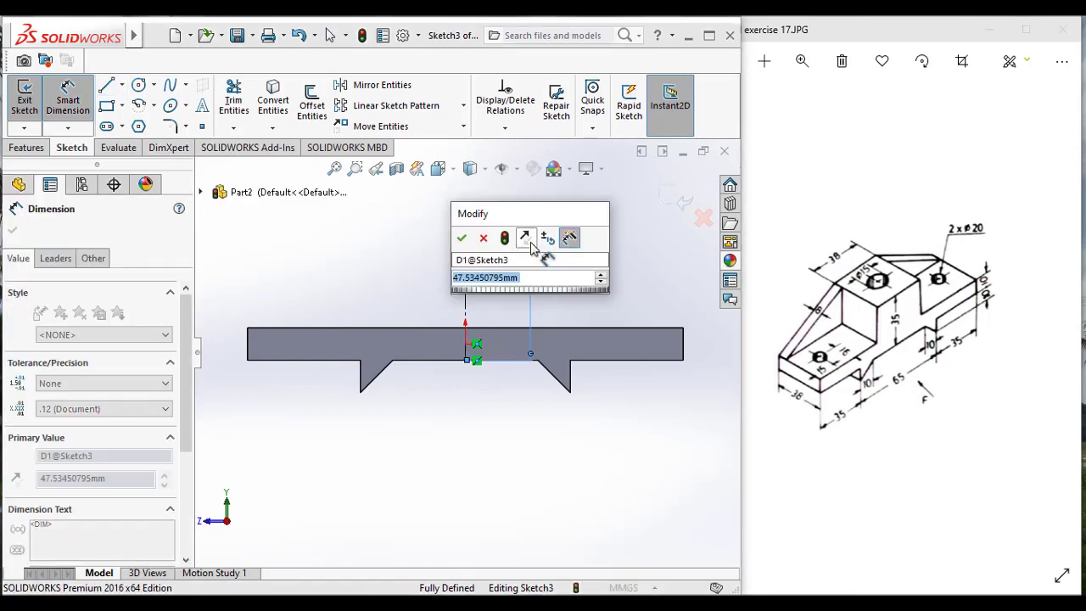
type("35")
key("Return")
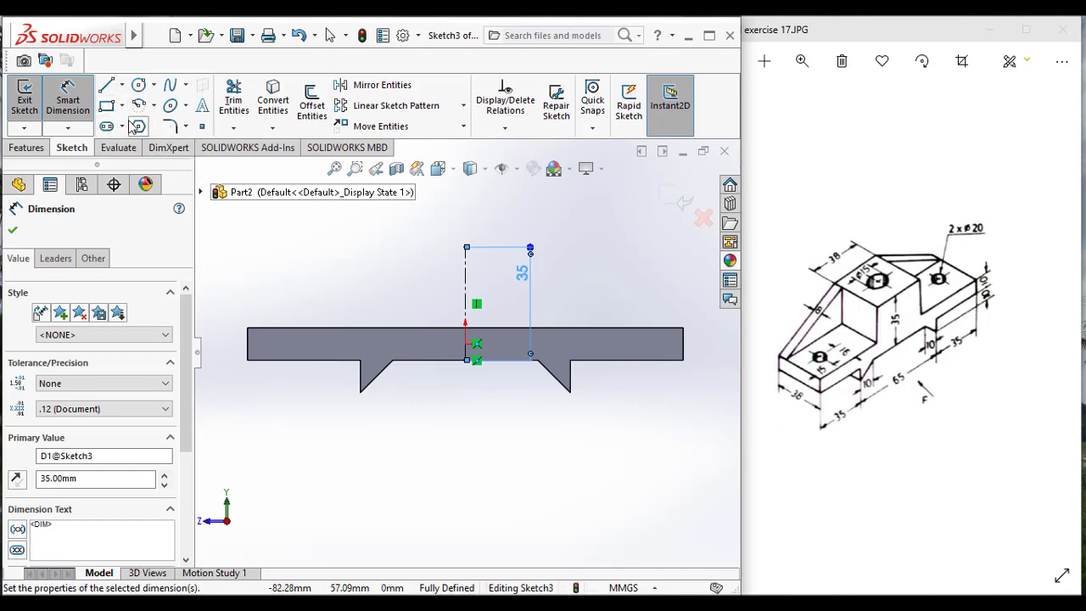
Sketch a horizontal centerline about 27 mm long leftward from the top end of the vertical centerline.
left_click(125, 105)
left_click(121, 84)
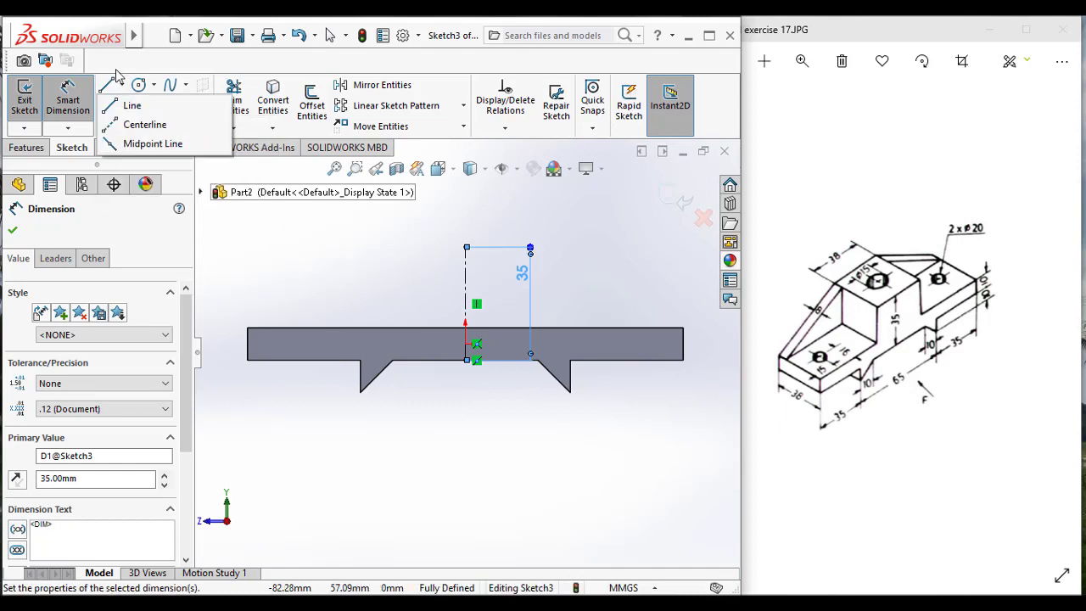
left_click(136, 126)
left_click(466, 248)
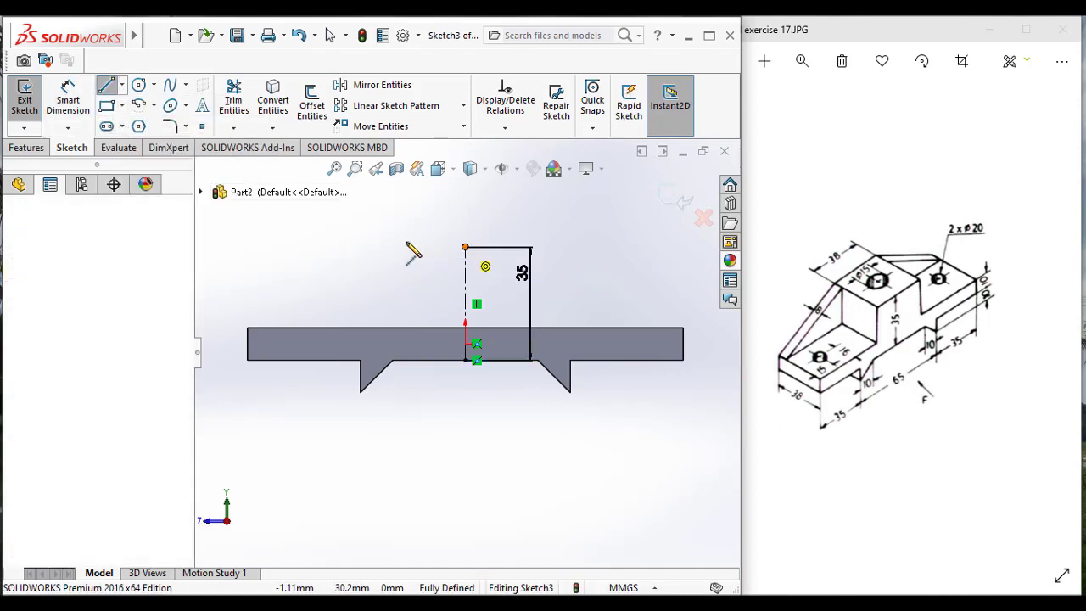
left_click(380, 247)
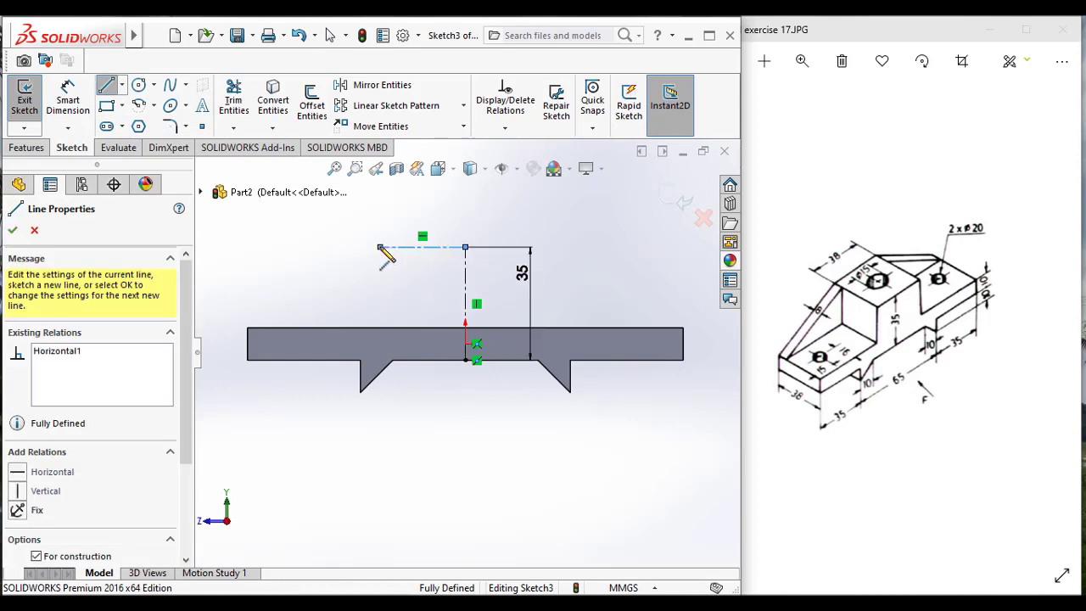
key("Escape")
key("Escape")
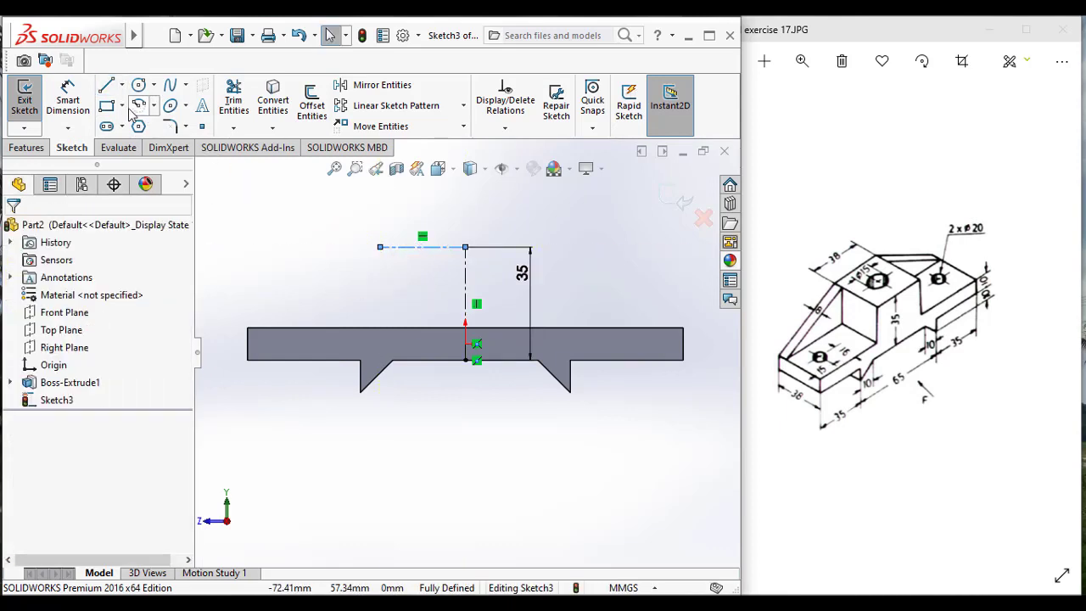
Dimension the horizontal centerline's length as 19 mm.
left_click(57, 111)
left_click(428, 247)
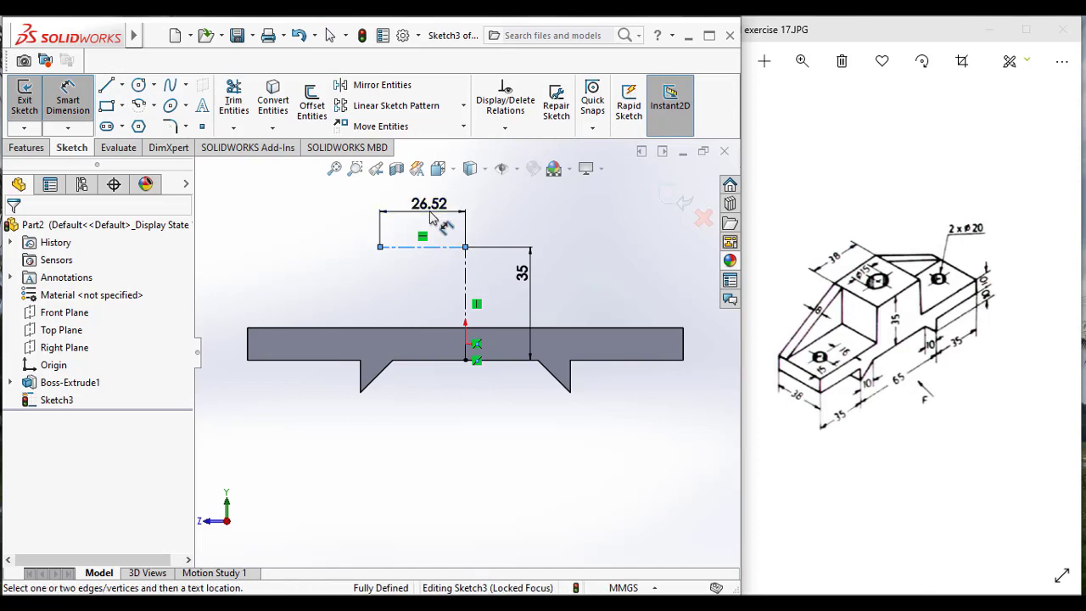
left_click(429, 218)
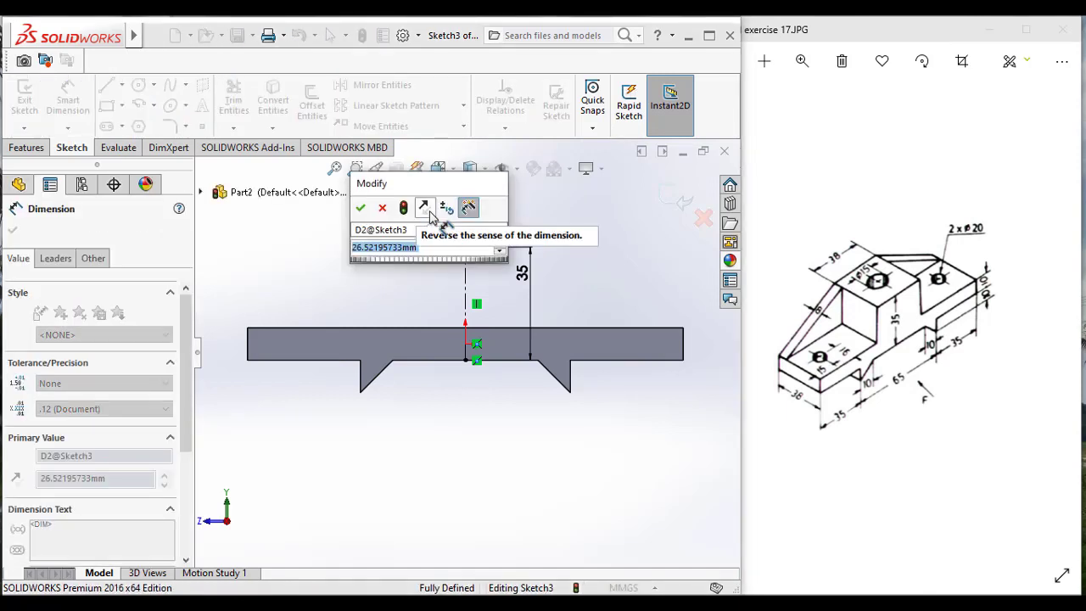
type("1")
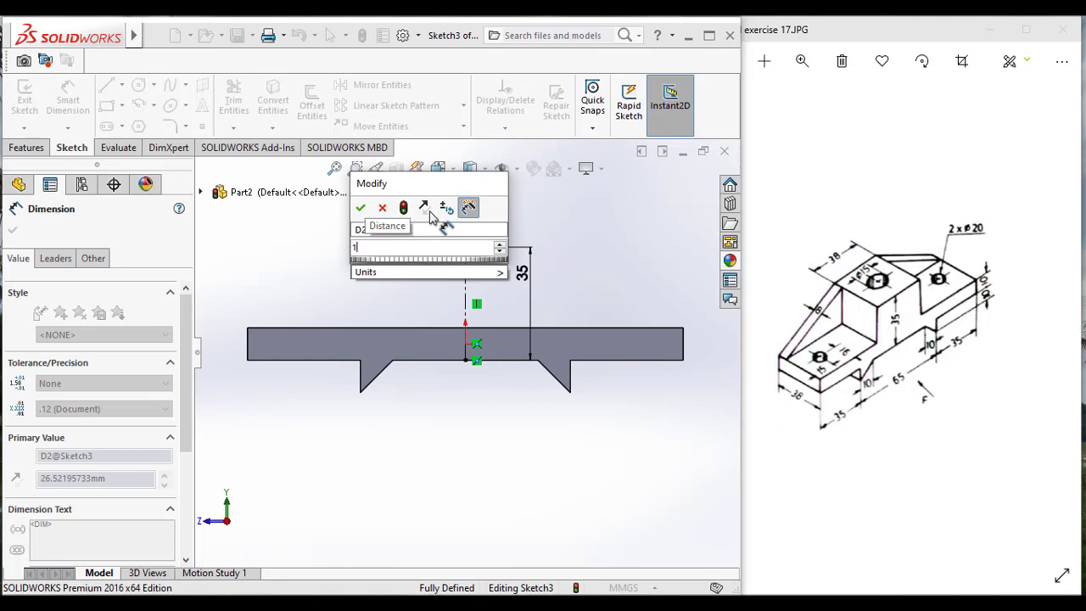
type("9")
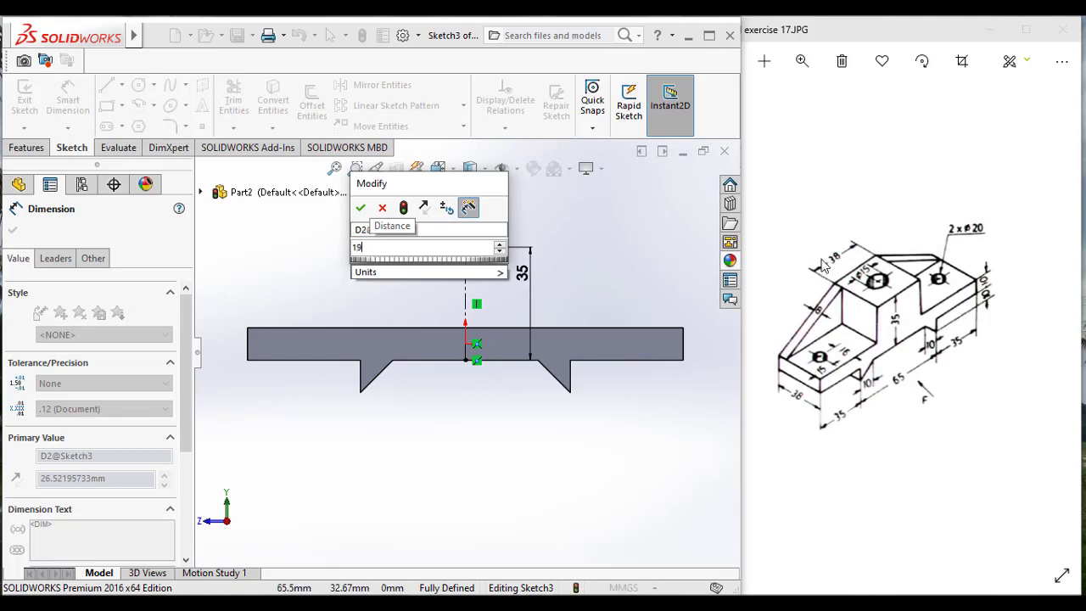
left_click(360, 207)
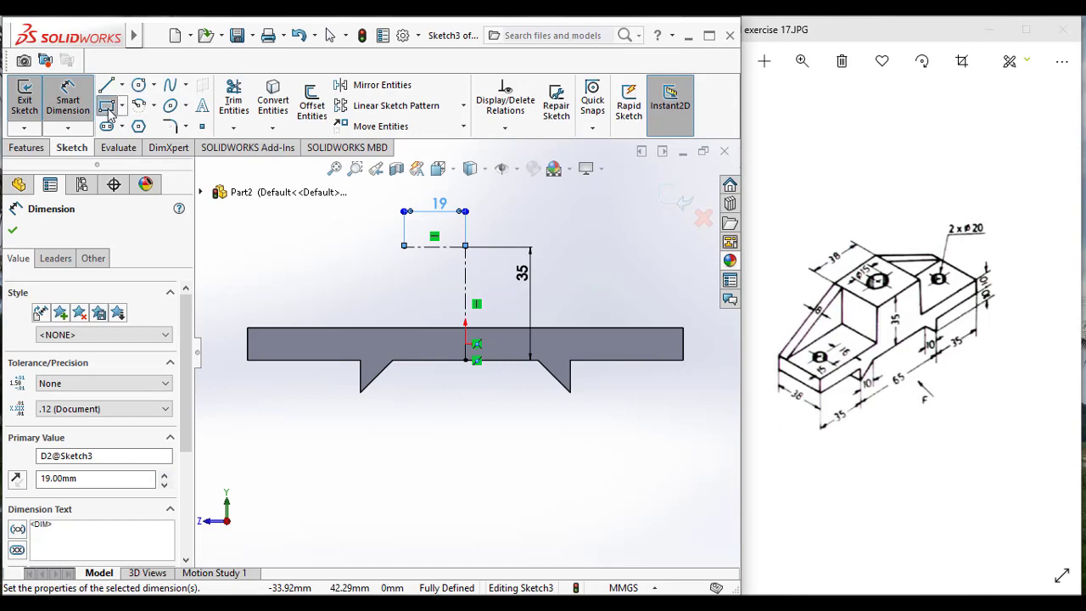
Sketch a corner rectangle about 36 by 25 mm from the horizontal centerline's left end down to the base's top edge.
left_click(108, 112)
left_click(404, 247)
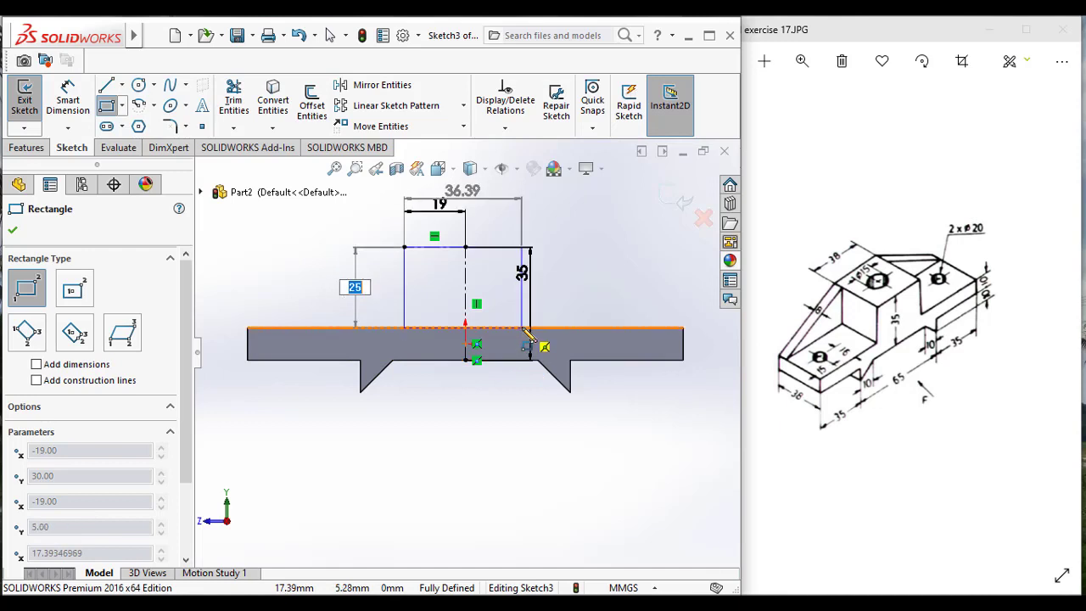
left_click(524, 329)
key("Escape")
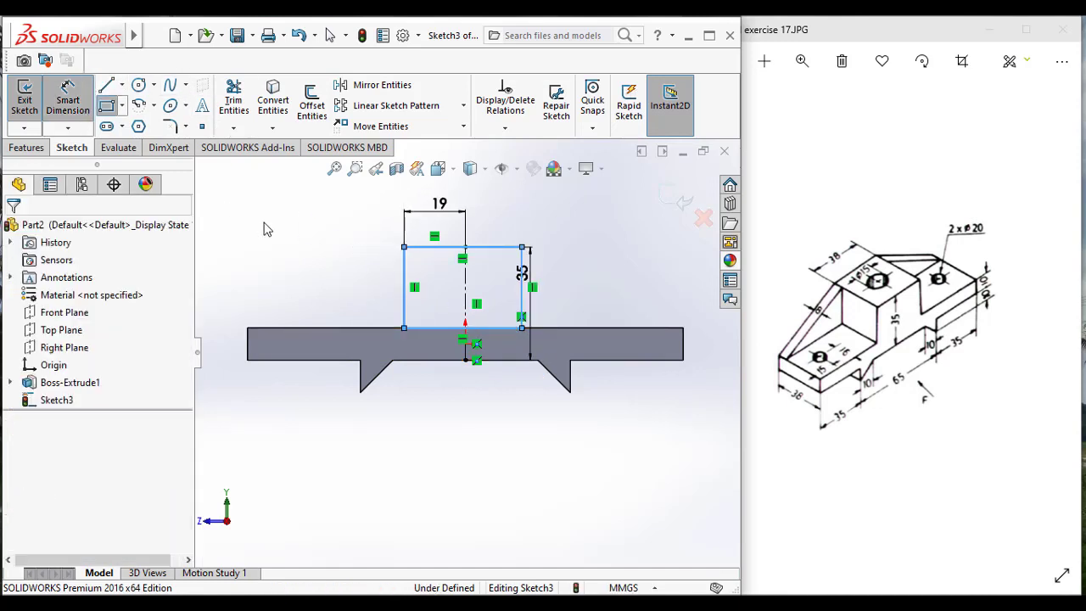
Dimension the rectangle's width along its top edge as 38 mm.
left_click(427, 248)
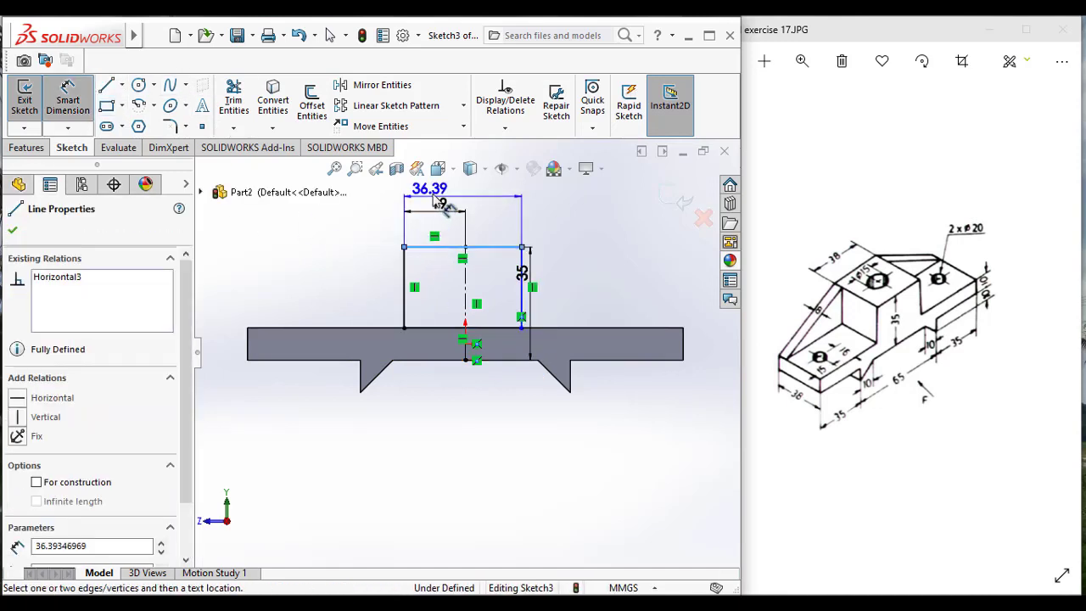
left_click(434, 200)
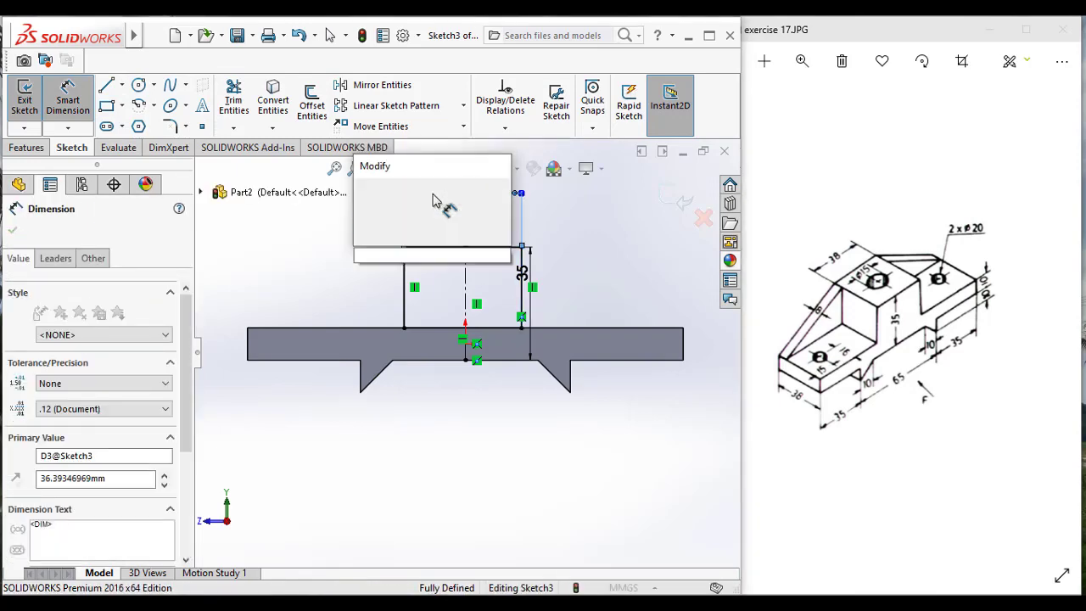
type("38")
key("Return")
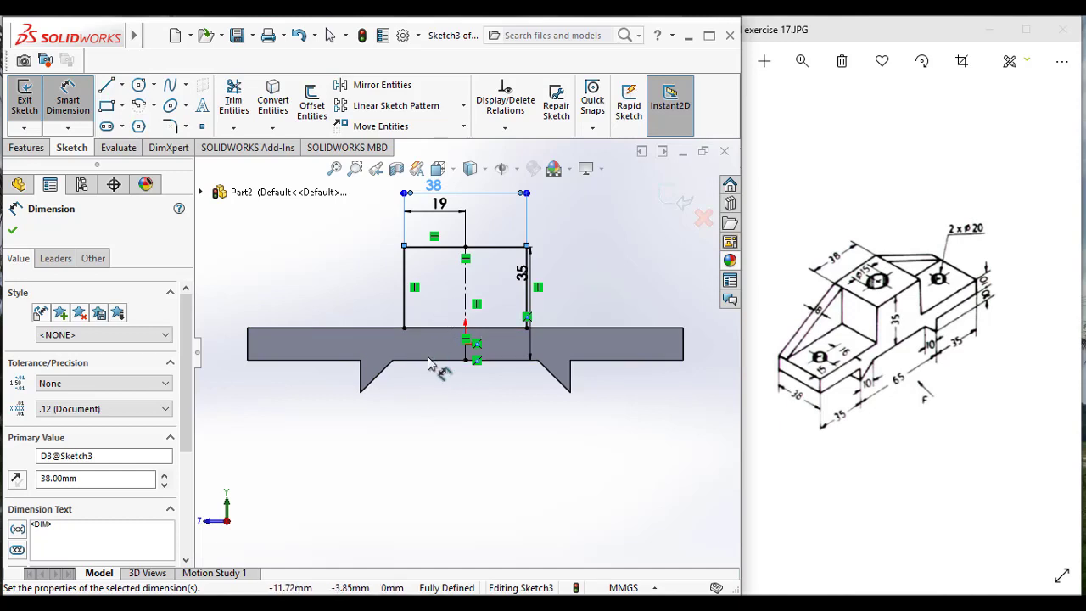
key("Escape")
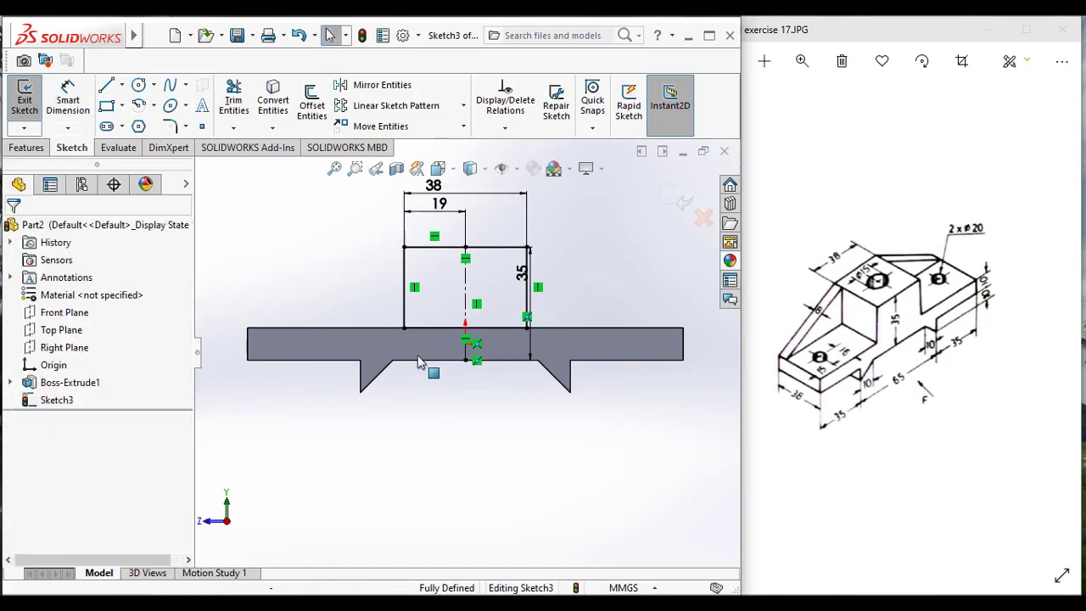
Extrude the rectangle as a blind boss 38 mm deep in the reversed direction, across the base.
left_click(26, 148)
left_click(31, 102)
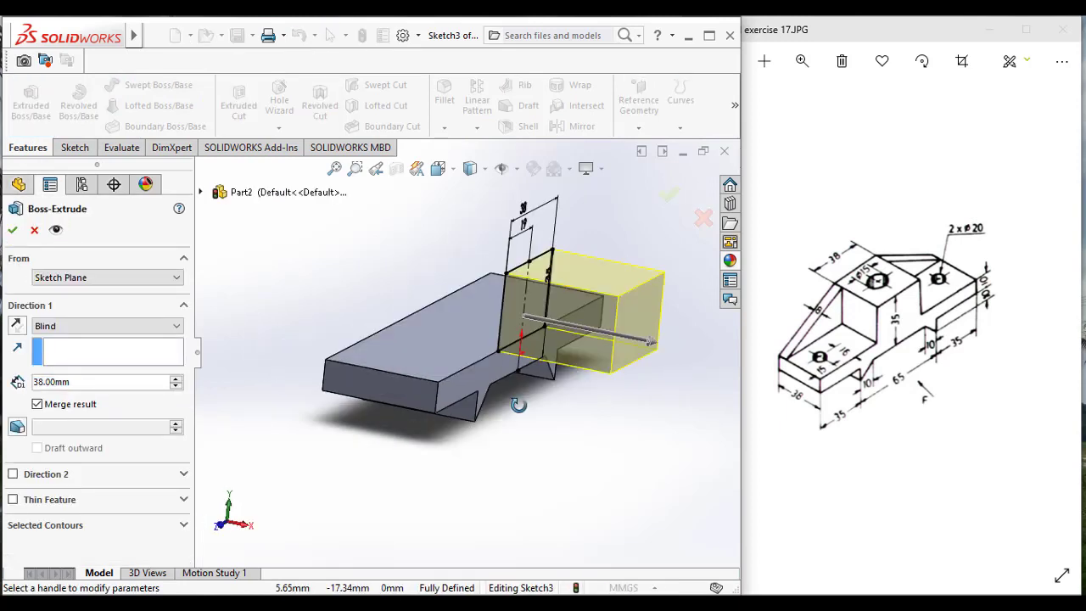
left_click(18, 323)
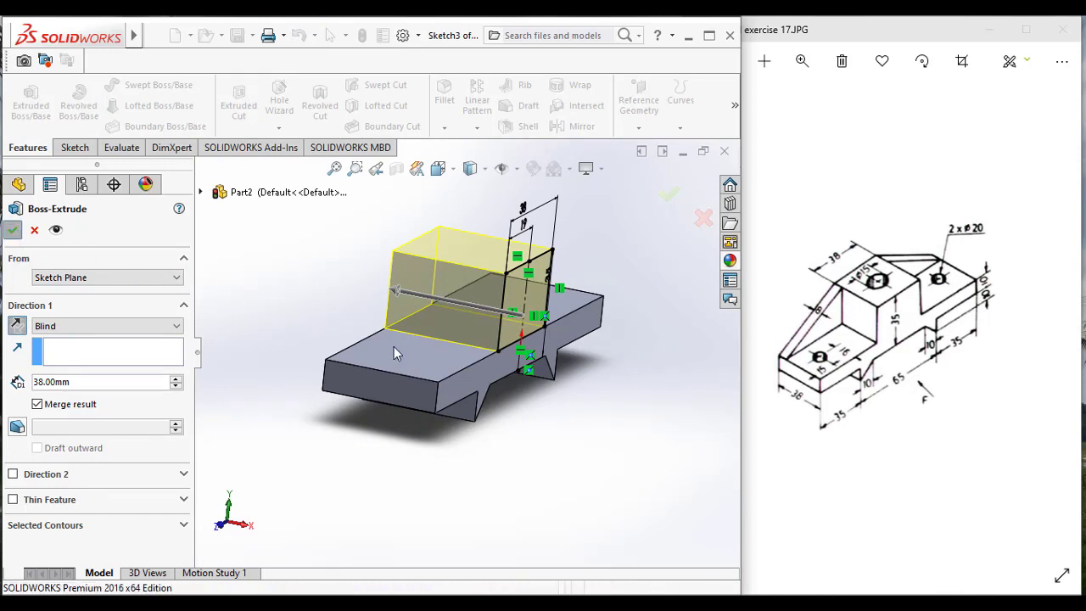
key("Return")
middle_click_drag(557, 406, 480, 413)
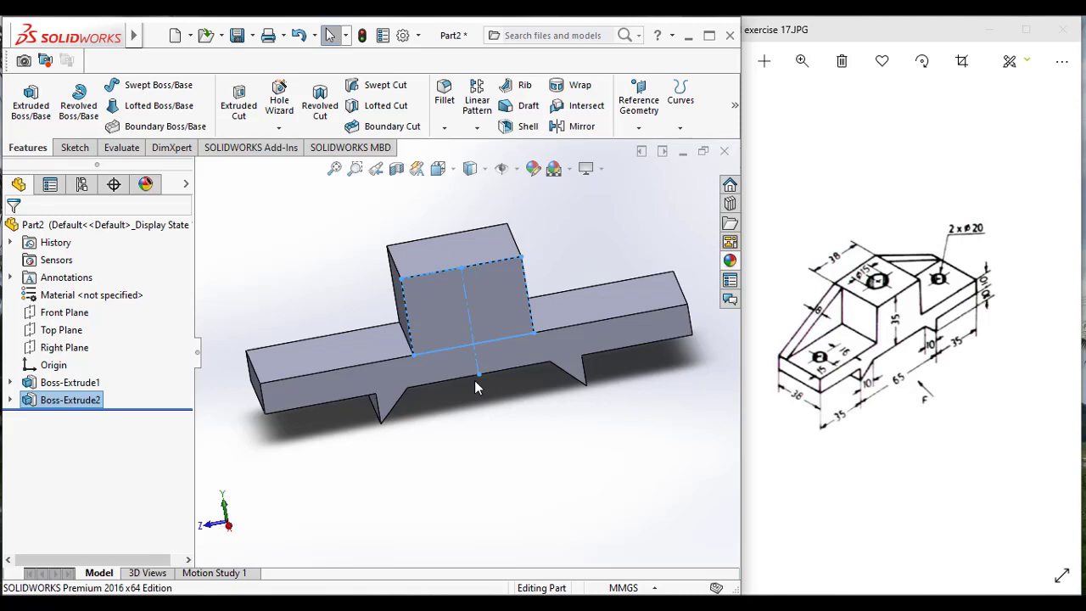
right_click(445, 298)
left_click(423, 309)
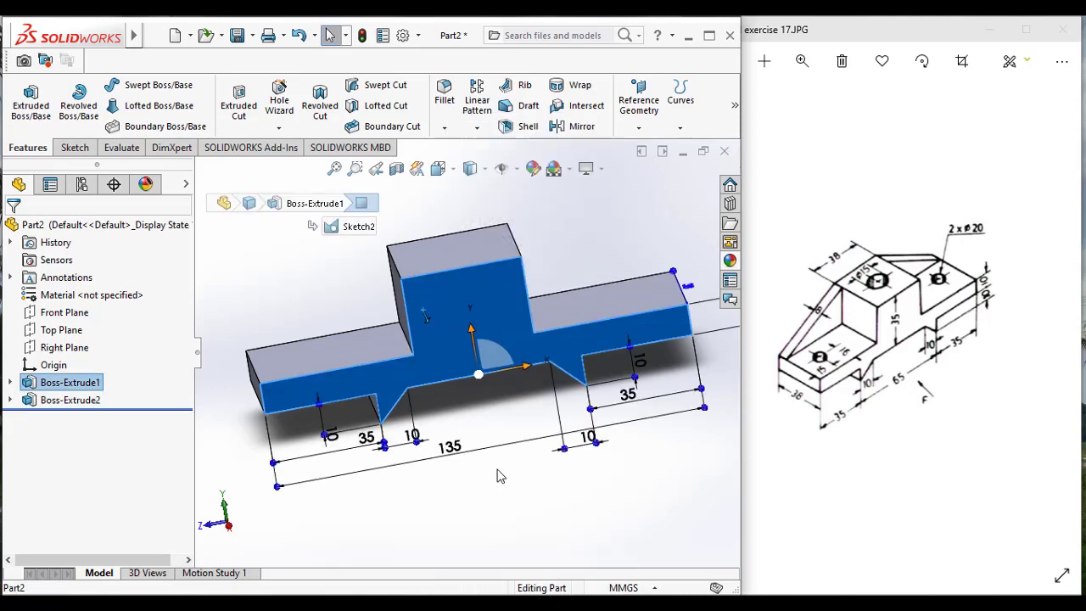
left_click(482, 429)
Start a new sketch with the Line tool on the opposite long side face of the part, viewed normal to that face.
middle_click_drag(529, 408, 704, 417)
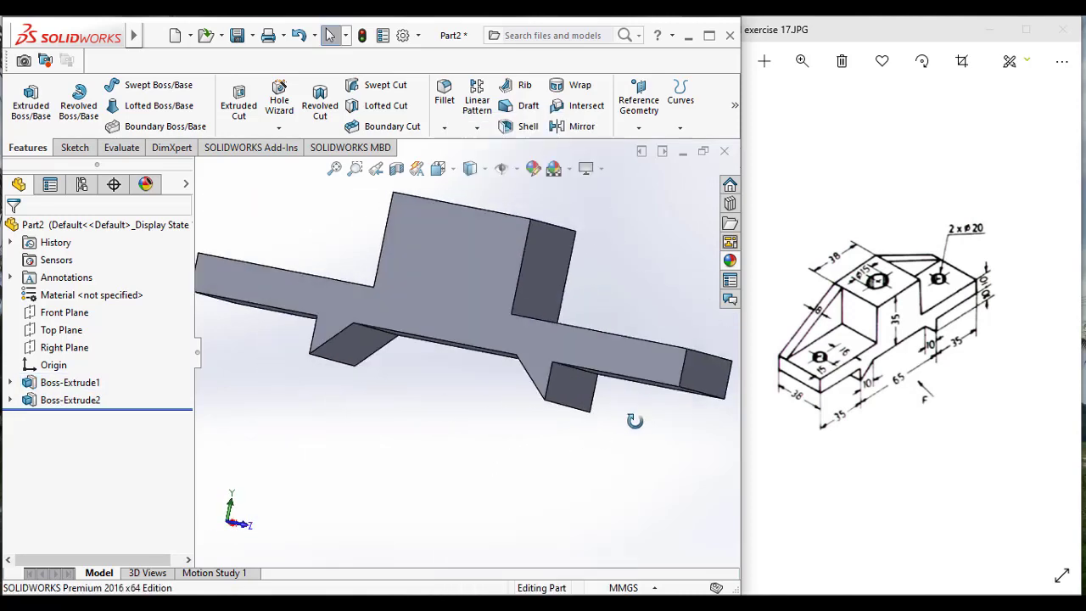
left_click(466, 266)
right_click(466, 266)
left_click(552, 149)
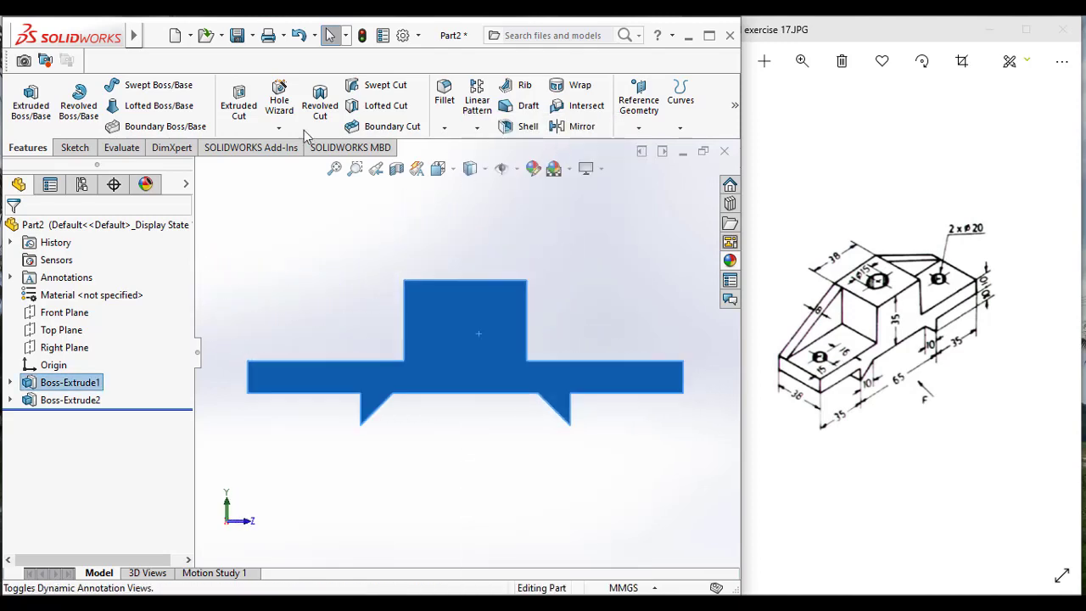
left_click(75, 148)
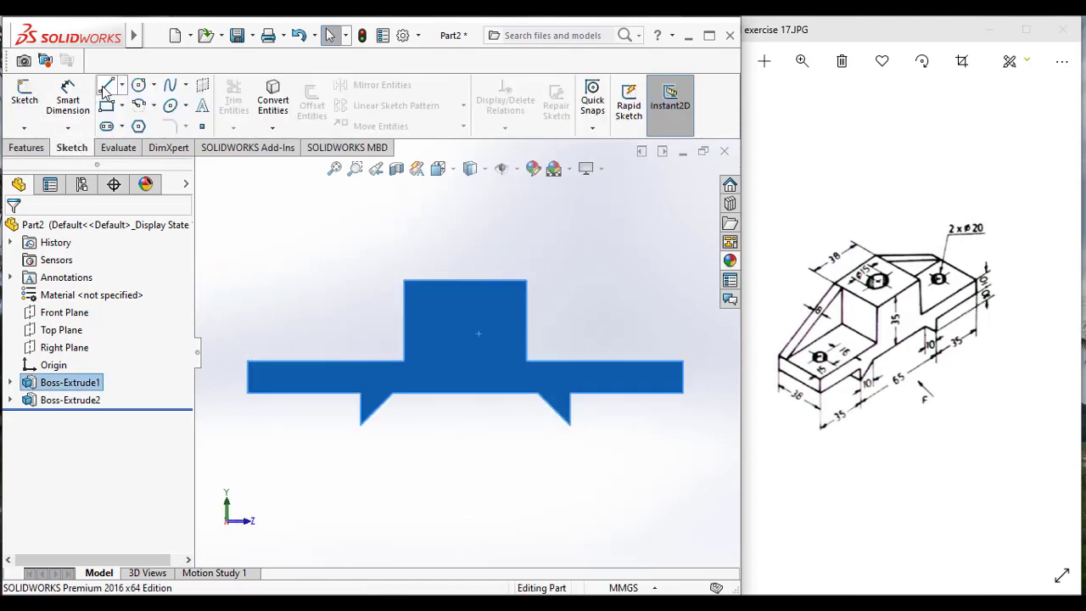
left_click(106, 85)
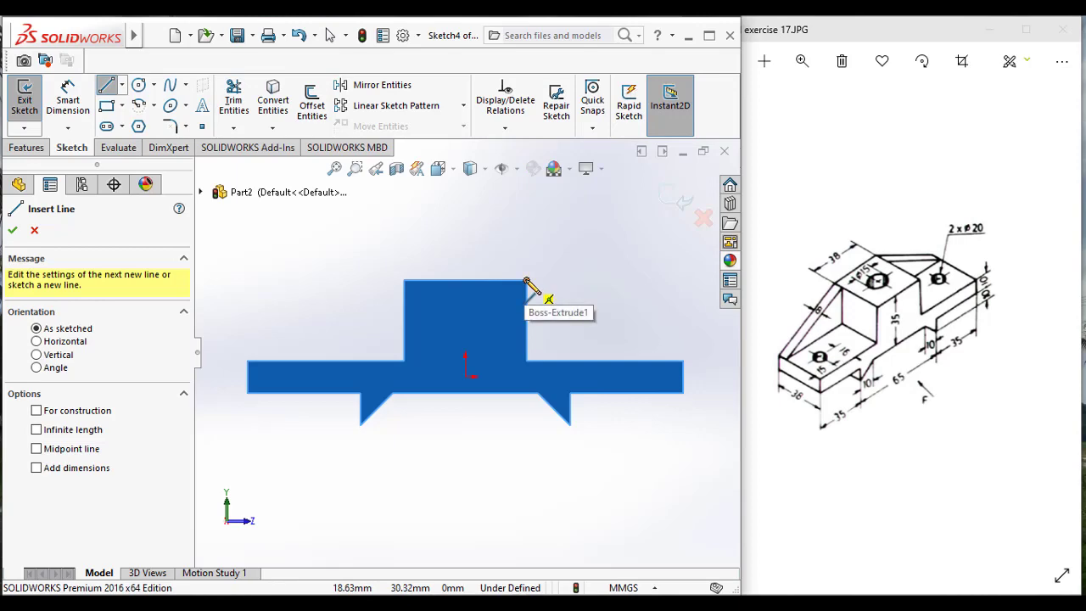
Draw a sloped line from the raised block's top corner to the base end's upper corner and close the sketch.
left_click(527, 281)
left_click(684, 361)
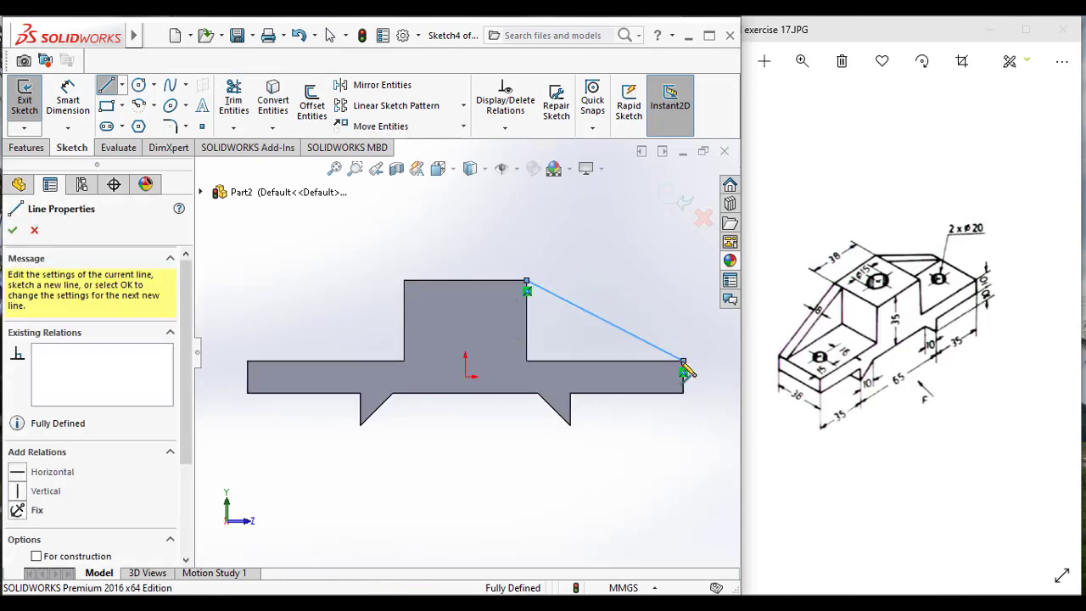
left_click(24, 99)
Create an 8 mm thick rib from the sloped line, with its thickness on the inner side of the part.
left_click(59, 419)
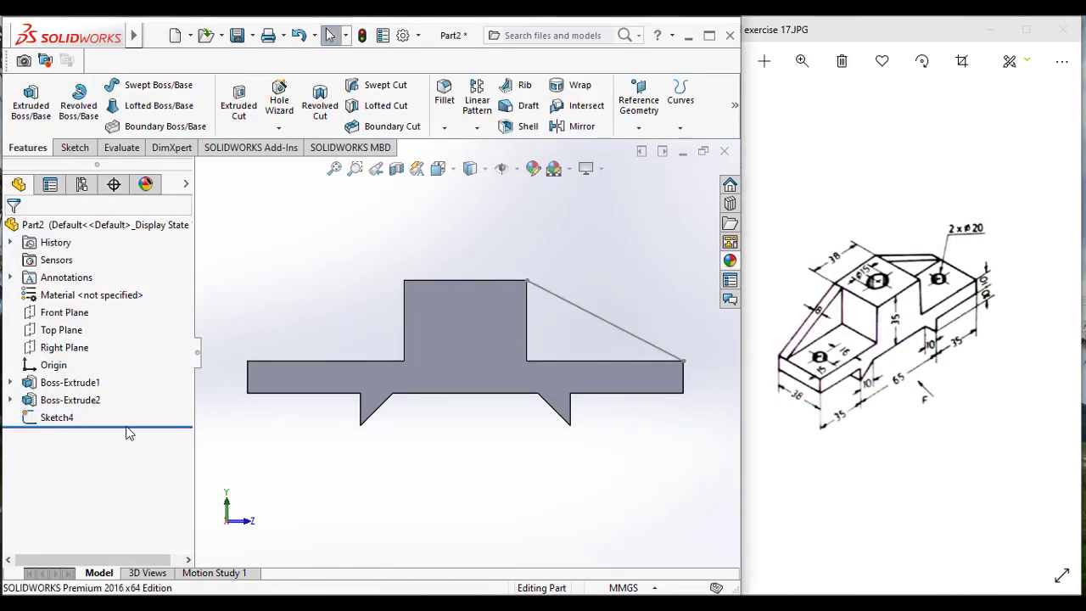
left_click(525, 86)
middle_click_drag(594, 322, 464, 403)
left_click(85, 292)
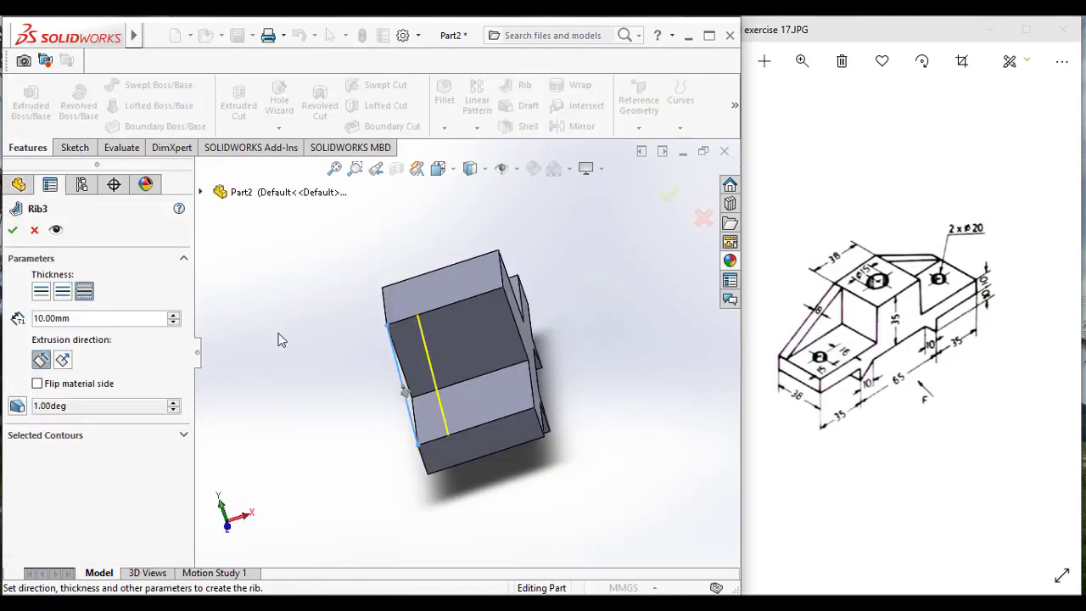
double_click(61, 319)
type("8")
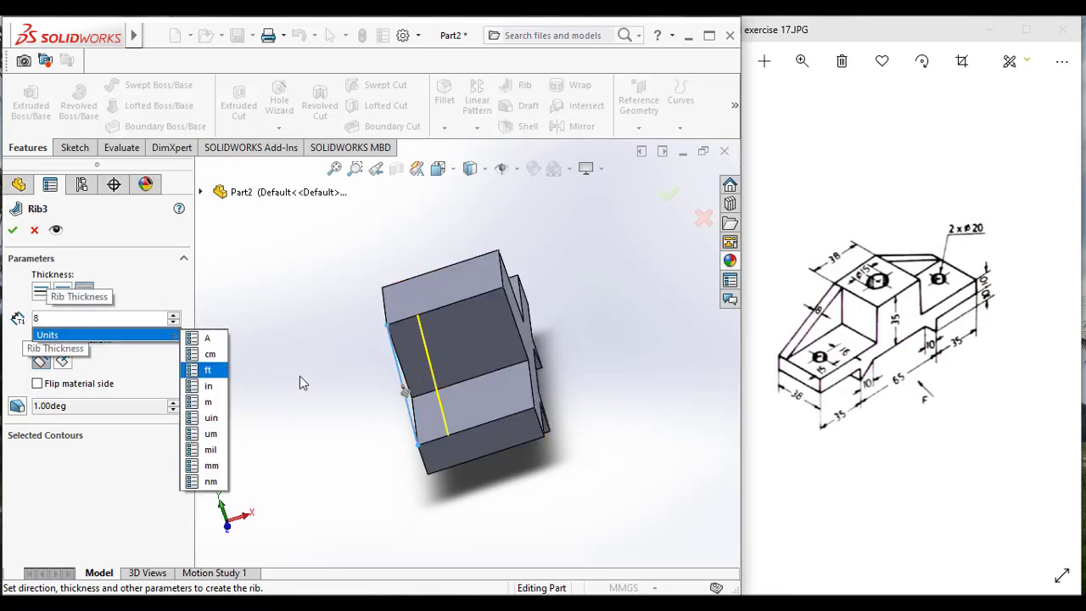
key("Return")
left_click(13, 231)
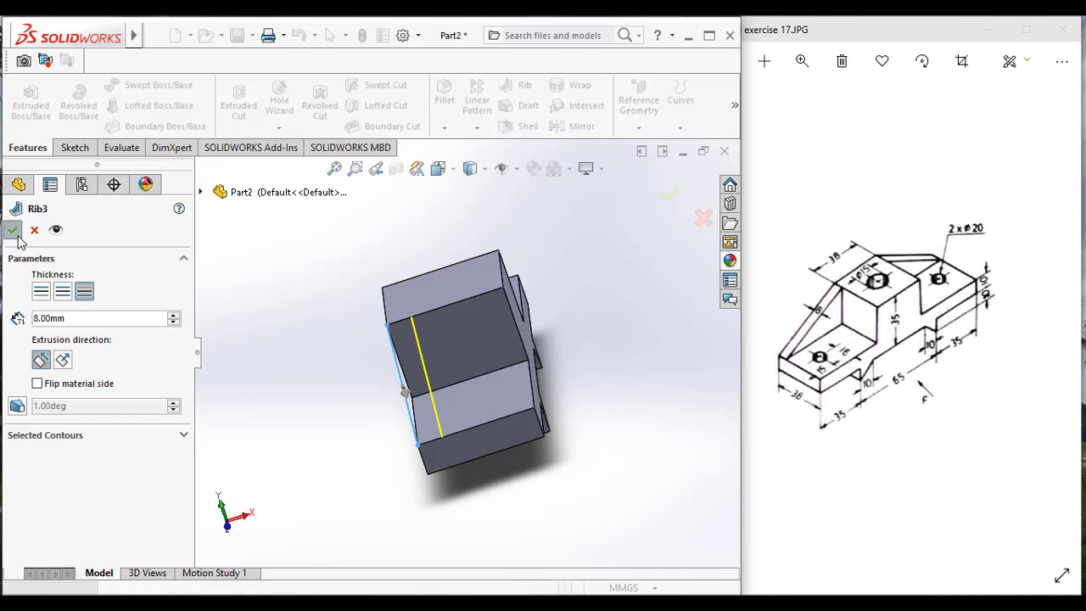
Mirror the rib about the Front Plane to the other end of the base.
middle_click_drag(569, 459, 408, 303)
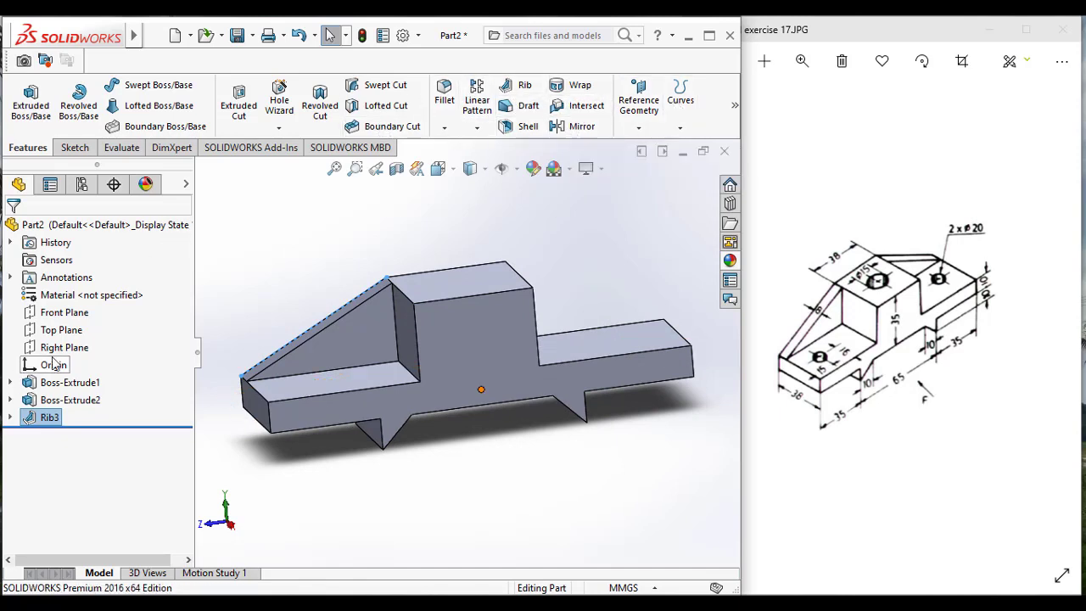
left_click(63, 312)
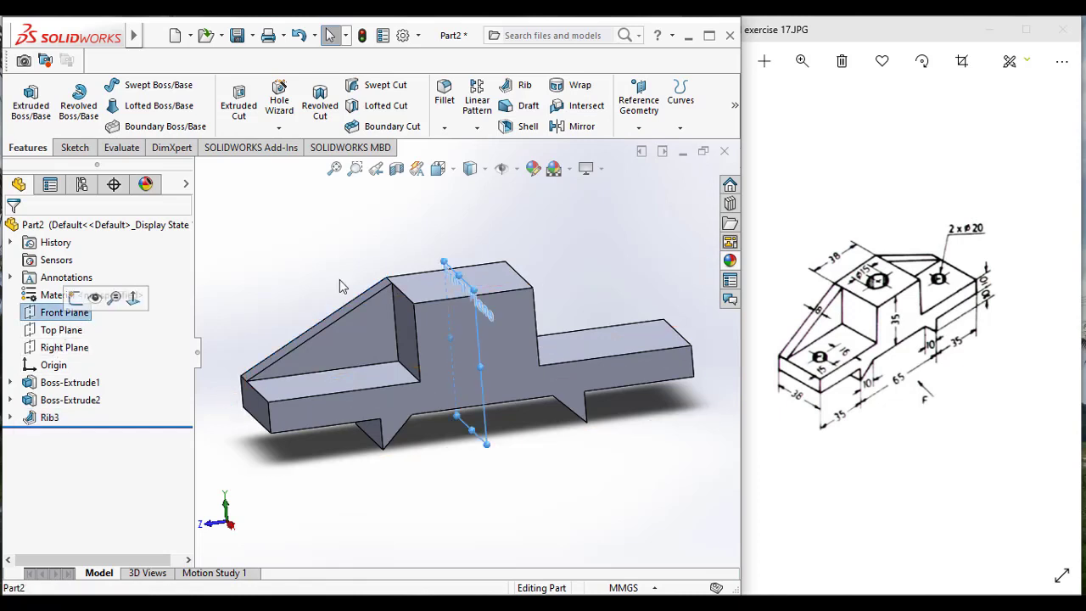
left_click(577, 128)
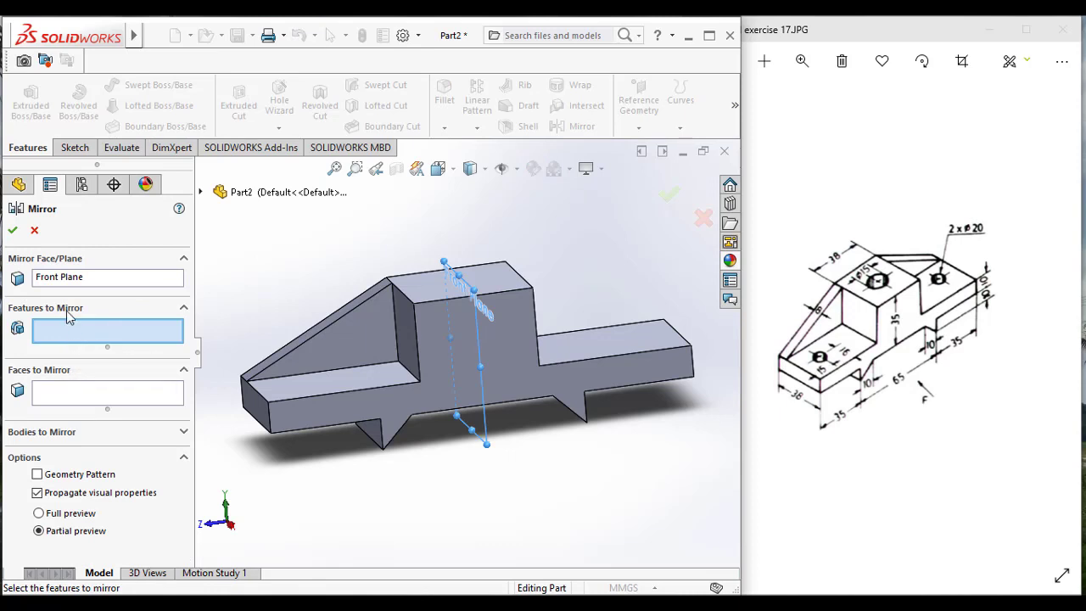
left_click(201, 192)
left_click(255, 385)
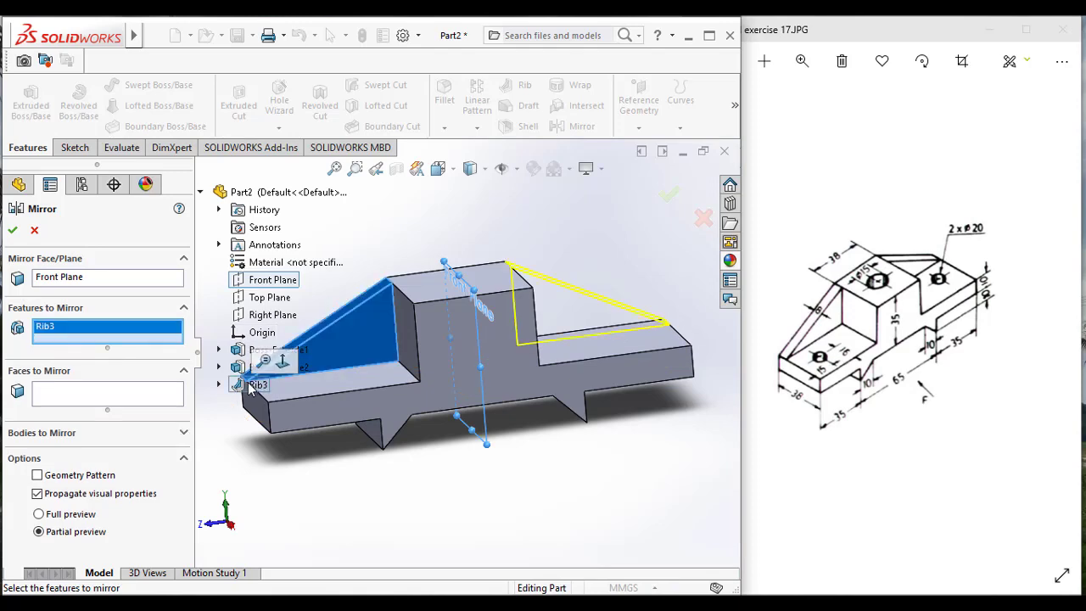
left_click(12, 230)
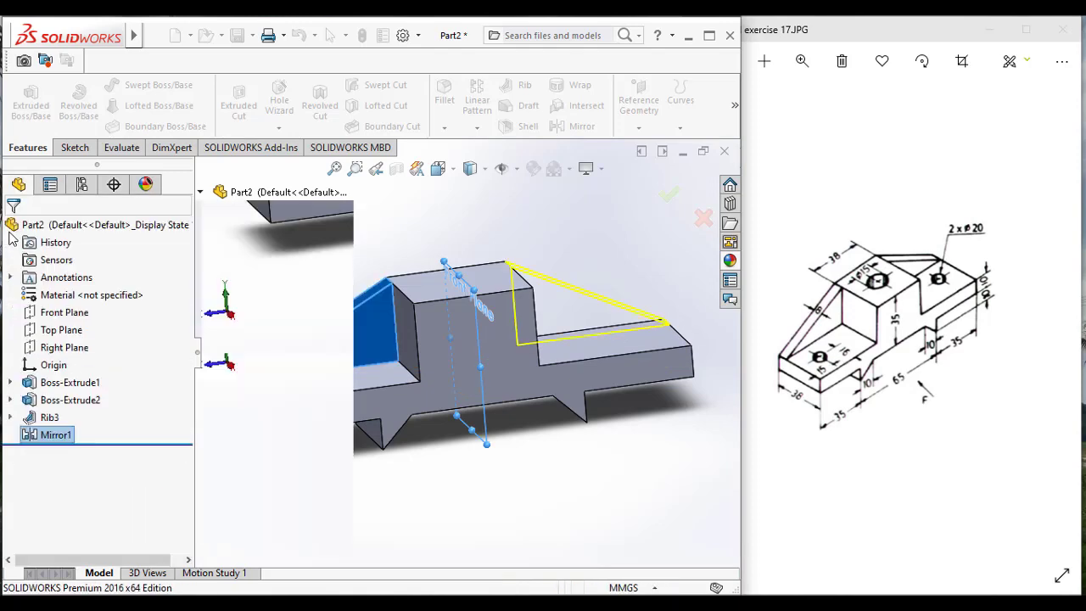
Start a sketch on the raised block's top face and draw a horizontal centerline between the midpoints of its side edges.
left_click(450, 282)
right_click(451, 282)
left_click(504, 140)
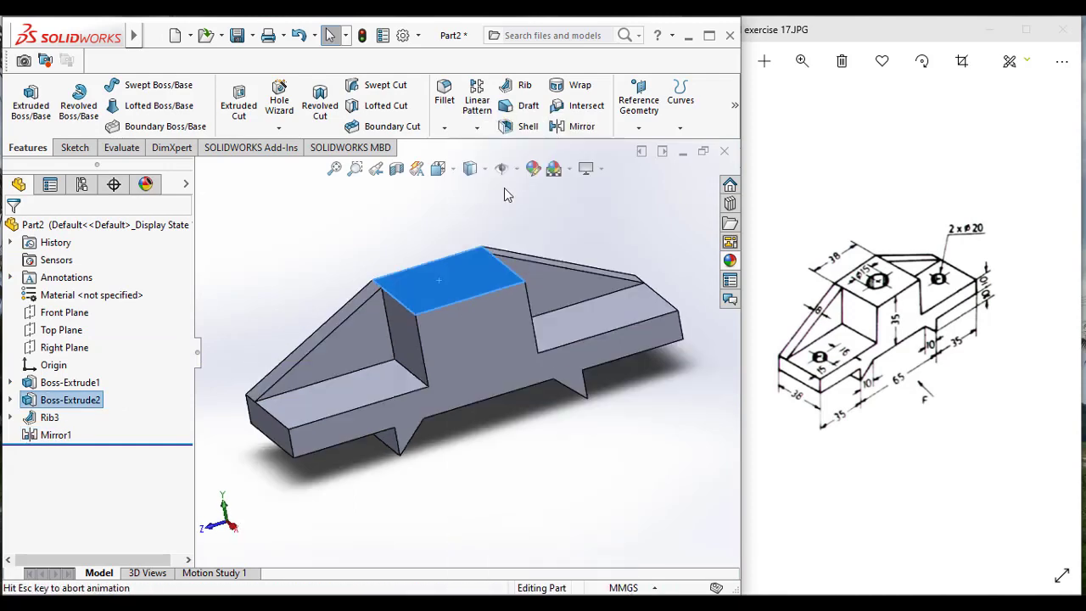
left_click(75, 147)
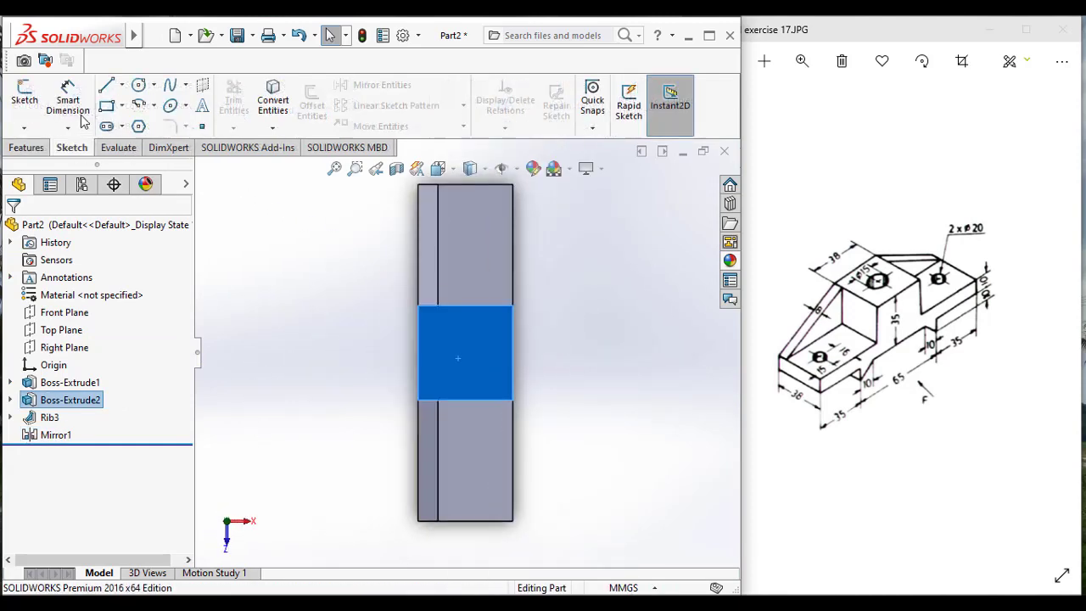
left_click(137, 87)
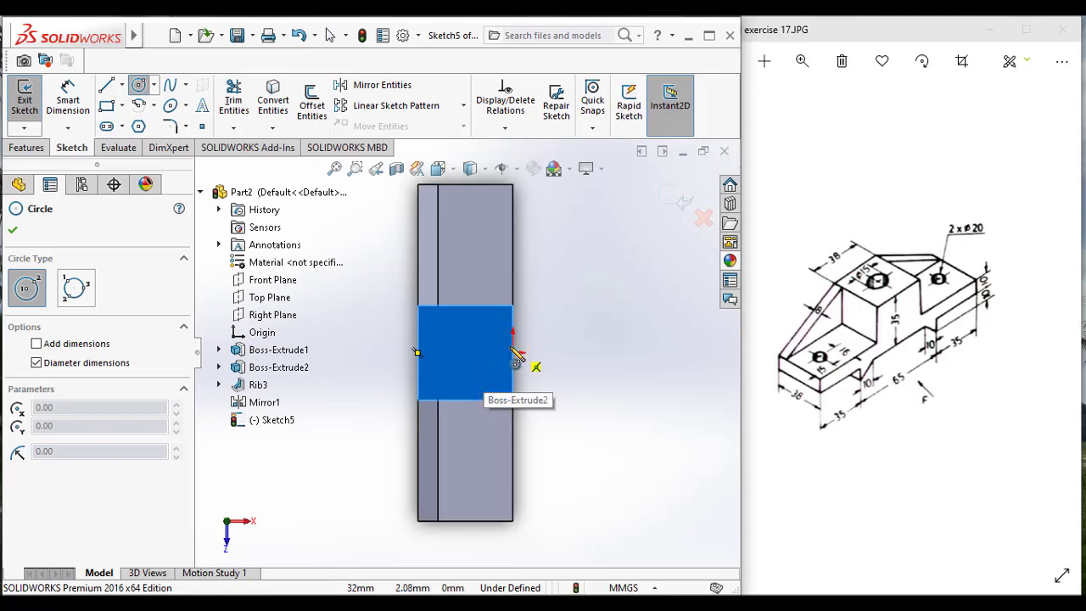
left_click(123, 86)
left_click(143, 124)
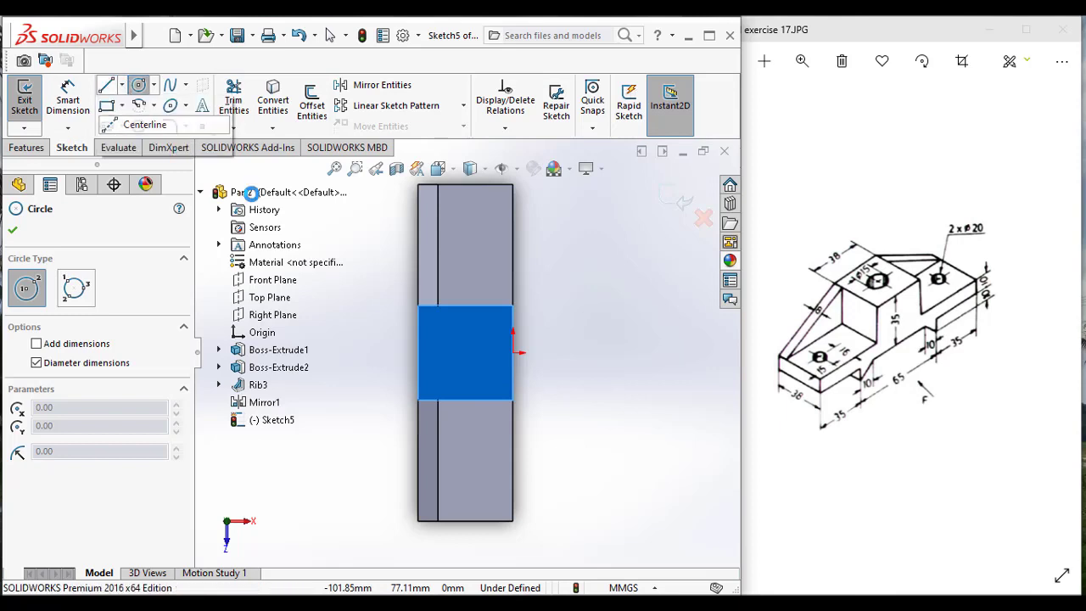
left_click(419, 352)
left_click(513, 352)
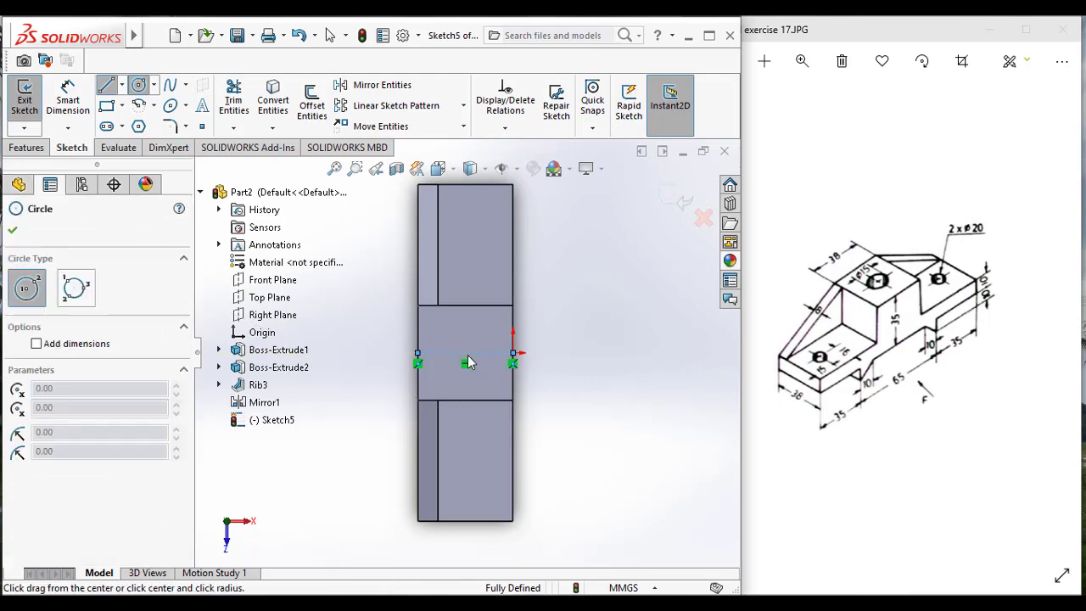
Sketch a circle centered on the centerline's midpoint and dimension its diameter as 15 mm.
left_click(465, 353)
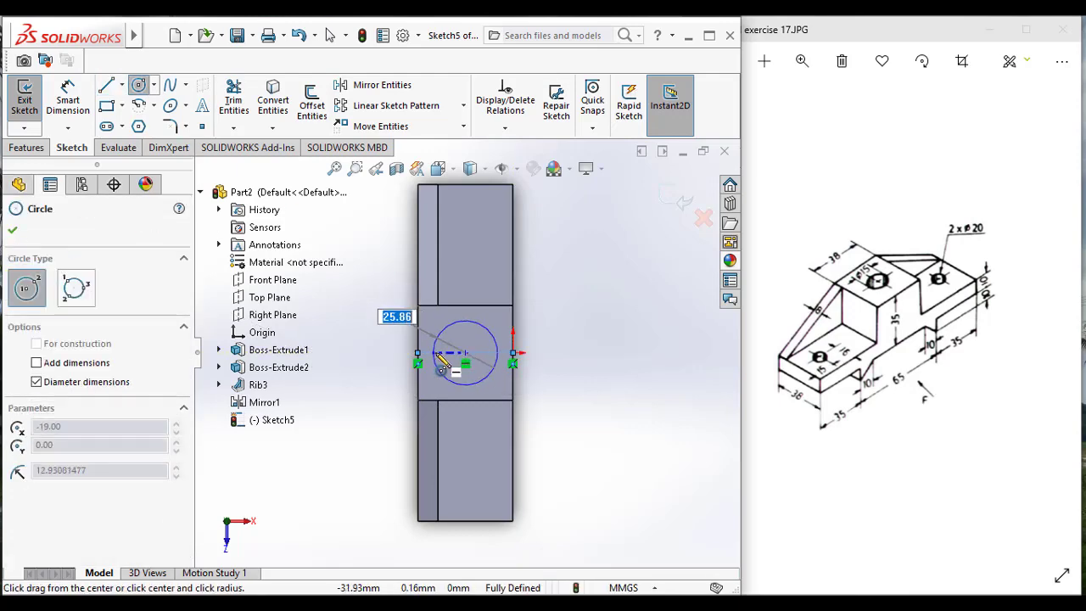
left_click(437, 363)
left_click(70, 100)
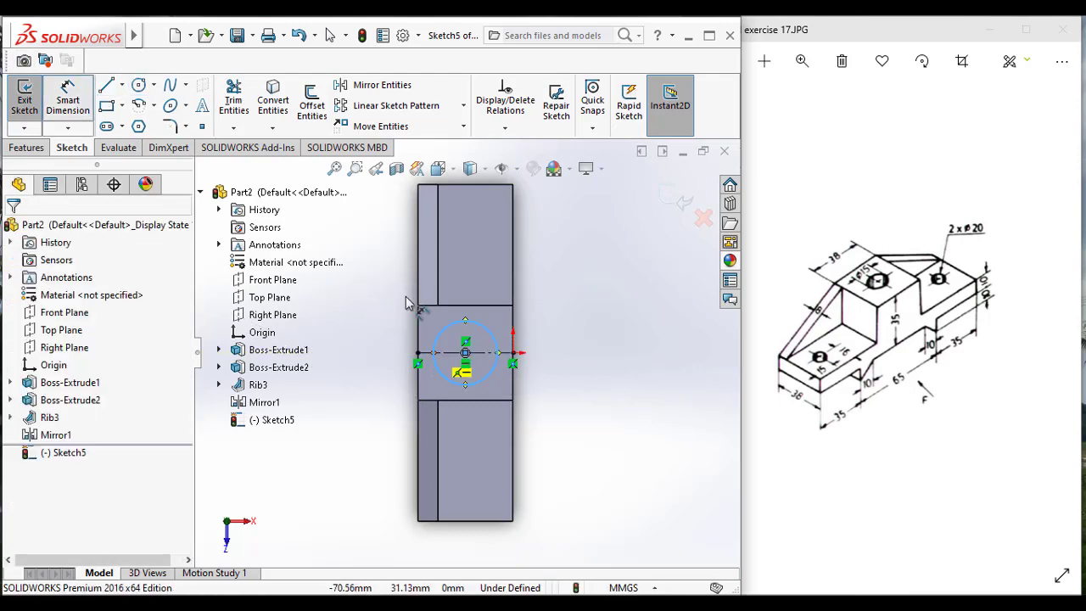
left_click(438, 341)
left_click(358, 349)
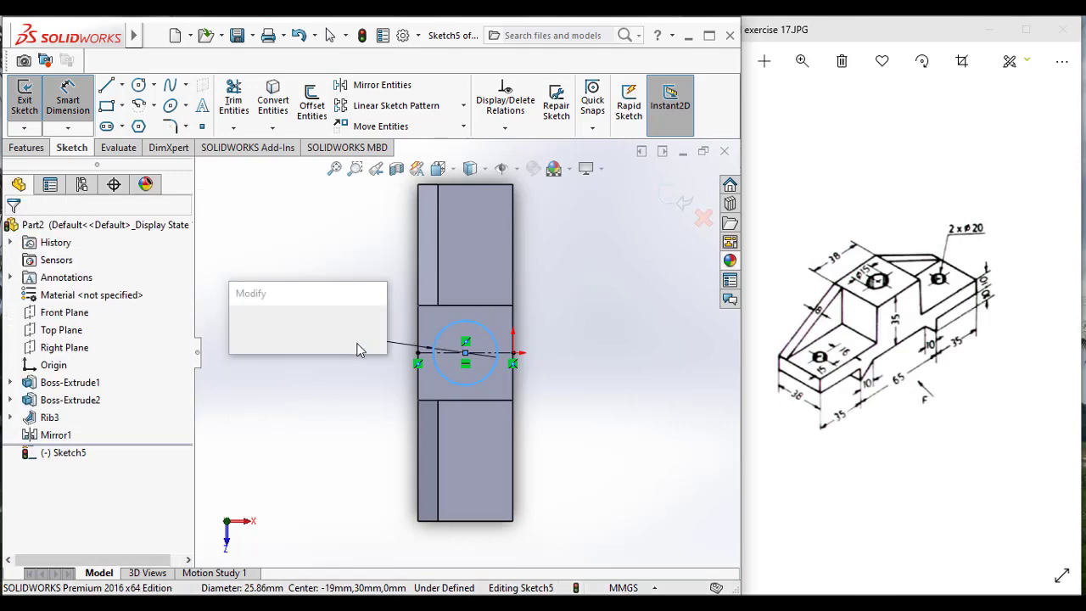
type("20")
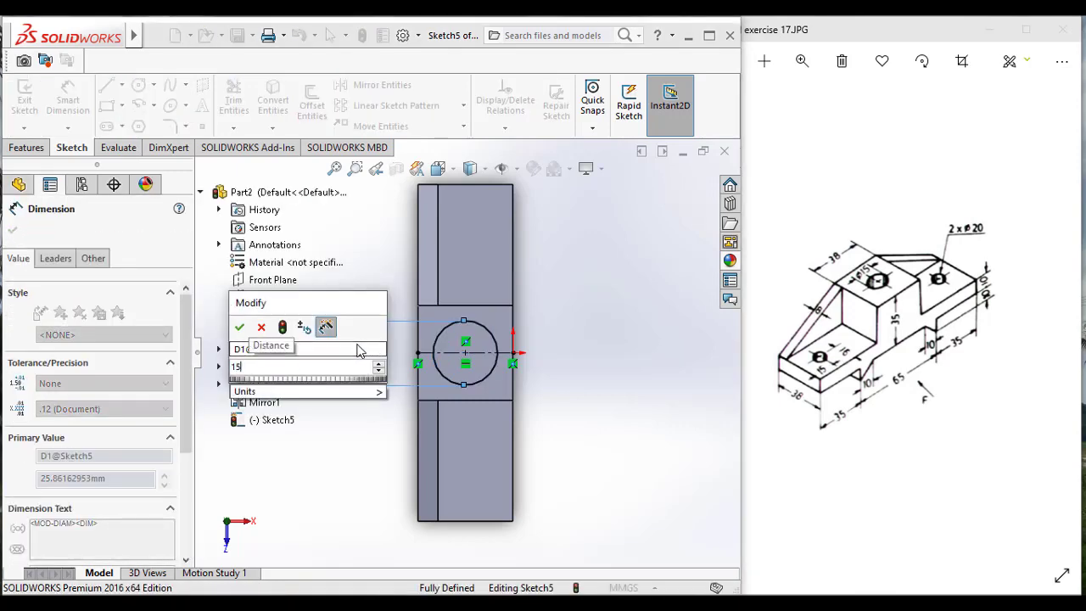
key("Return")
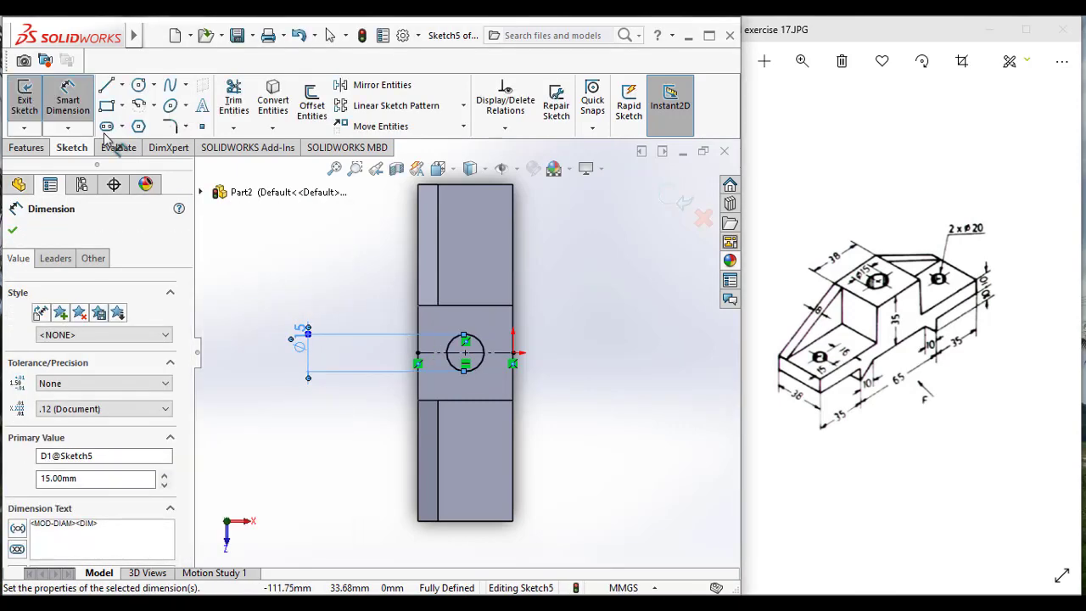
Close the circle sketch and cut it as a blind extruded hole 38 mm deep down from the block's top face.
left_click(37, 149)
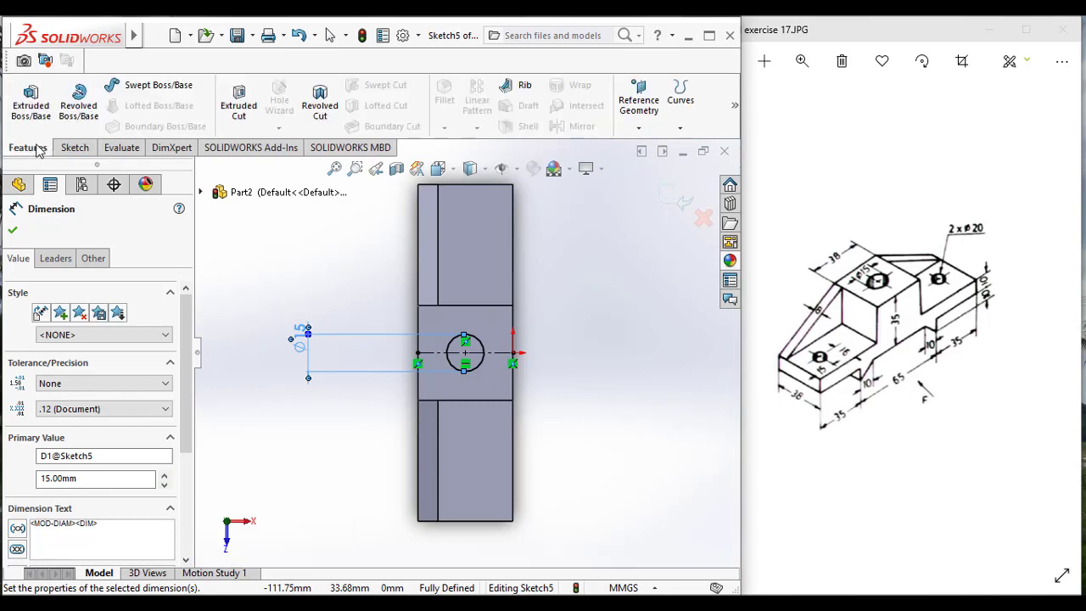
left_click(61, 148)
left_click(23, 103)
left_click(26, 147)
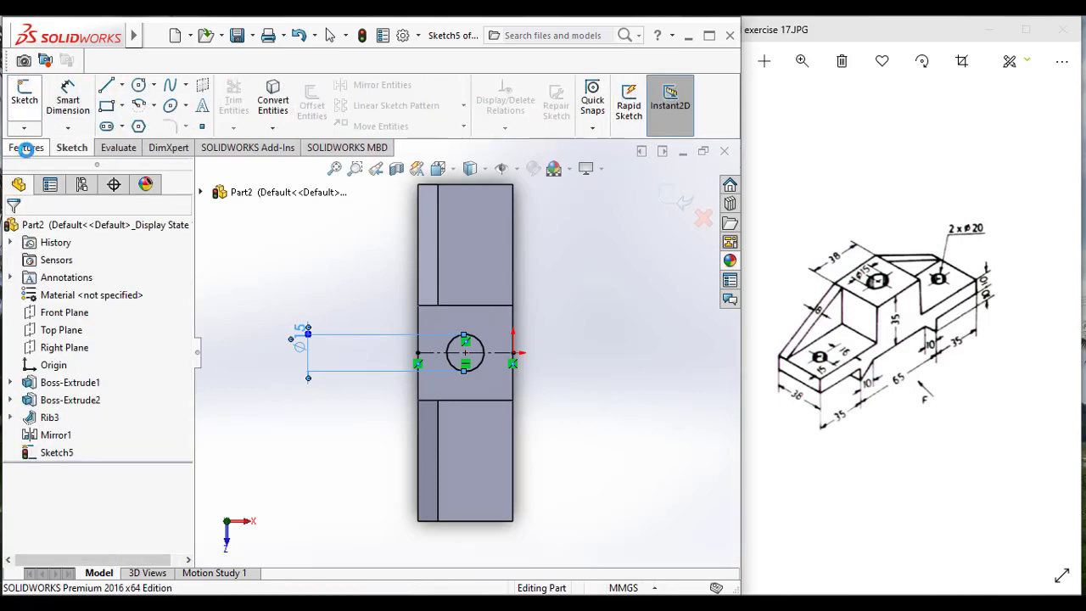
left_click(58, 451)
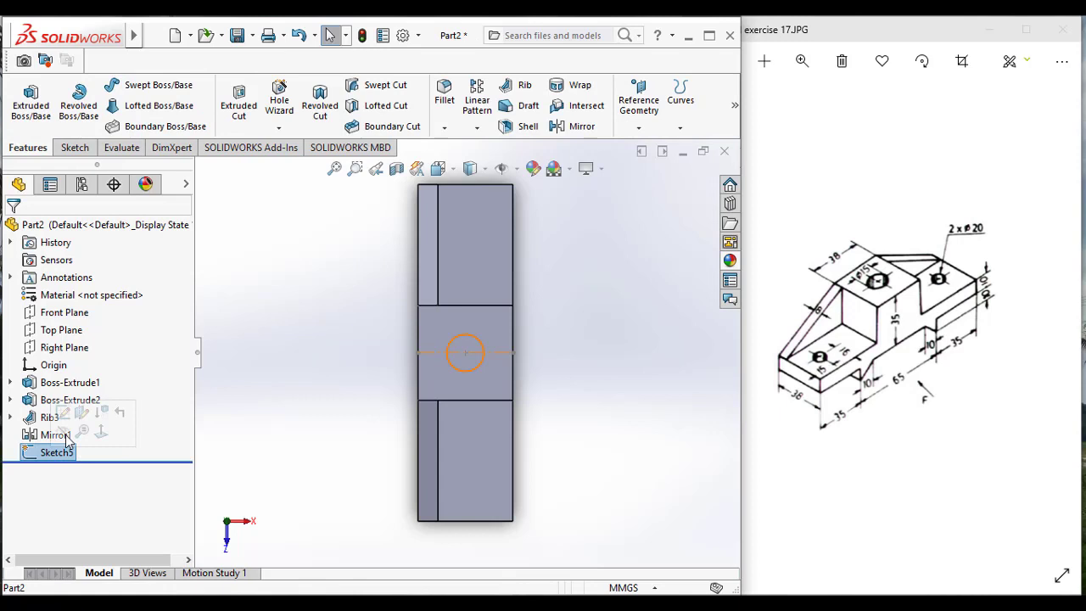
left_click(238, 102)
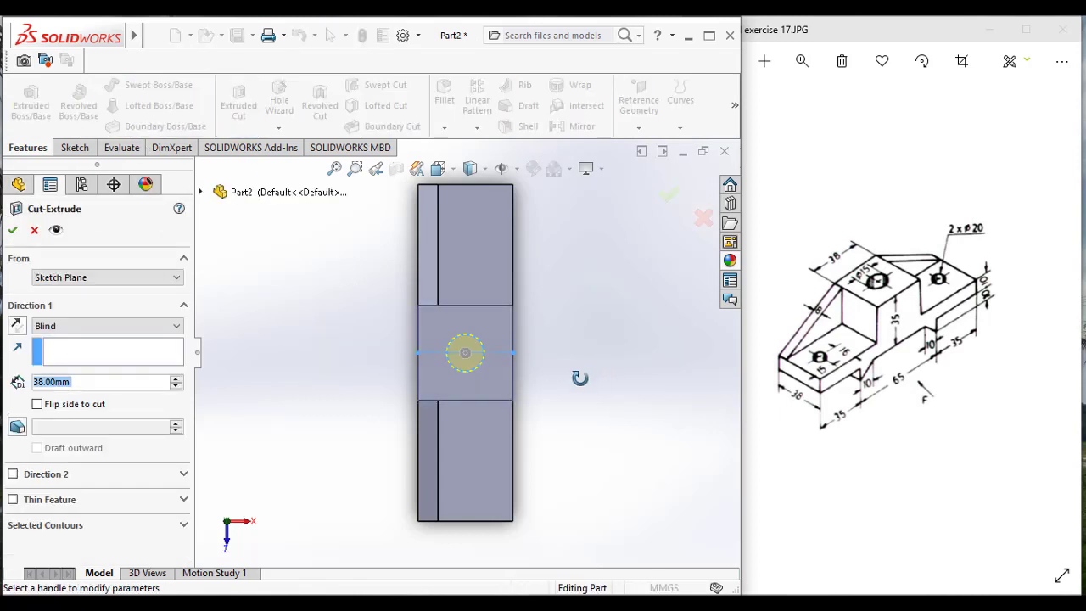
left_click(12, 229)
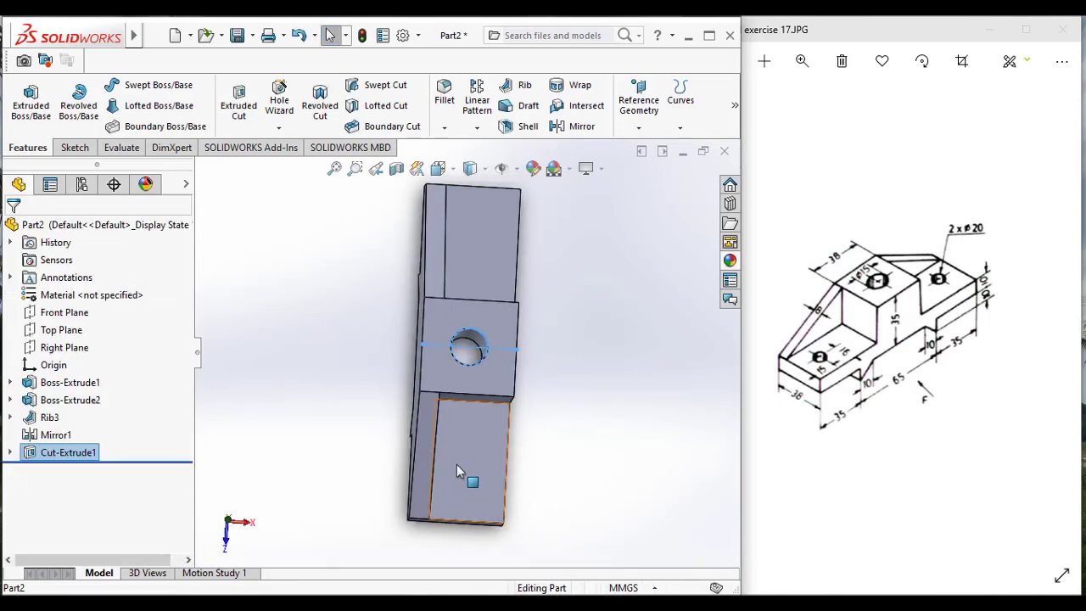
Sketch a vertical centerline about 26 mm long on the original rib's ledge face, from the outer corner along the long edge.
right_click(457, 464)
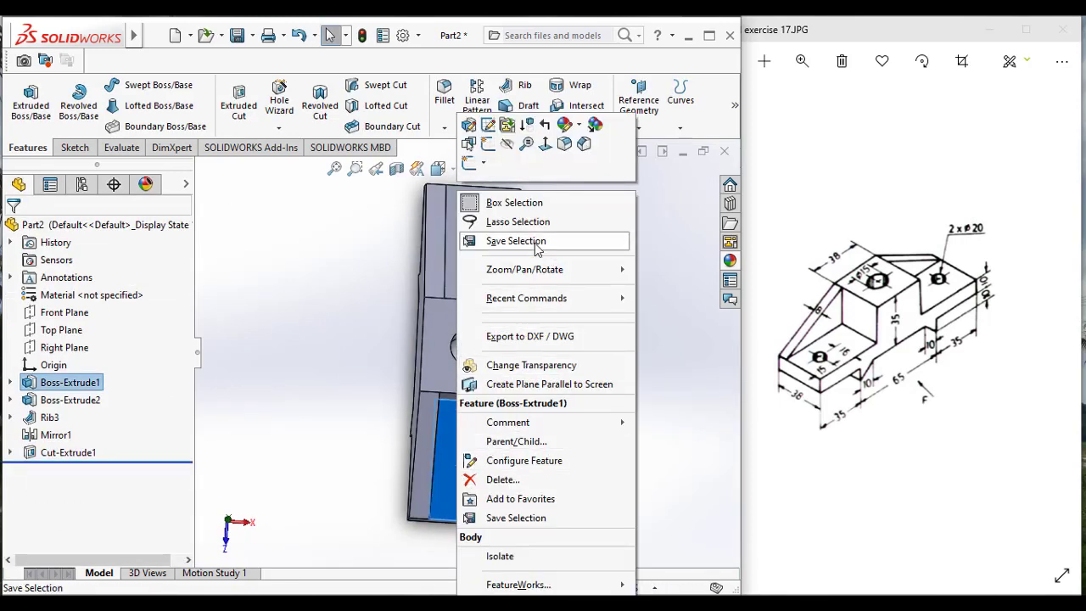
left_click(546, 143)
left_click(505, 535)
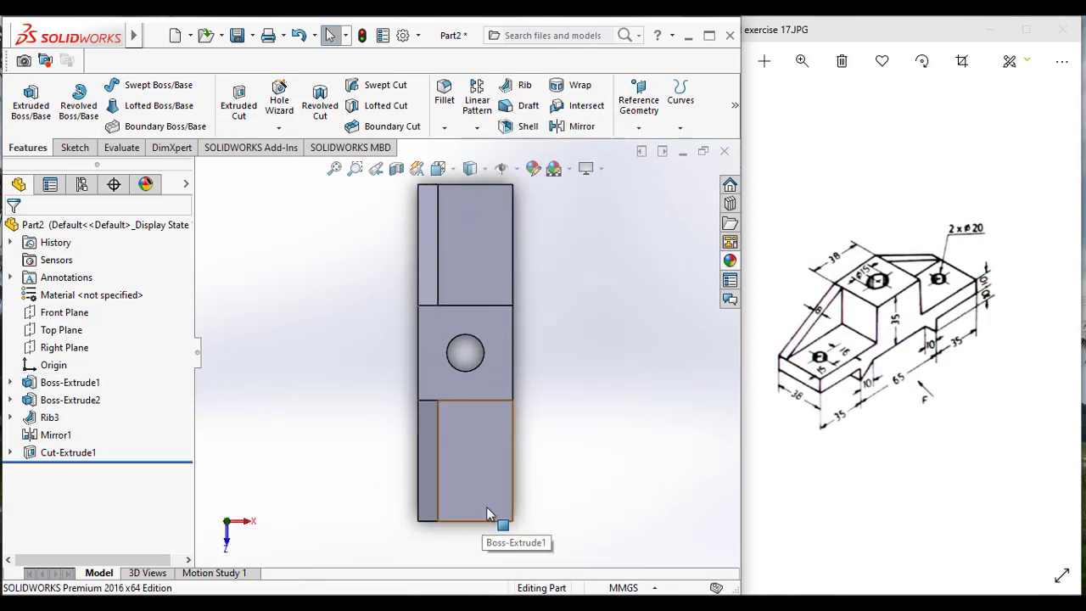
left_click(74, 149)
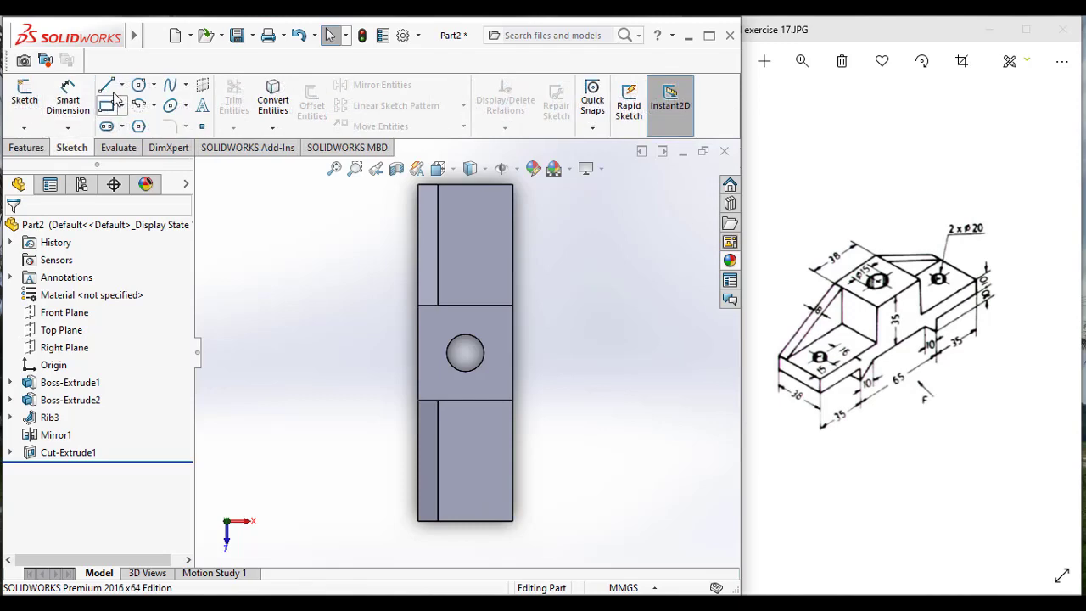
left_click(123, 85)
left_click(136, 125)
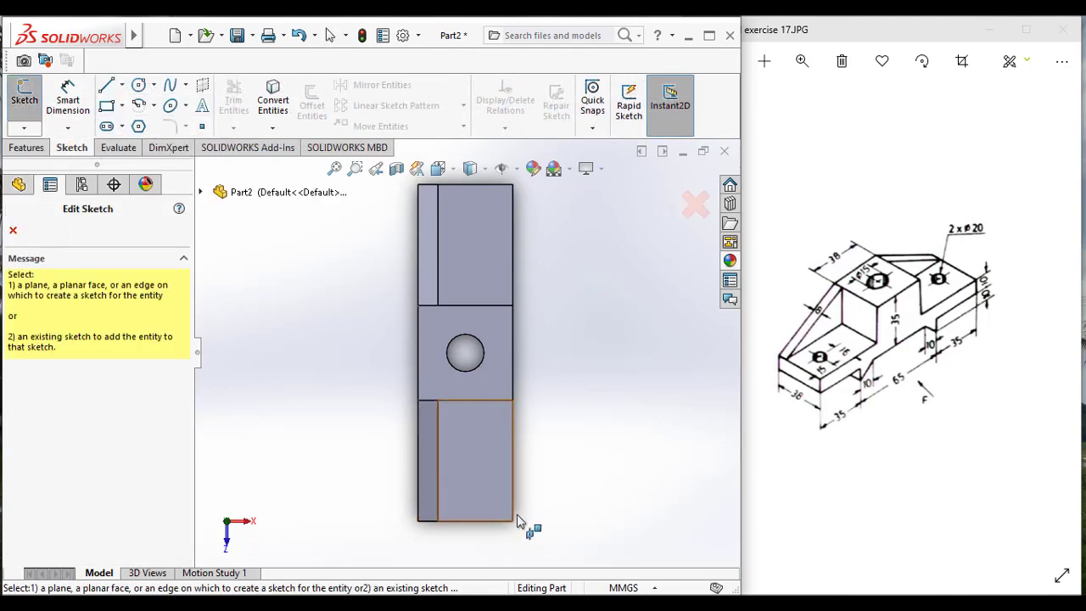
left_click(496, 513)
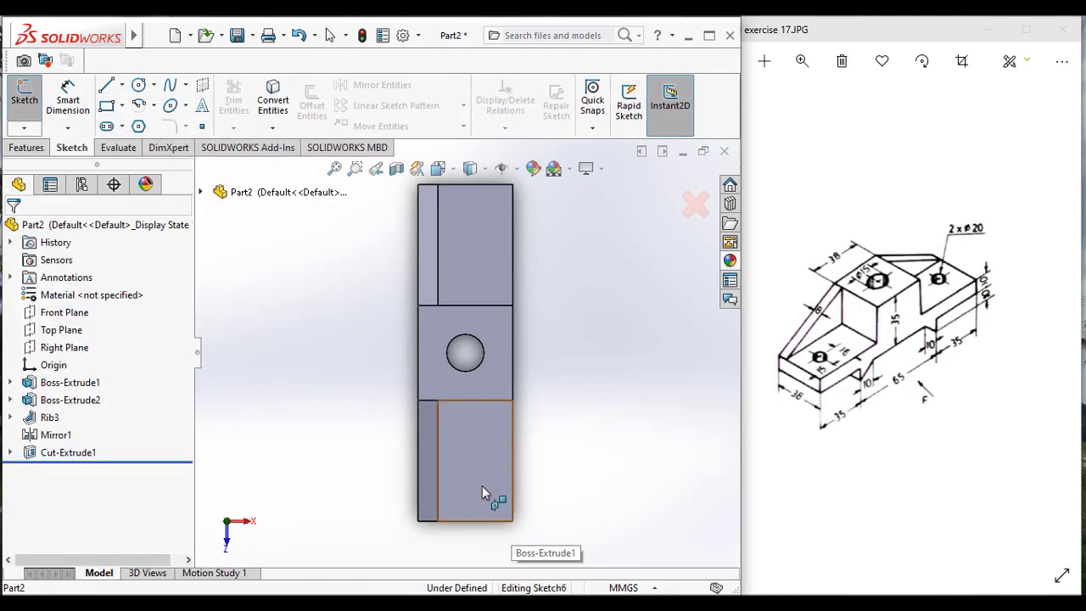
left_click(513, 521)
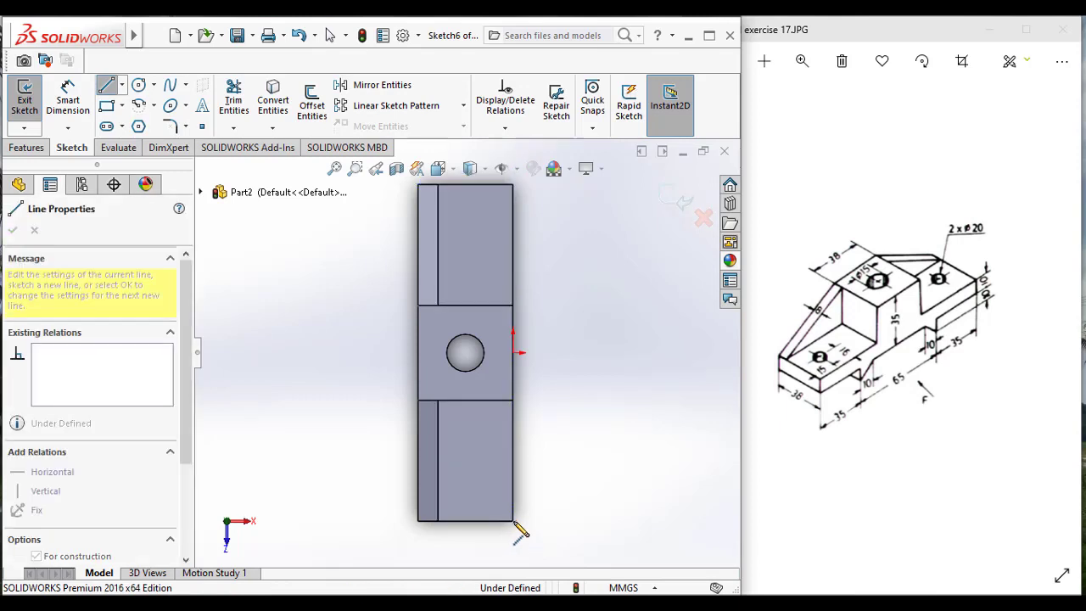
left_click(514, 456)
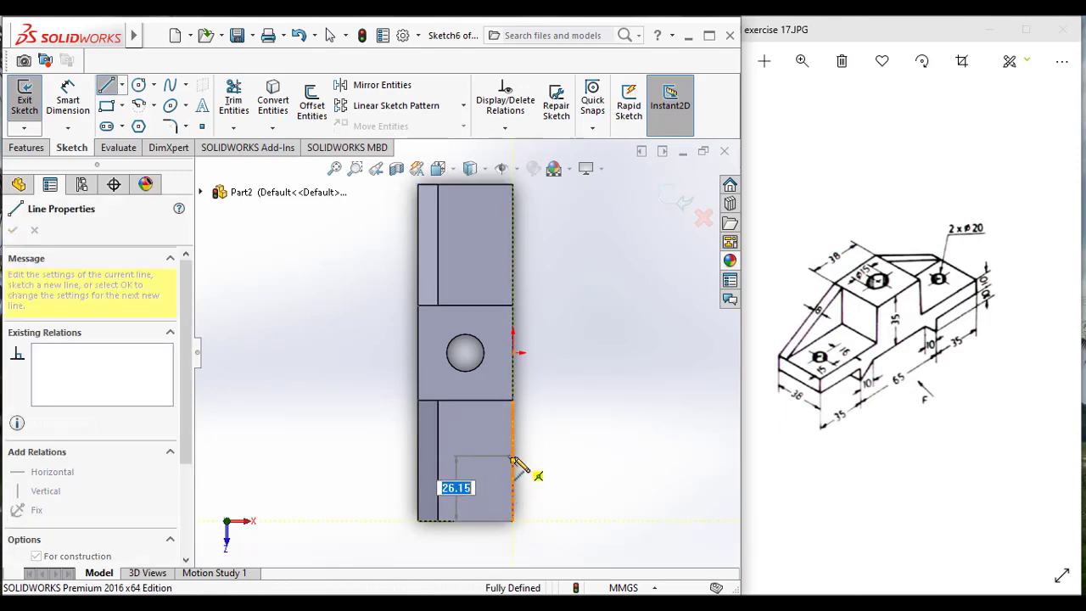
Dimension the vertical centerline's length as 15 mm.
left_click(68, 98)
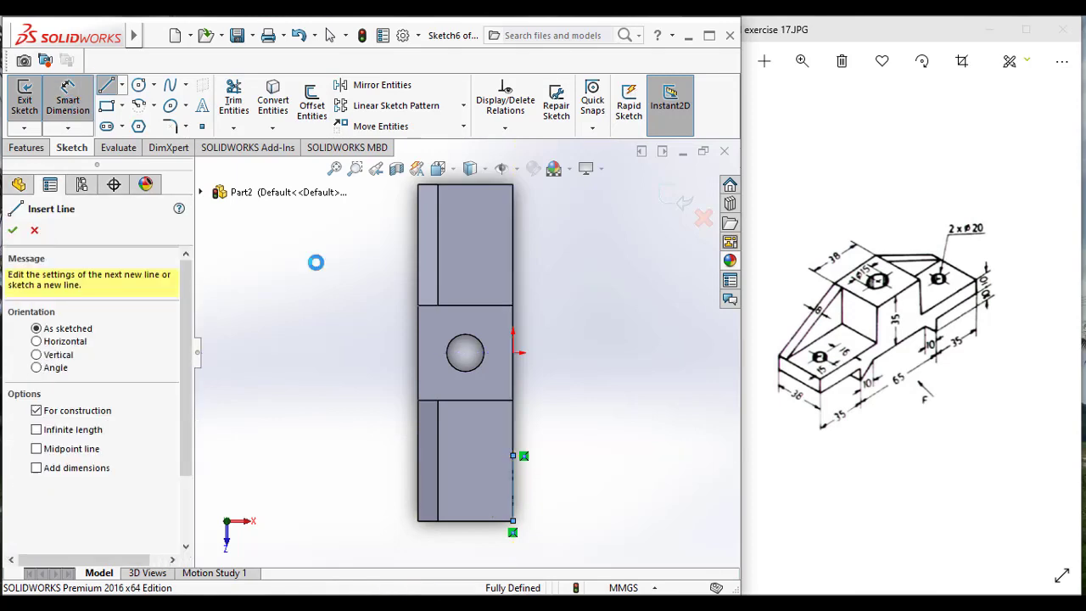
left_click(513, 499)
left_click(551, 497)
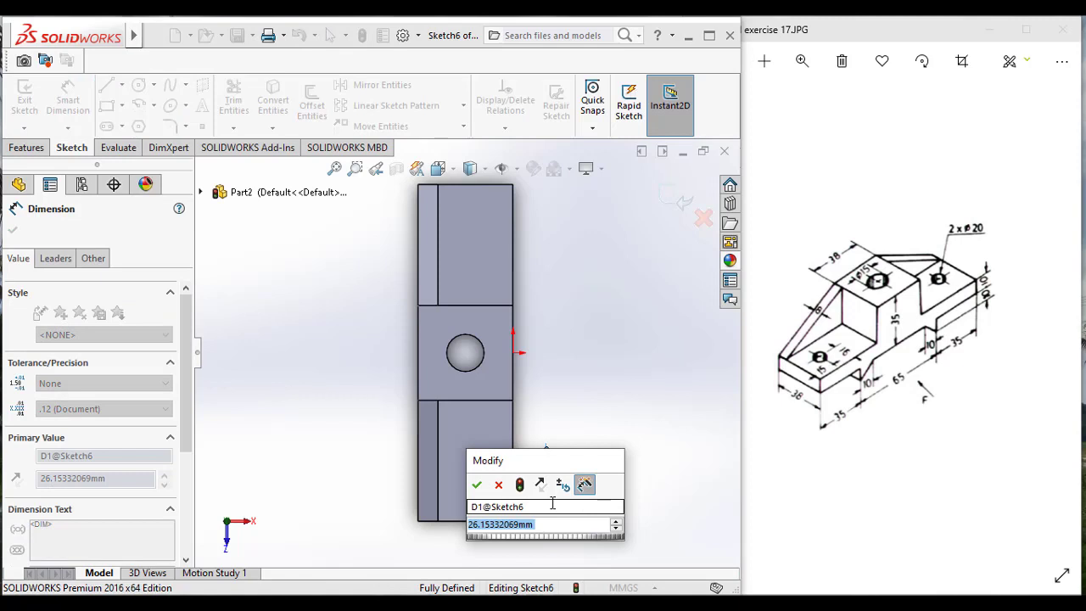
type("15")
left_click(478, 485)
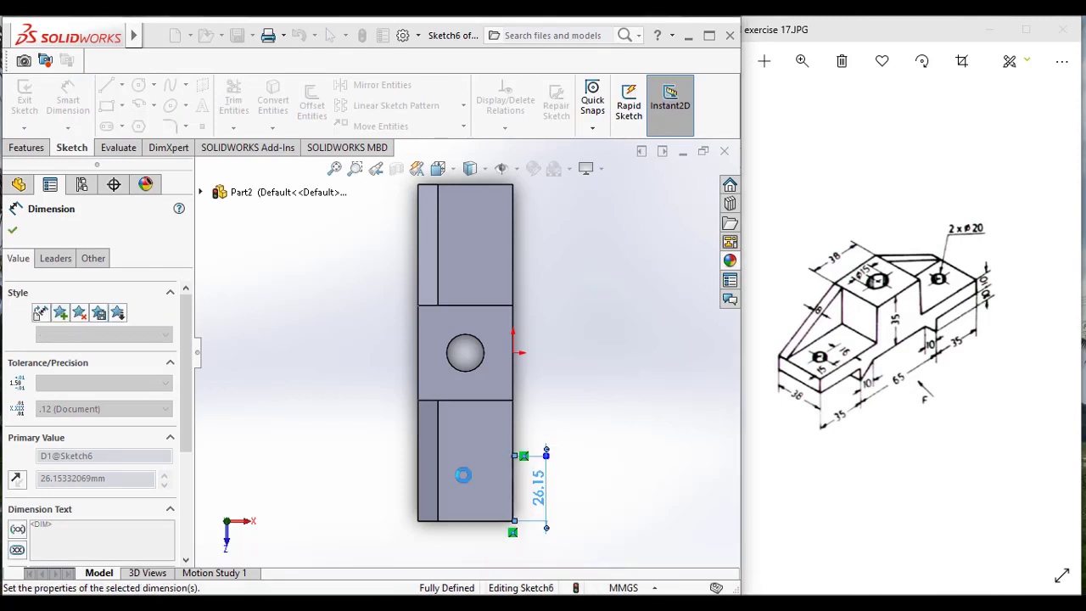
Sketch a horizontal centerline about 15 mm long from the inner end of the vertical centerline onto the ledge face.
left_click(121, 86)
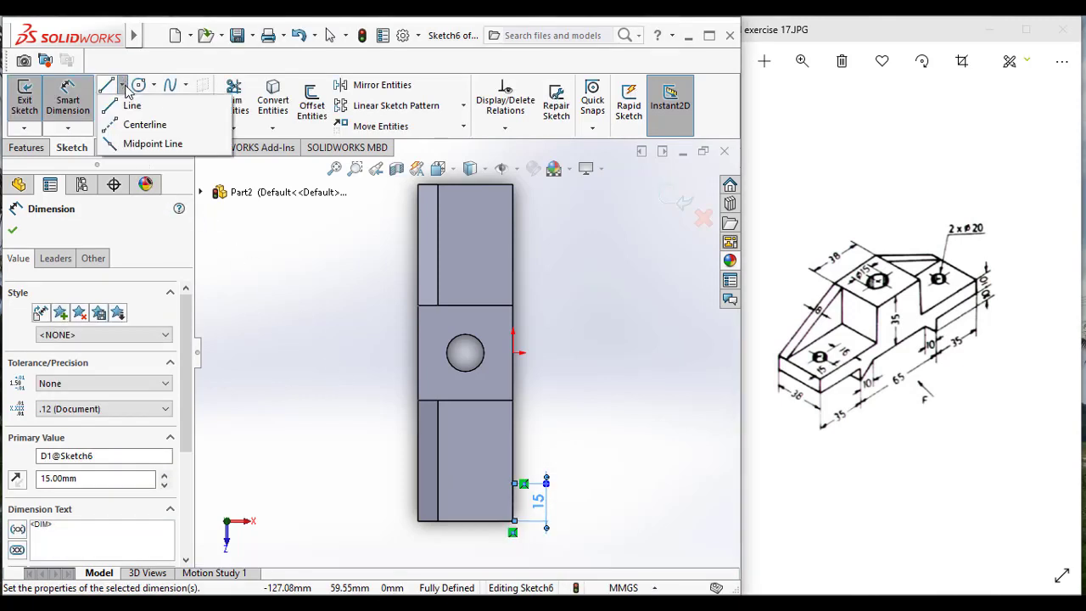
left_click(128, 121)
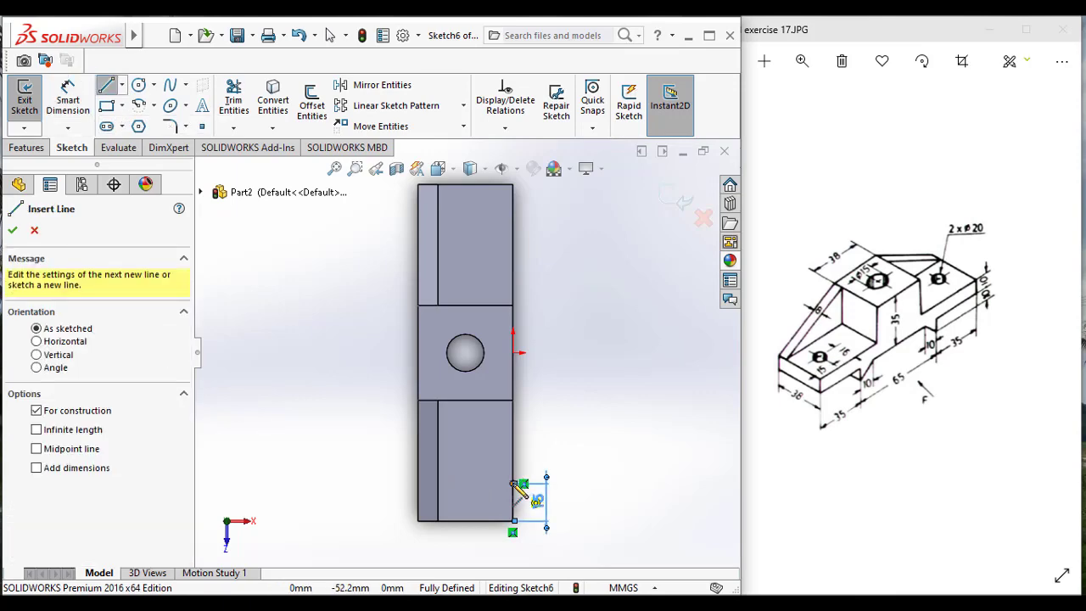
left_click(523, 484)
left_click(475, 484)
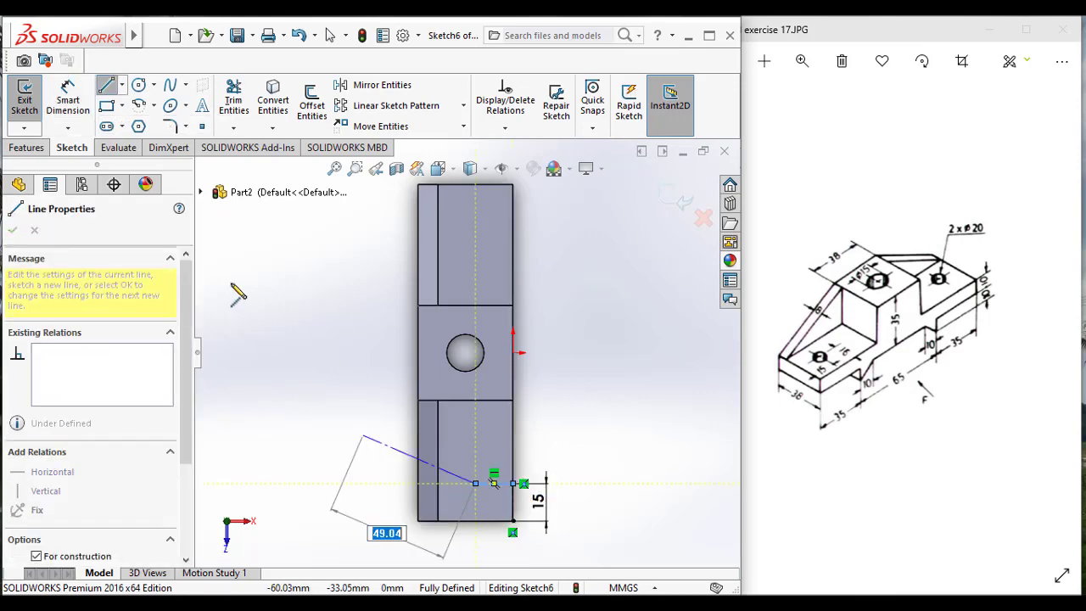
key("Escape")
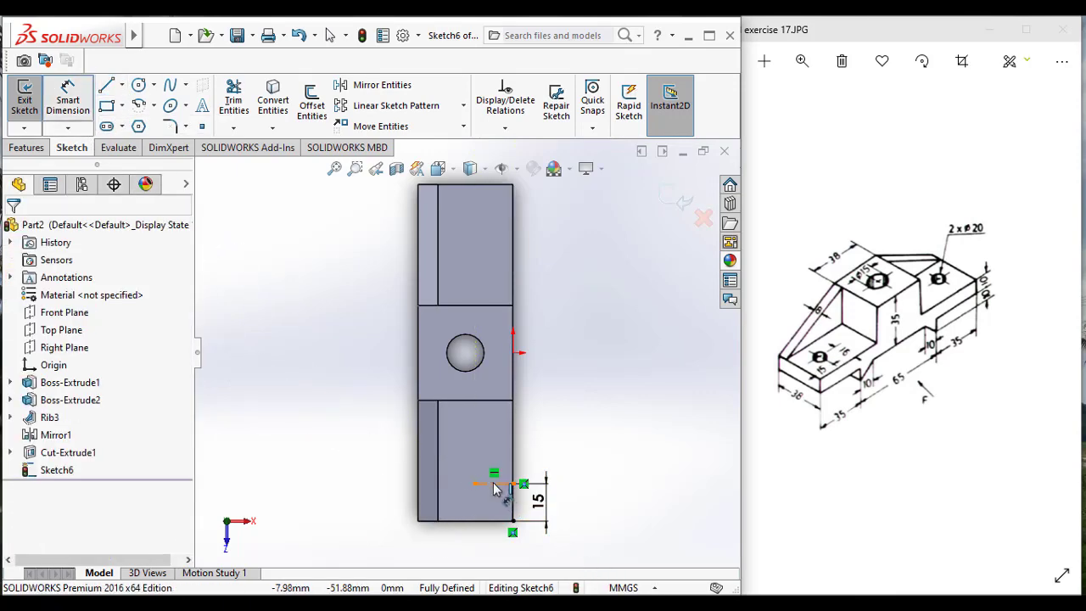
Dimension the horizontal centerline's length as 16 mm.
left_click(496, 484)
left_click(499, 458)
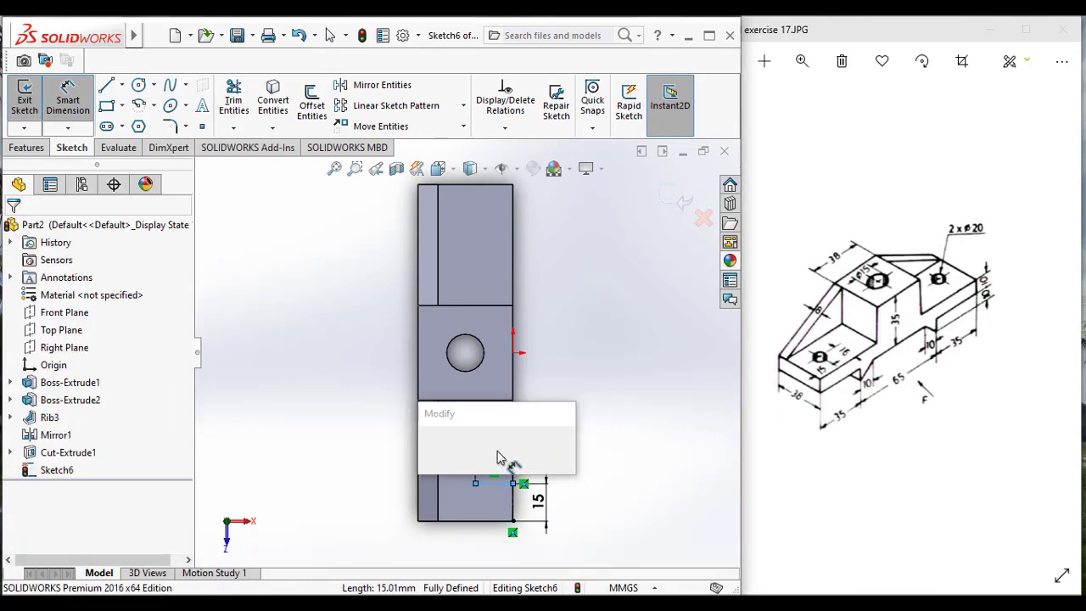
type("16")
key("Return")
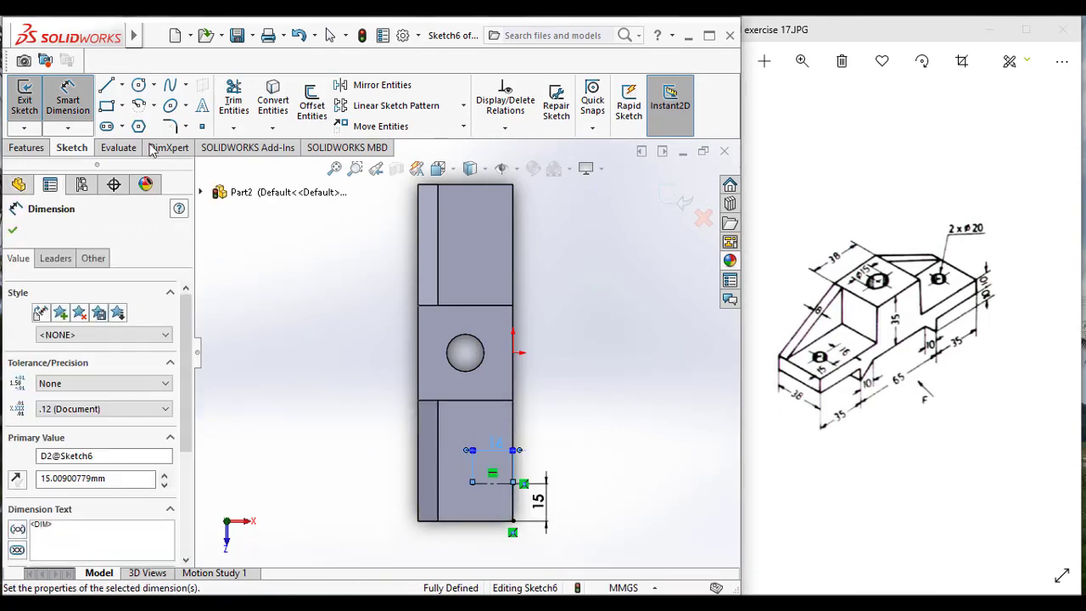
left_click(139, 85)
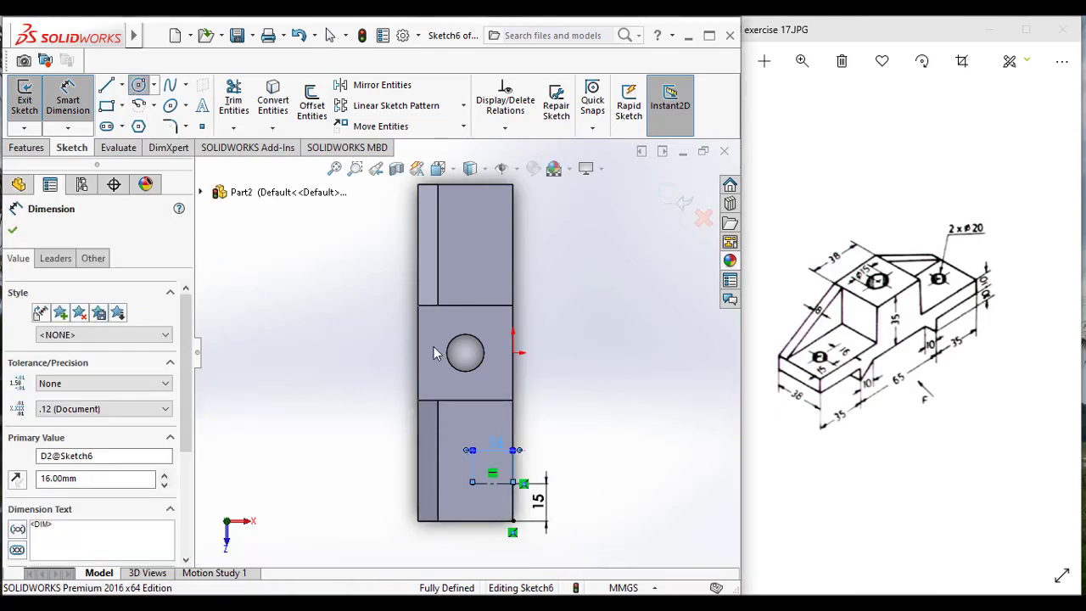
left_click(468, 485)
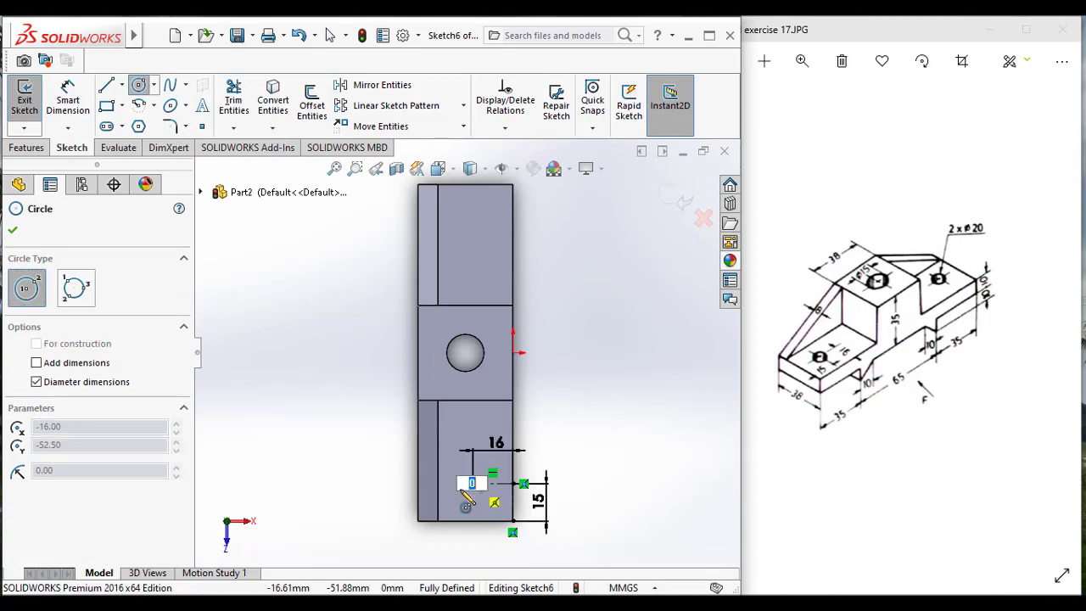
key("Escape")
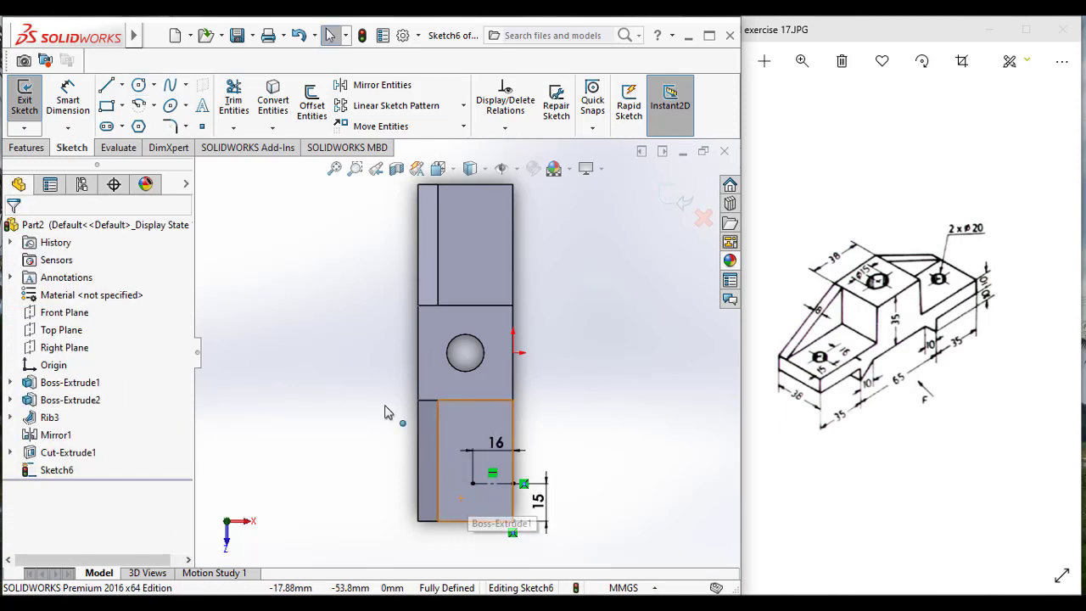
Sketch a circle centered on the free end of the horizontal centerline and dimension its diameter as 20 mm.
left_click(138, 86)
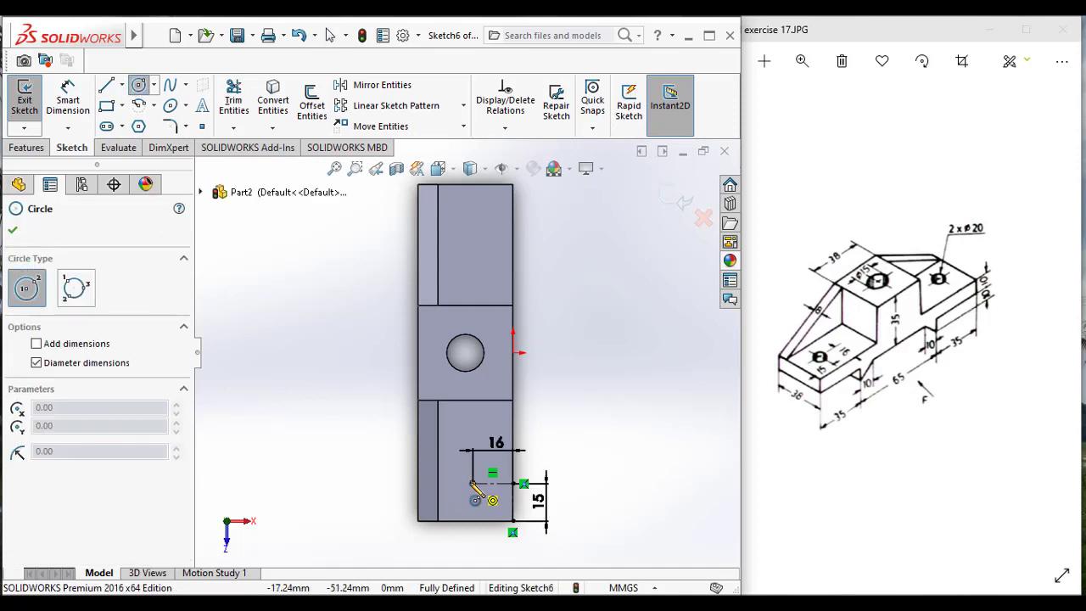
left_click(472, 482)
left_click(453, 482)
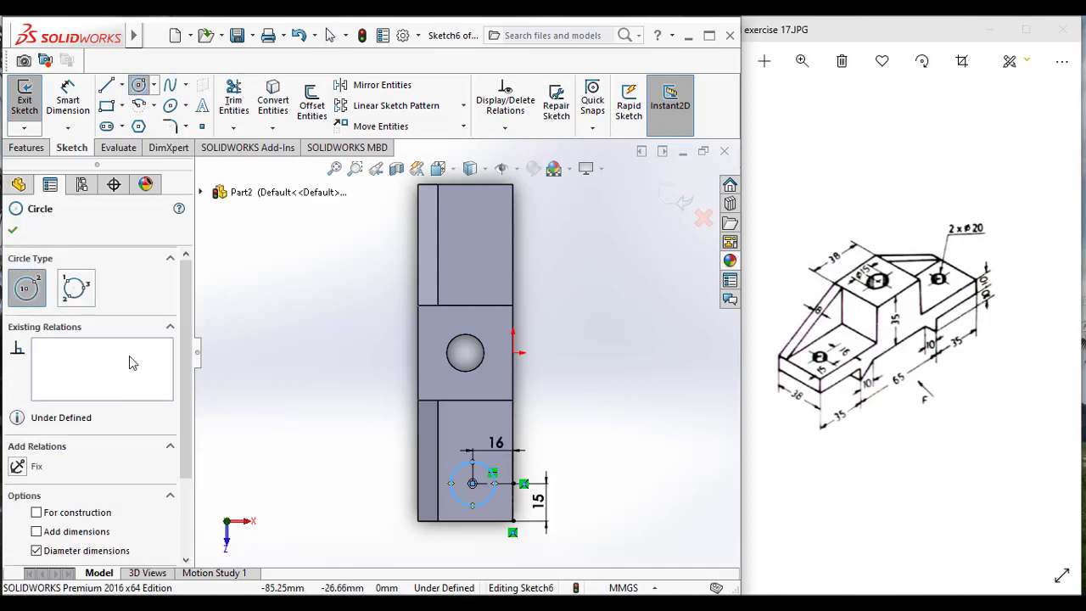
left_click(68, 101)
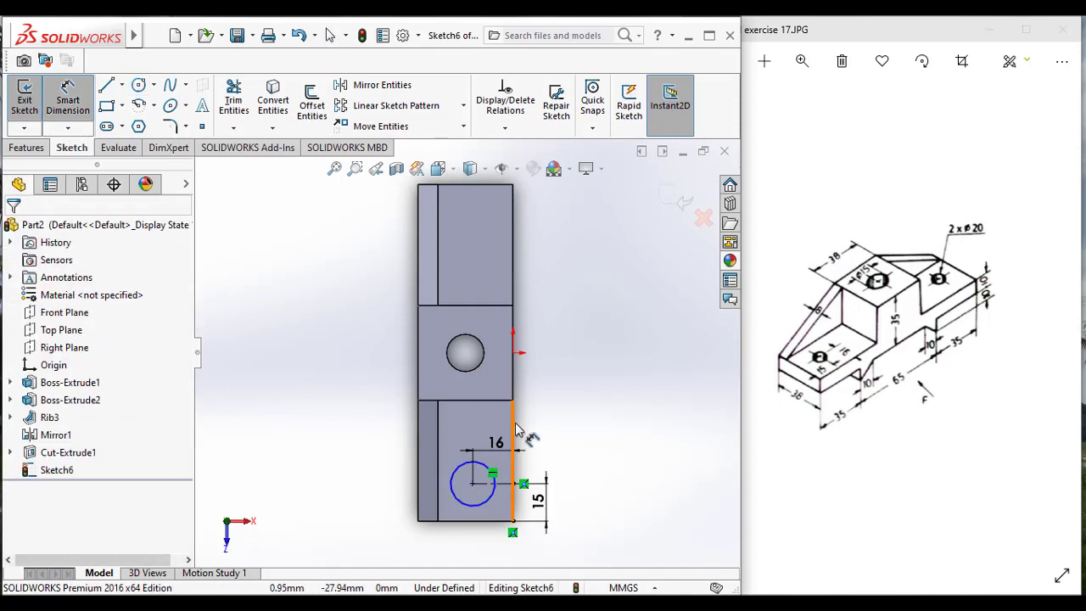
left_click(494, 475)
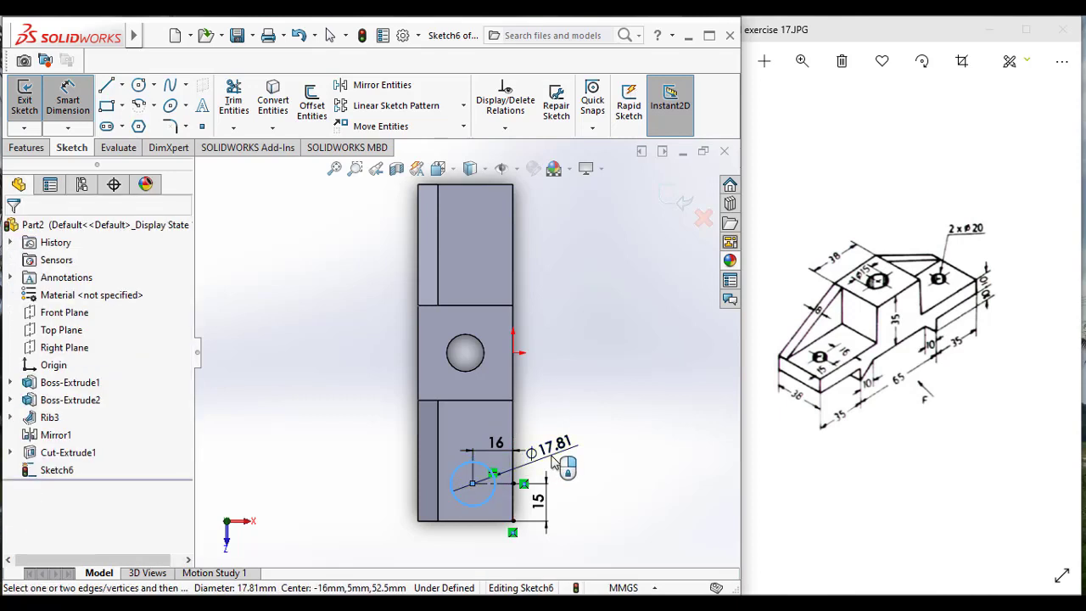
left_click(552, 462)
type("20")
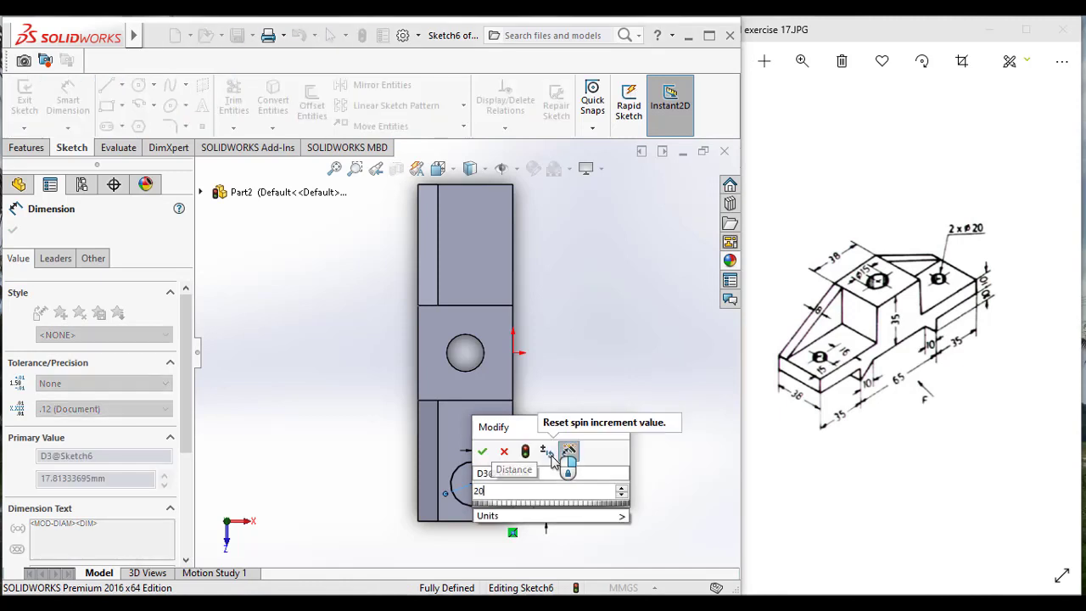
key("Return")
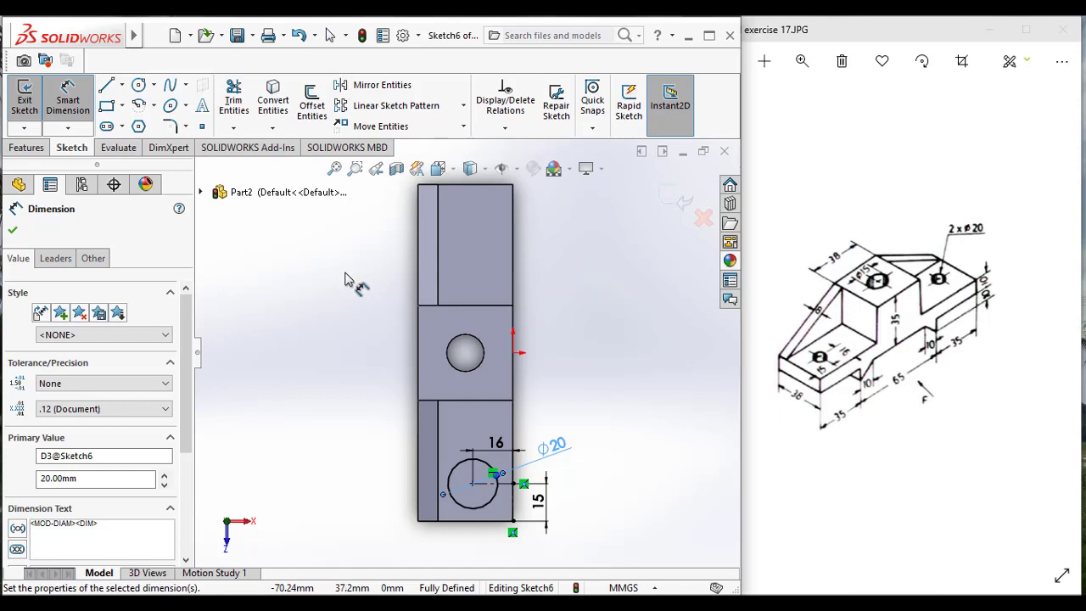
left_click(464, 127)
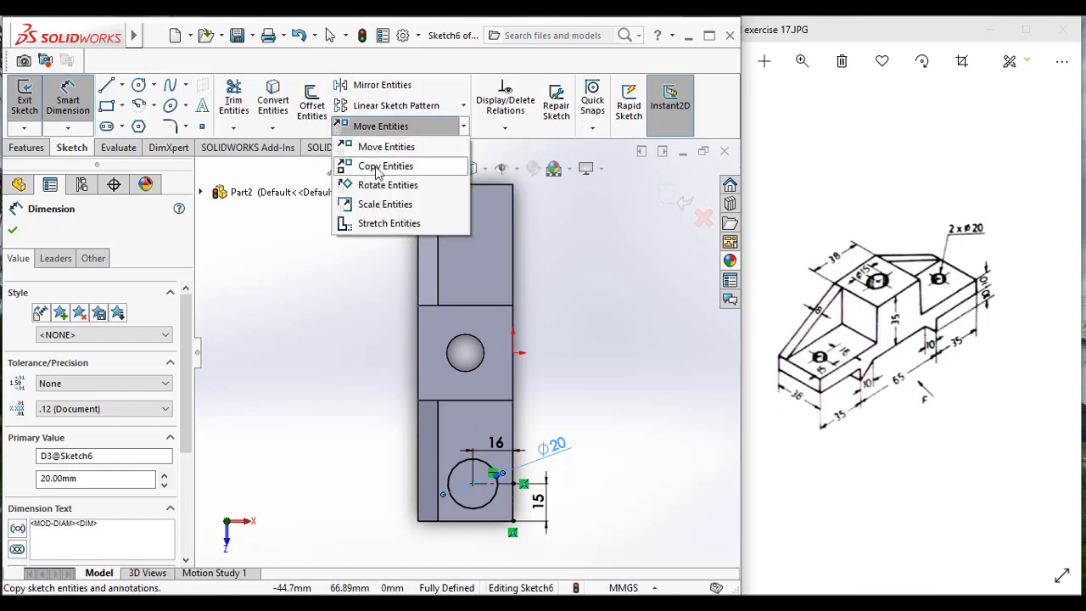
left_click(677, 354)
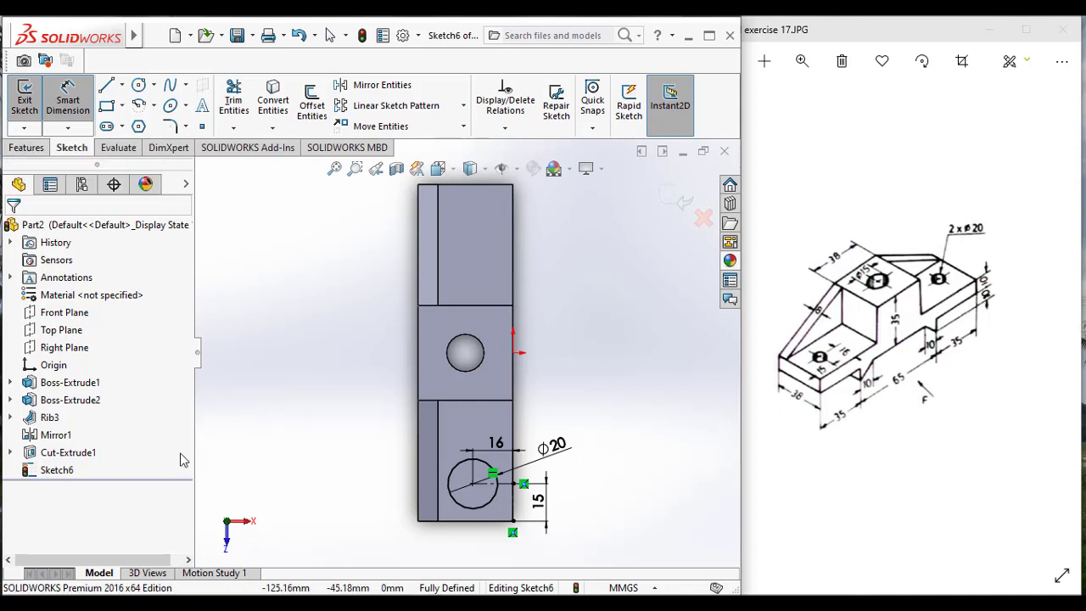
Close the ledge circle sketch and cut it as a blind extruded hole 38 mm deep down through the ledge.
left_click(24, 98)
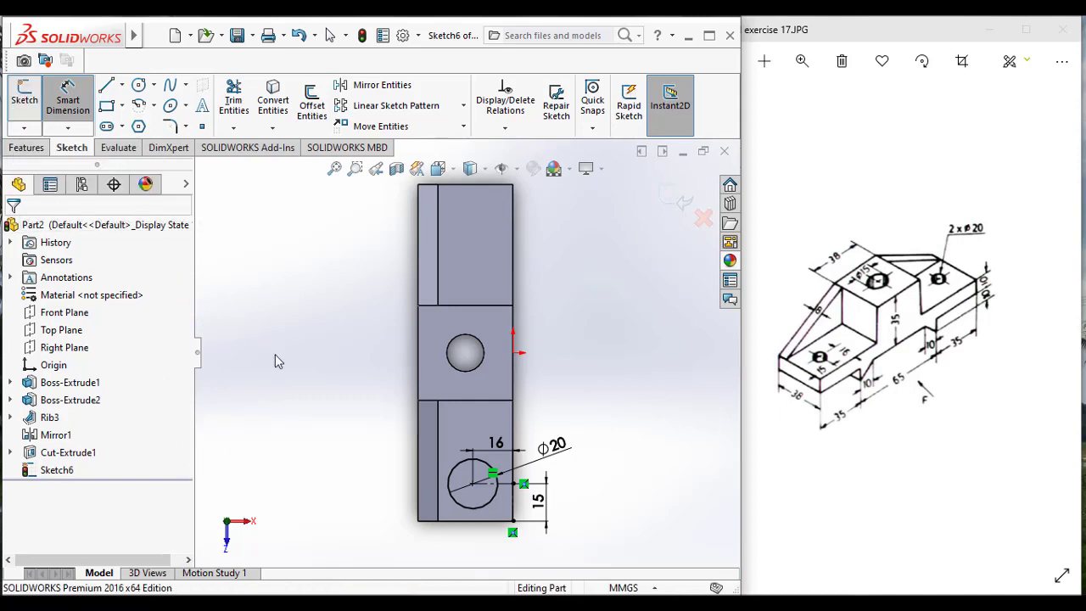
left_click(25, 149)
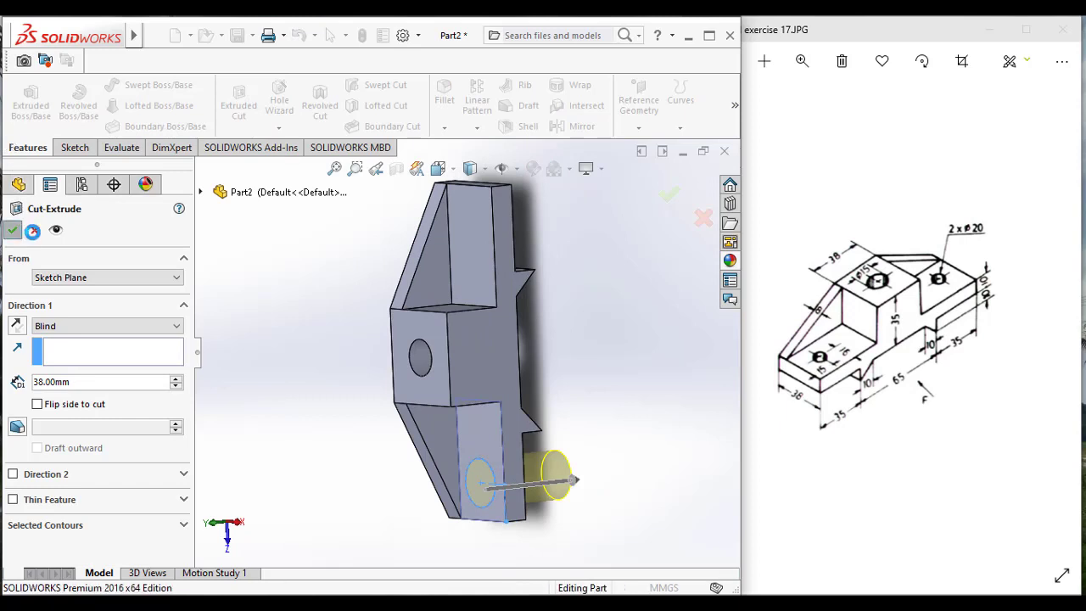
key("Return")
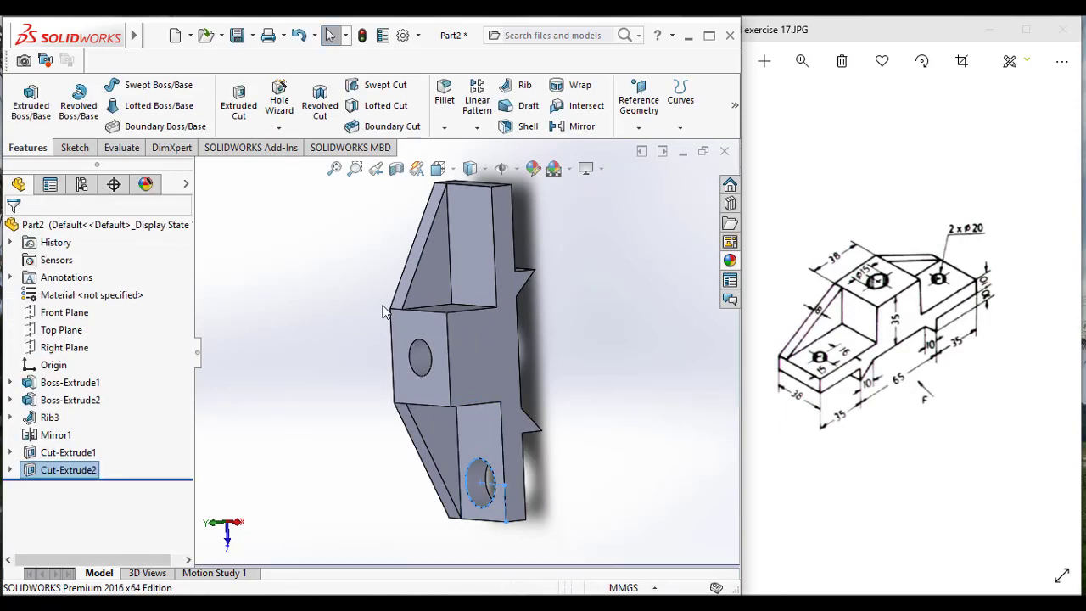
Mirror the ledge hole cut about the Front Plane onto the opposite ledge.
left_click(449, 170)
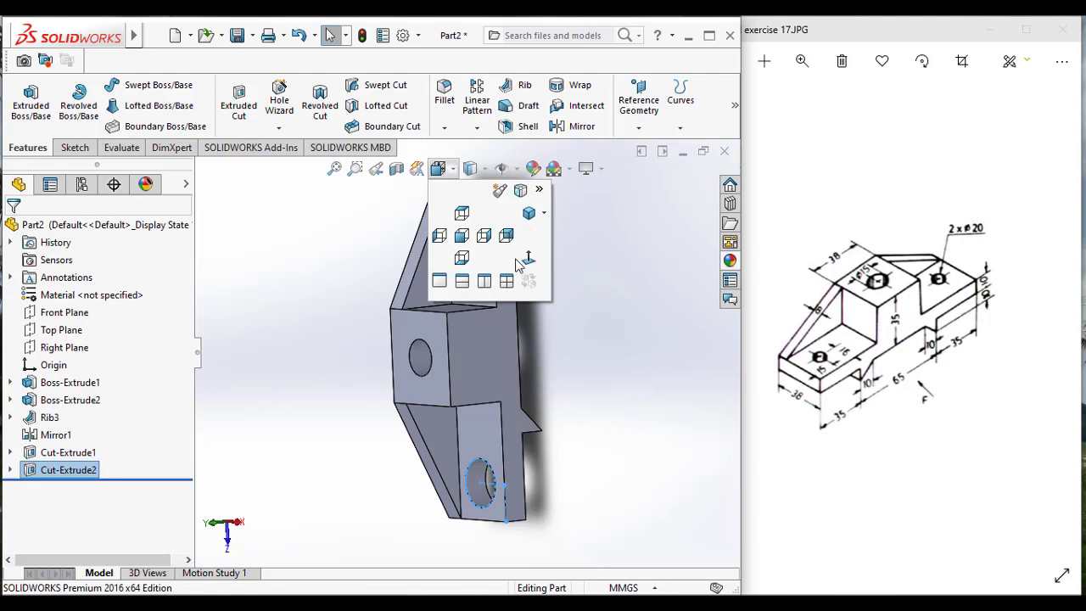
left_click(527, 261)
left_click(438, 168)
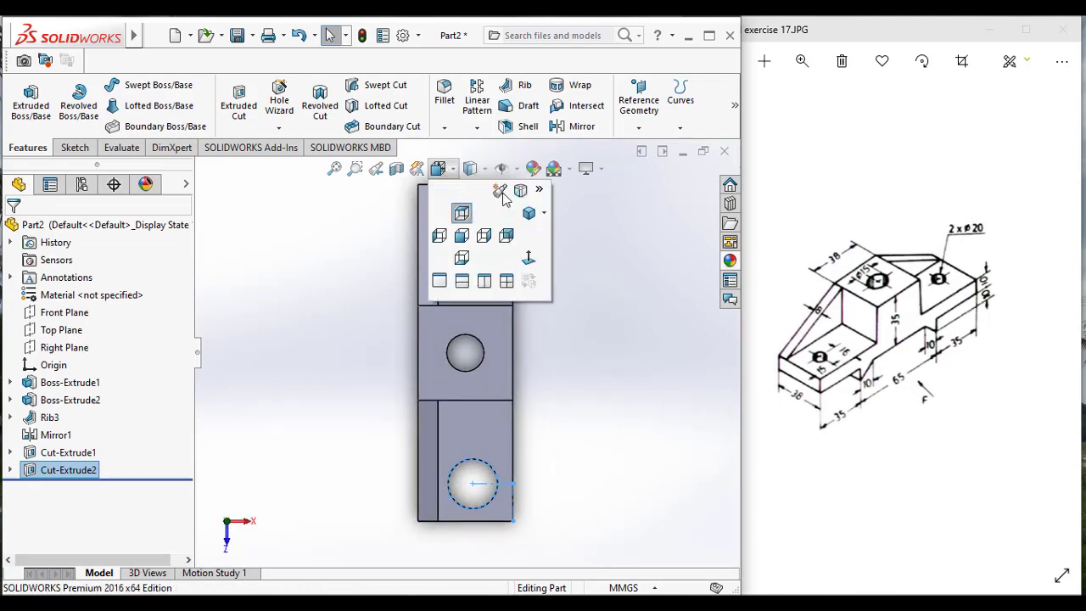
left_click(529, 215)
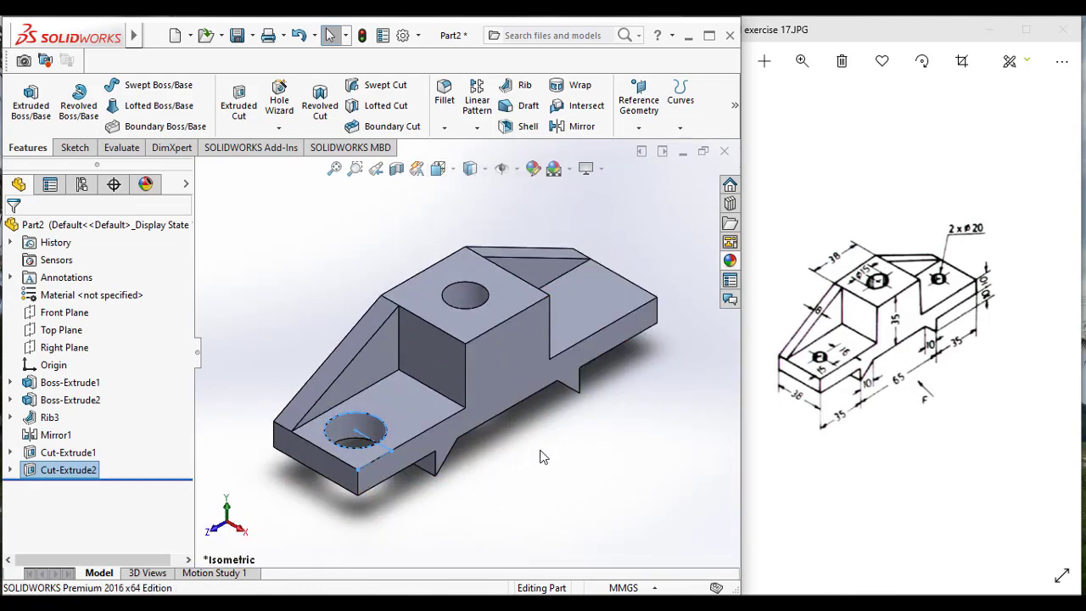
left_click(542, 458)
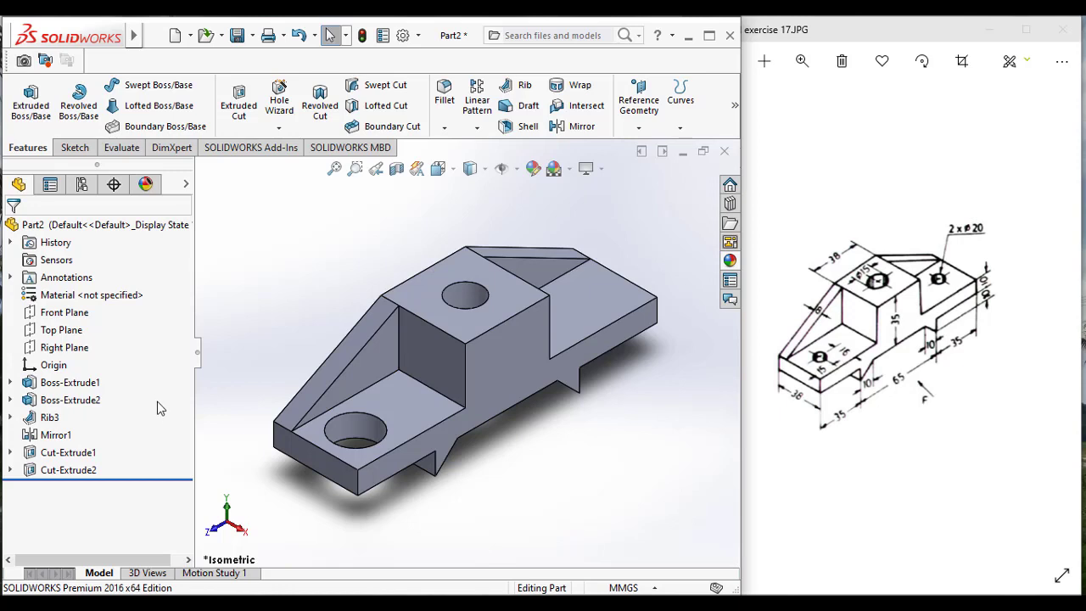
left_click(560, 128)
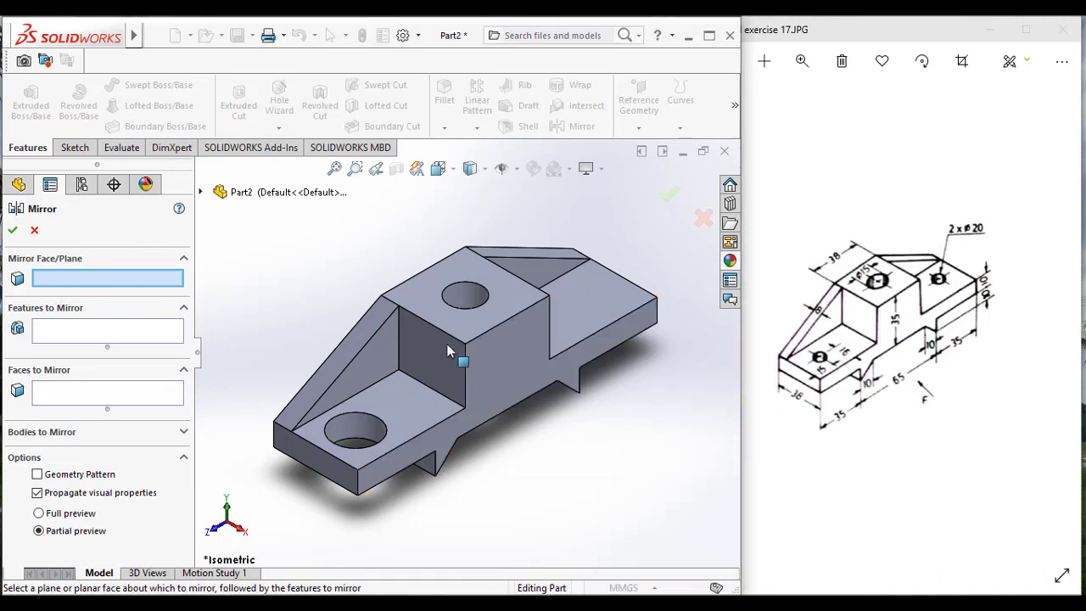
left_click(201, 193)
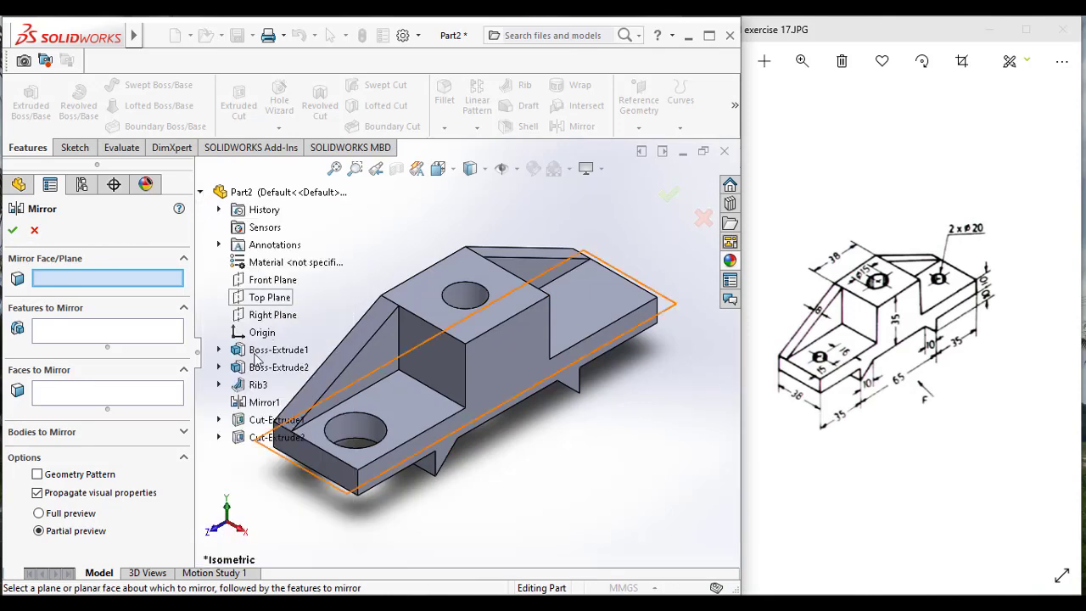
left_click(274, 281)
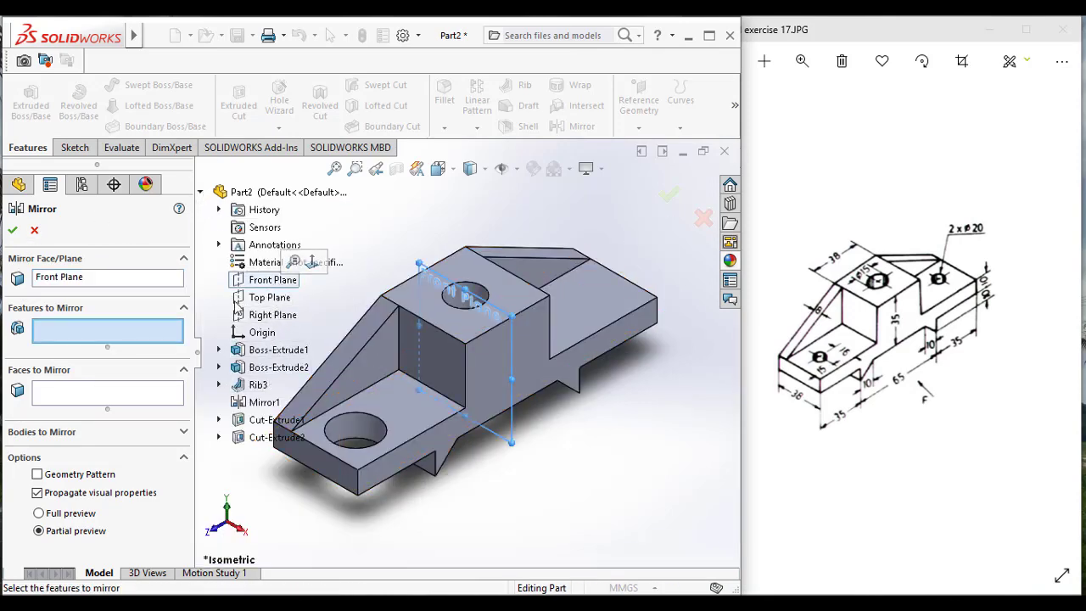
left_click(263, 438)
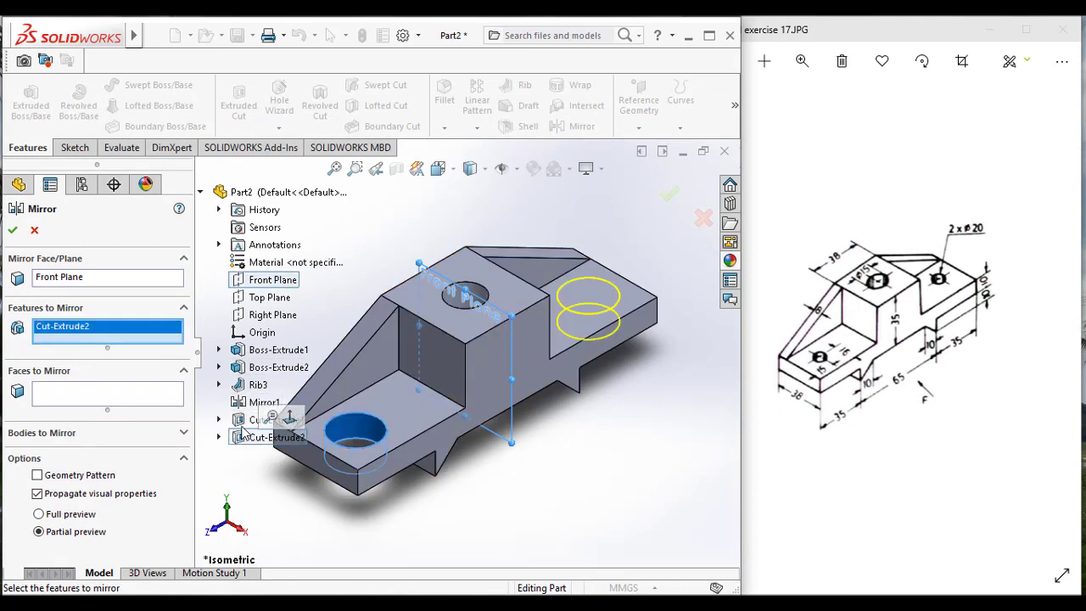
left_click(13, 233)
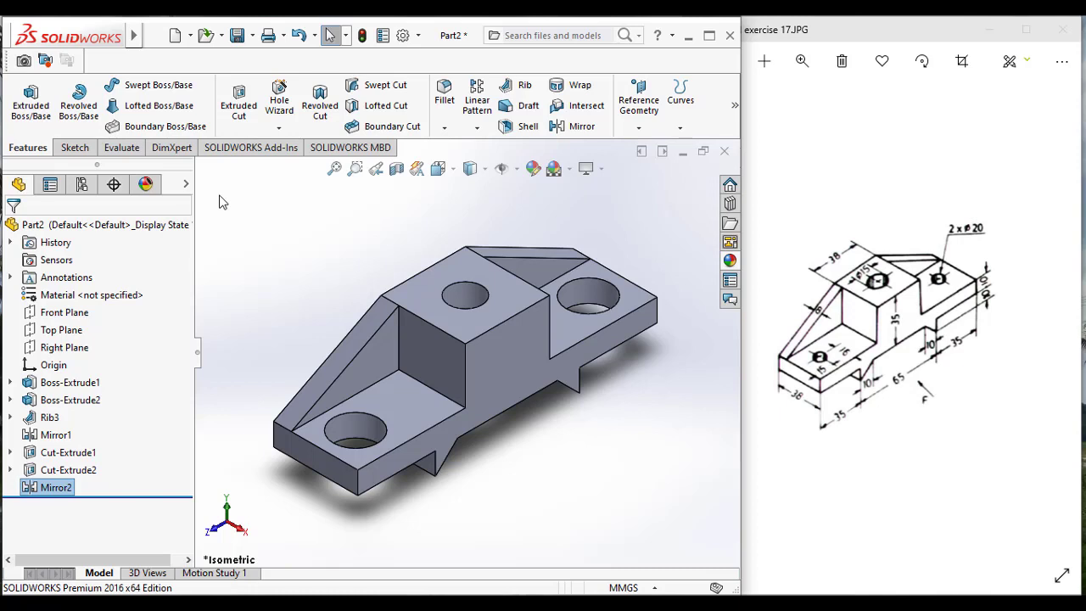
Examine the slide block's ledges, ribs and holes from different angles, ending in the isometric view.
left_click(438, 169)
left_click(411, 222)
scroll(429, 242, "down", 2)
scroll(433, 247, "up", 3)
scroll(435, 249, "down", 3)
scroll(506, 474, "up", 2)
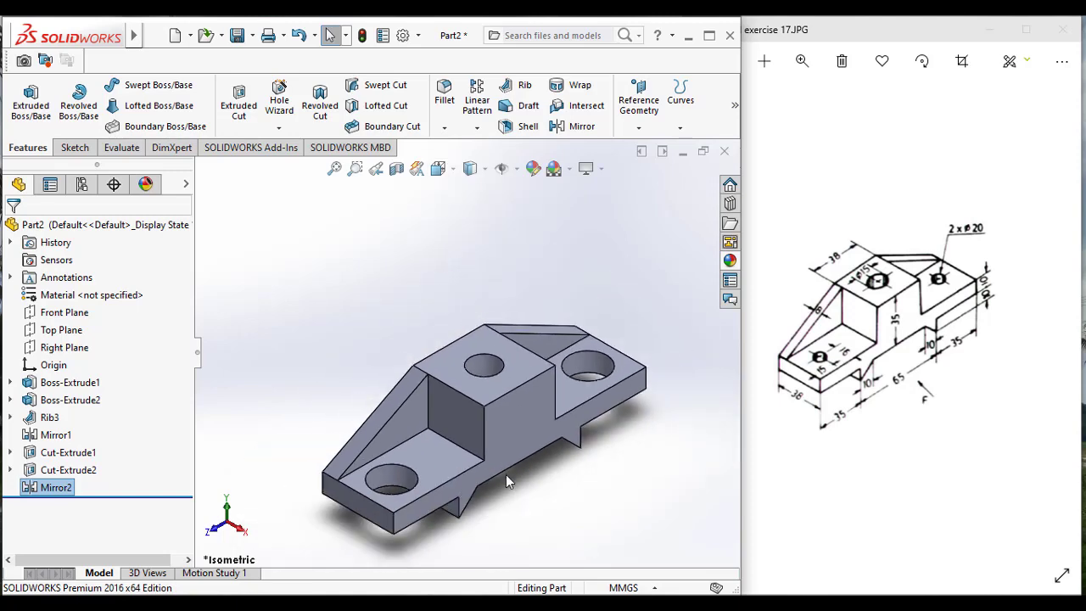
middle_click_drag(506, 473, 365, 233)
left_click(451, 172)
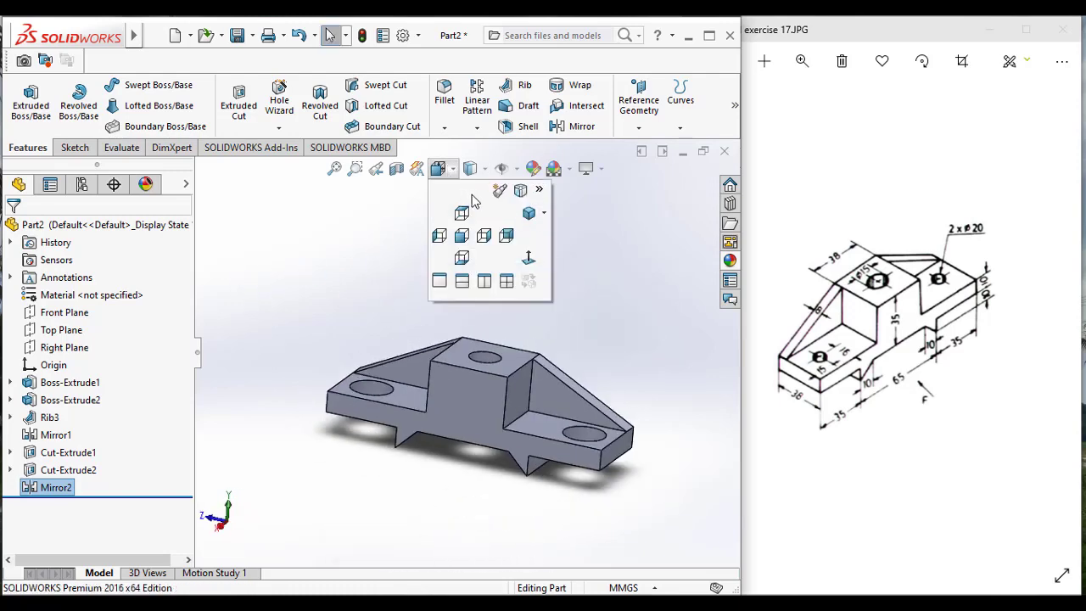
left_click(529, 215)
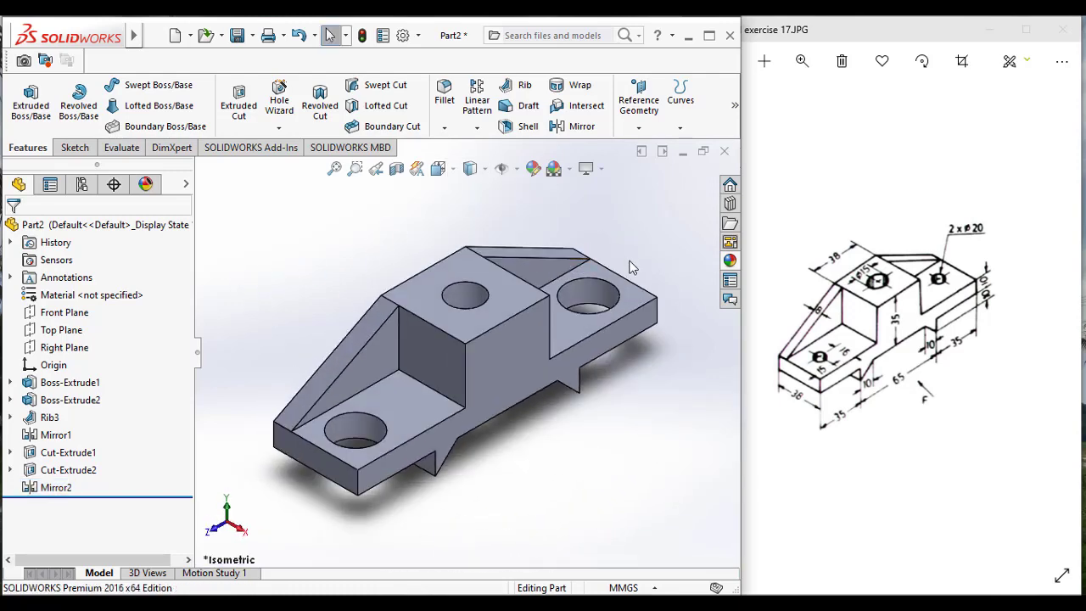